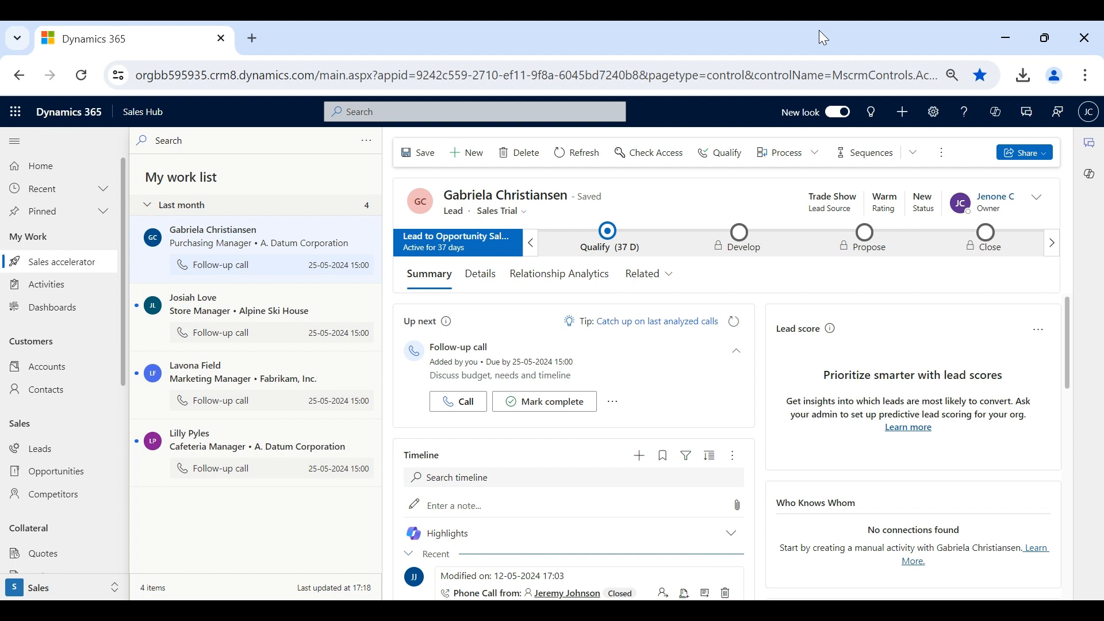
- Open the 10 Airpot XL Coffee Makers for Alpine Ski House opportunity, review its estimated close date and revenue, and return to the opportunities list
left_click(77, 479)
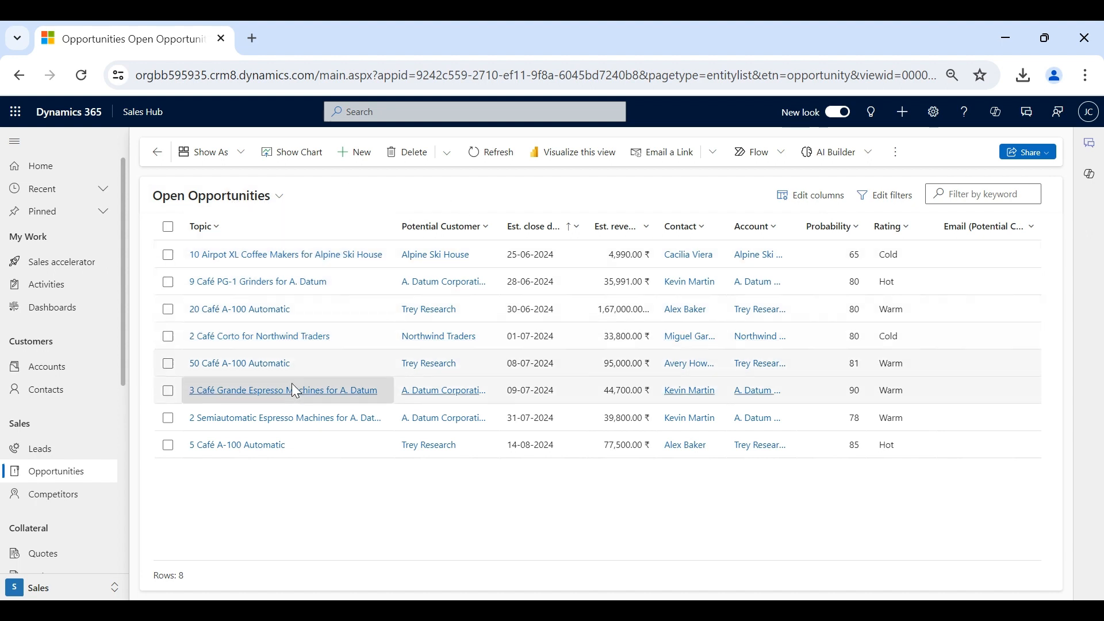
left_click(268, 255)
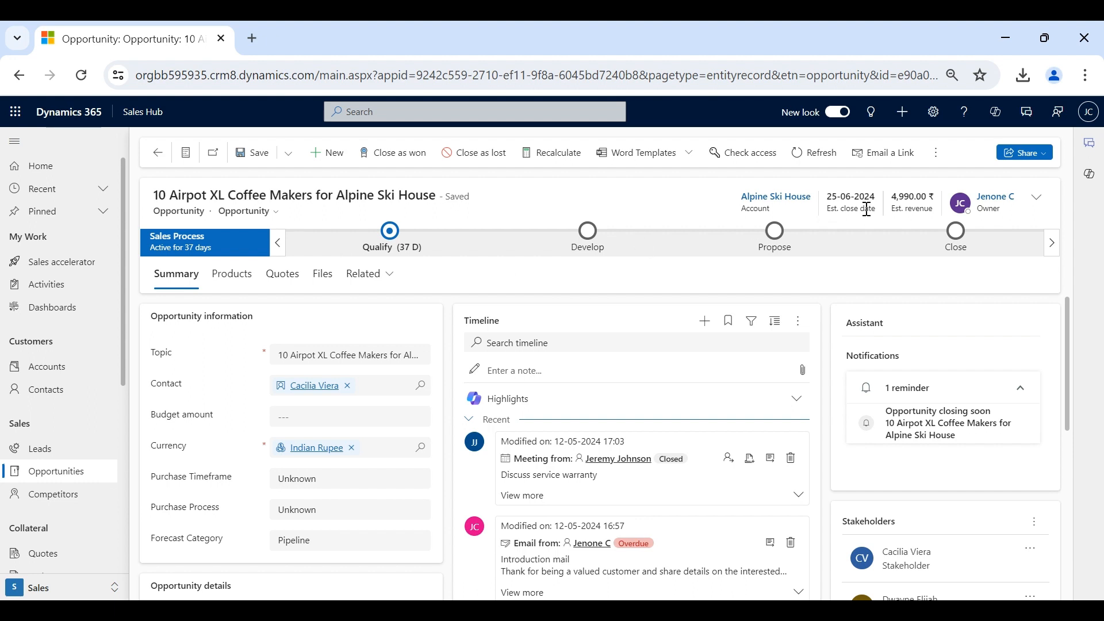
left_click(1038, 203)
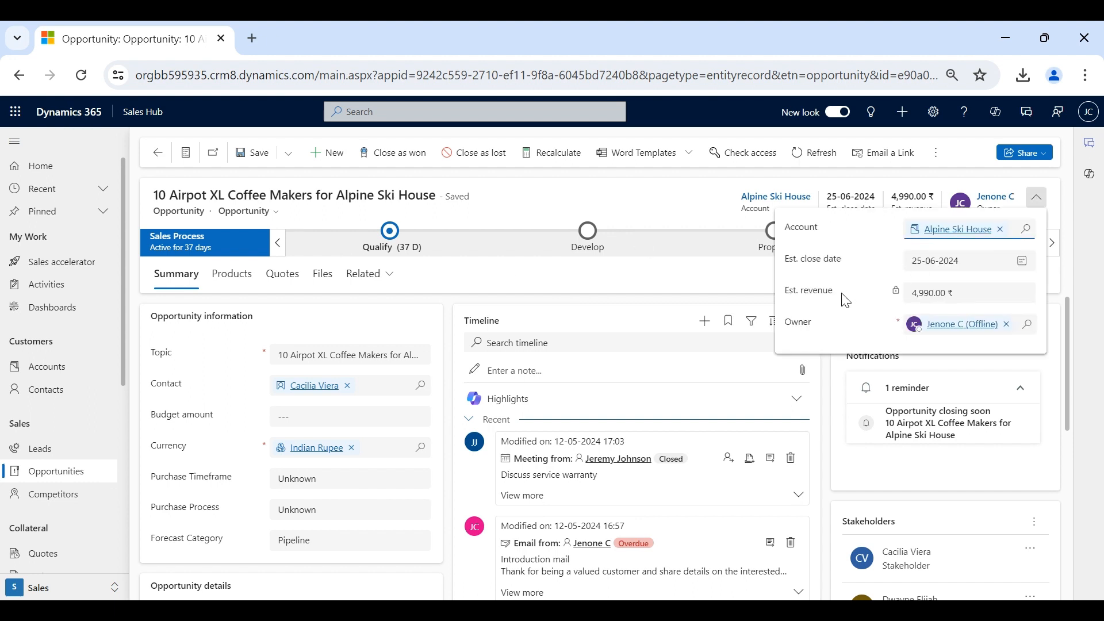
left_click(1038, 201)
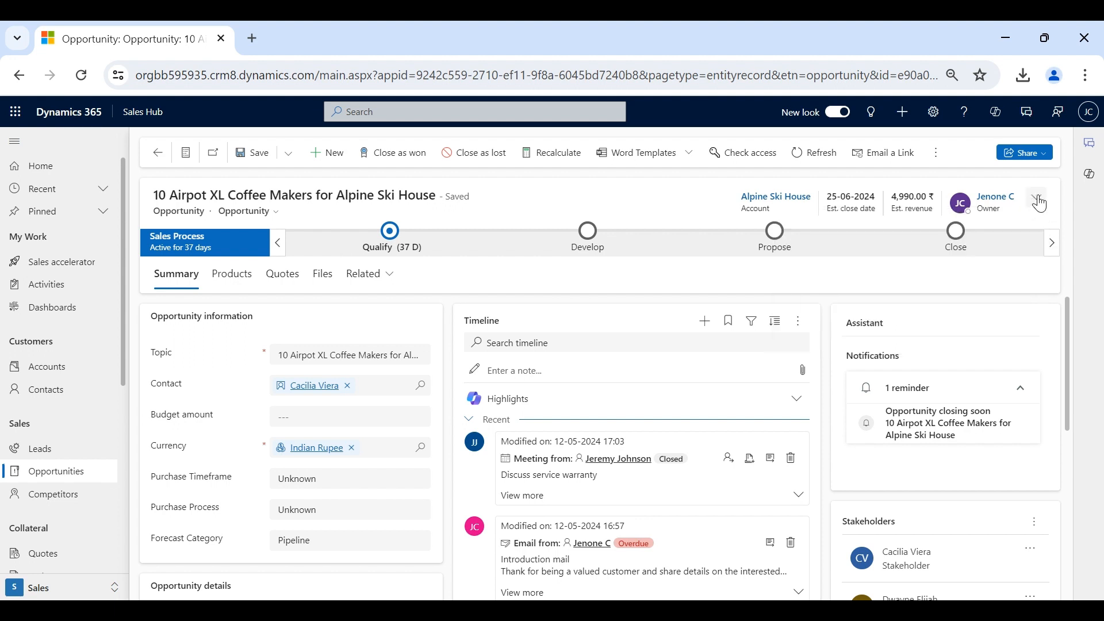
left_click(157, 153)
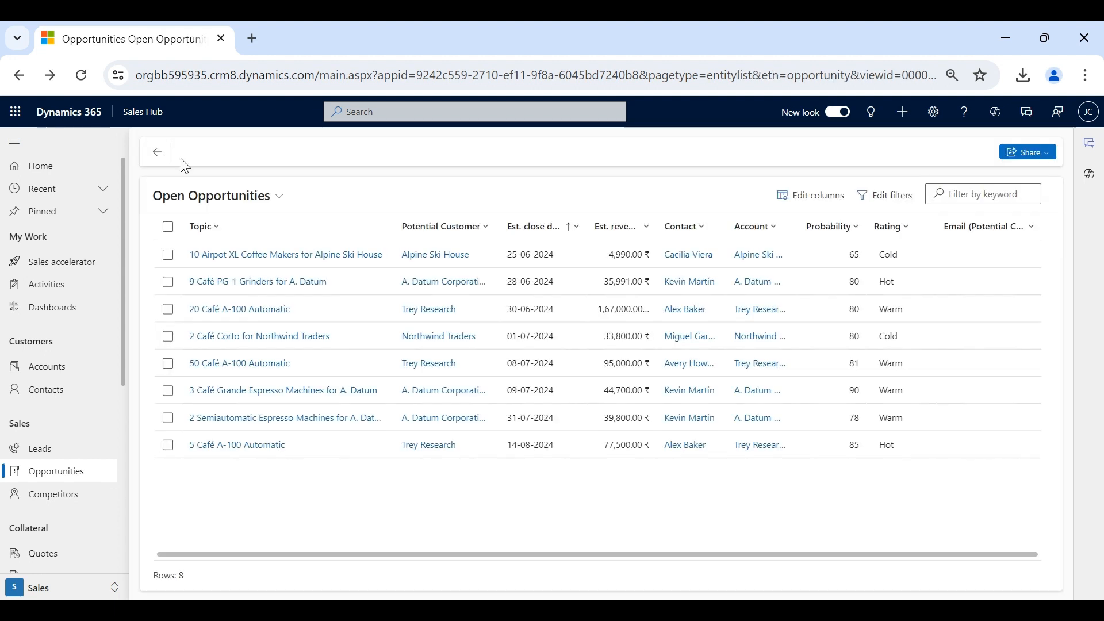
- Review the Won Opportunities view, return to Open Opportunities and check its filter conditions without changing them
left_click(279, 196)
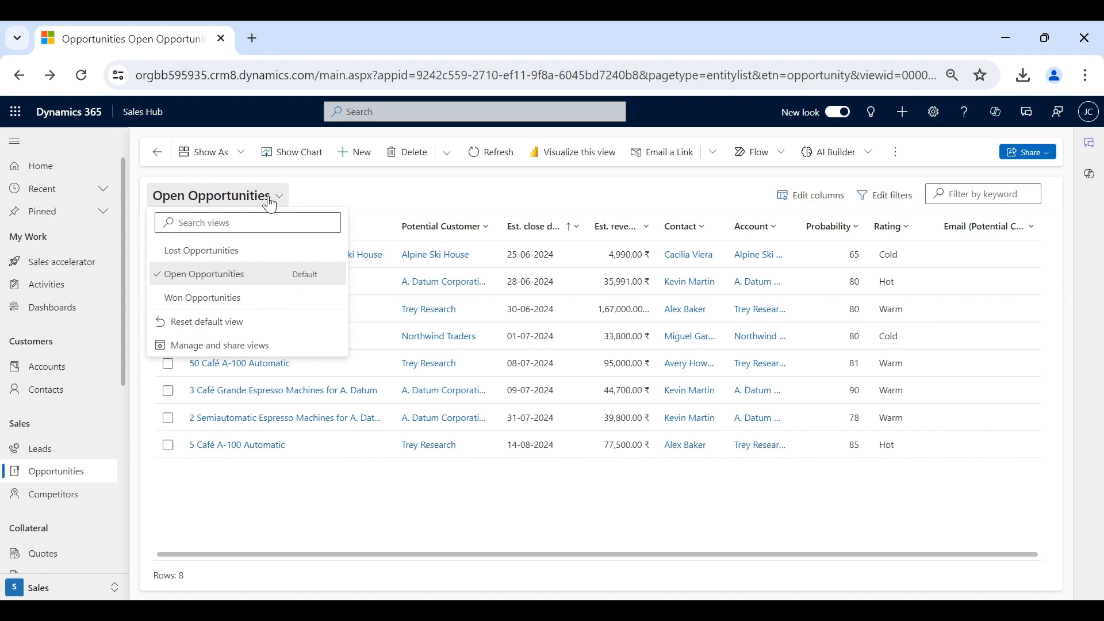
left_click(232, 299)
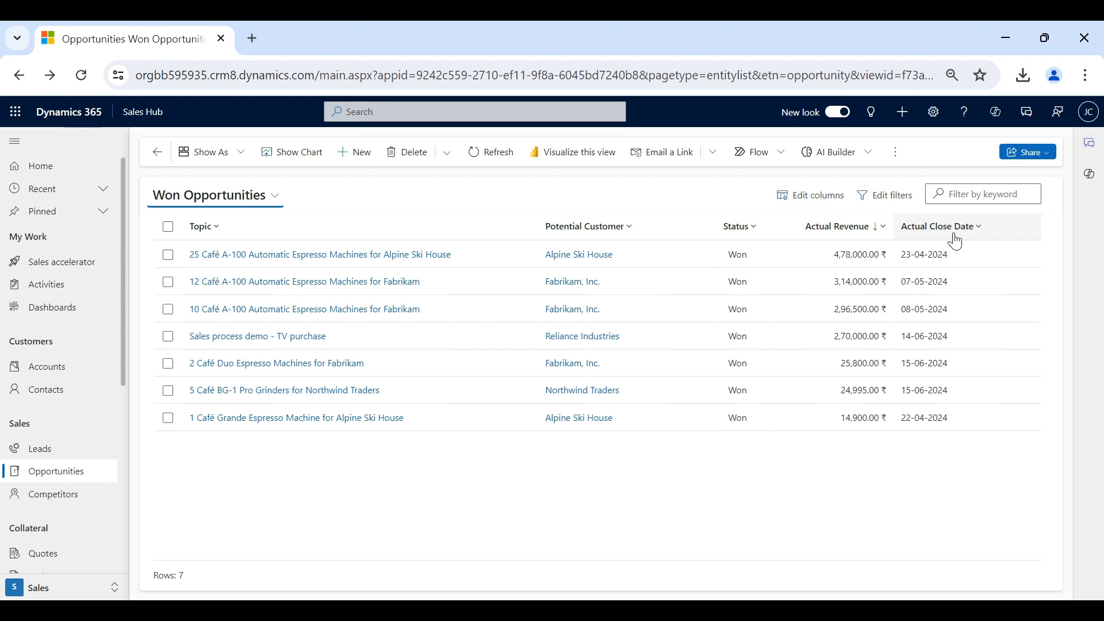
left_click(247, 193)
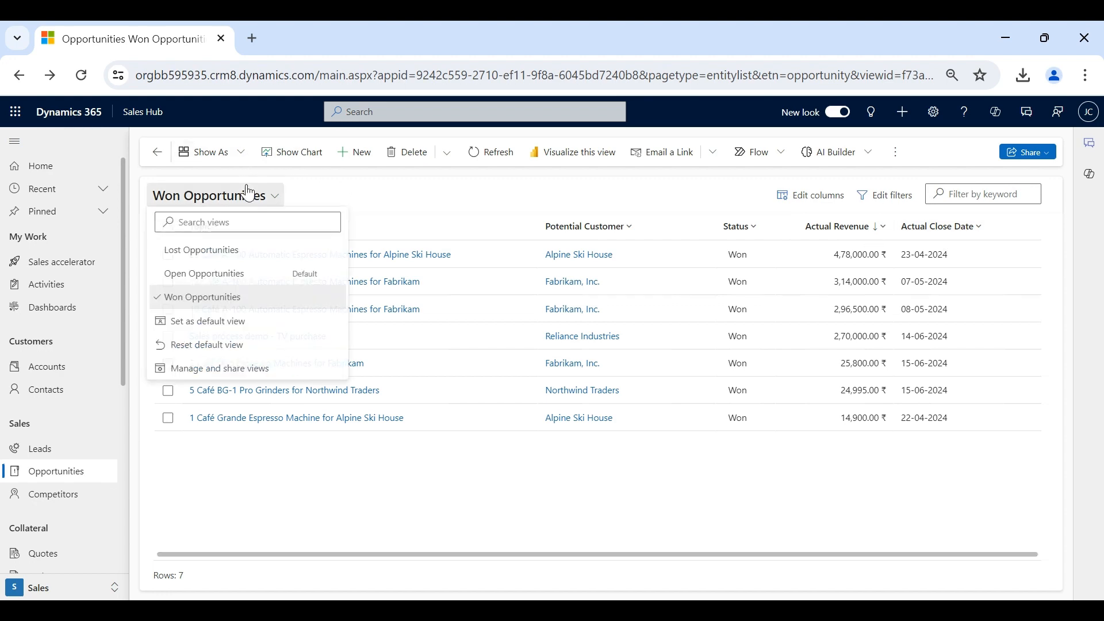
left_click(227, 274)
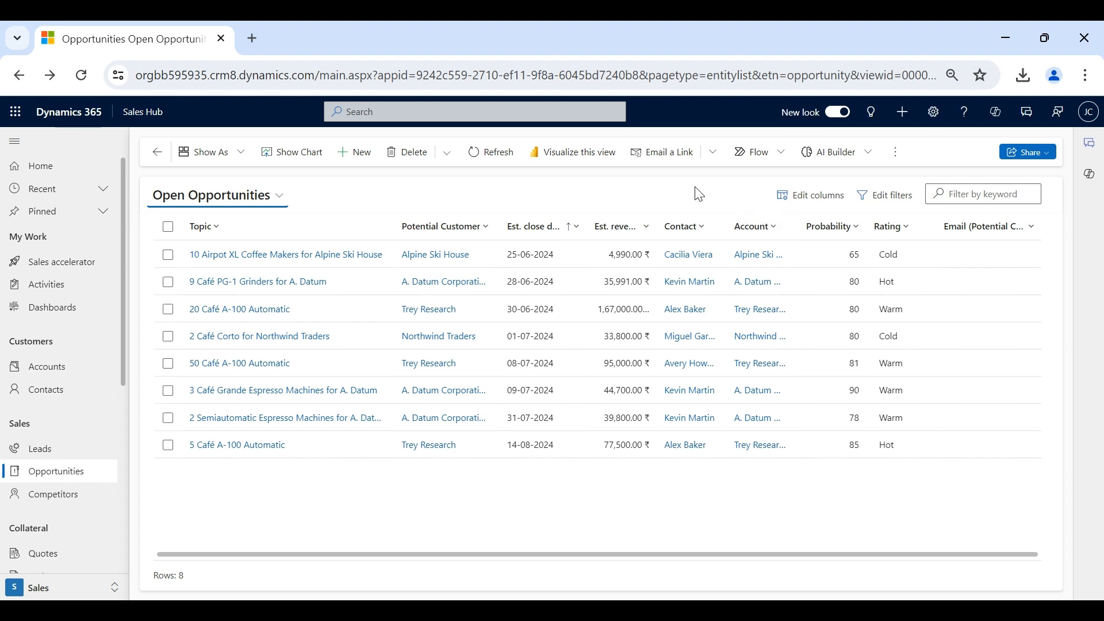
left_click(896, 198)
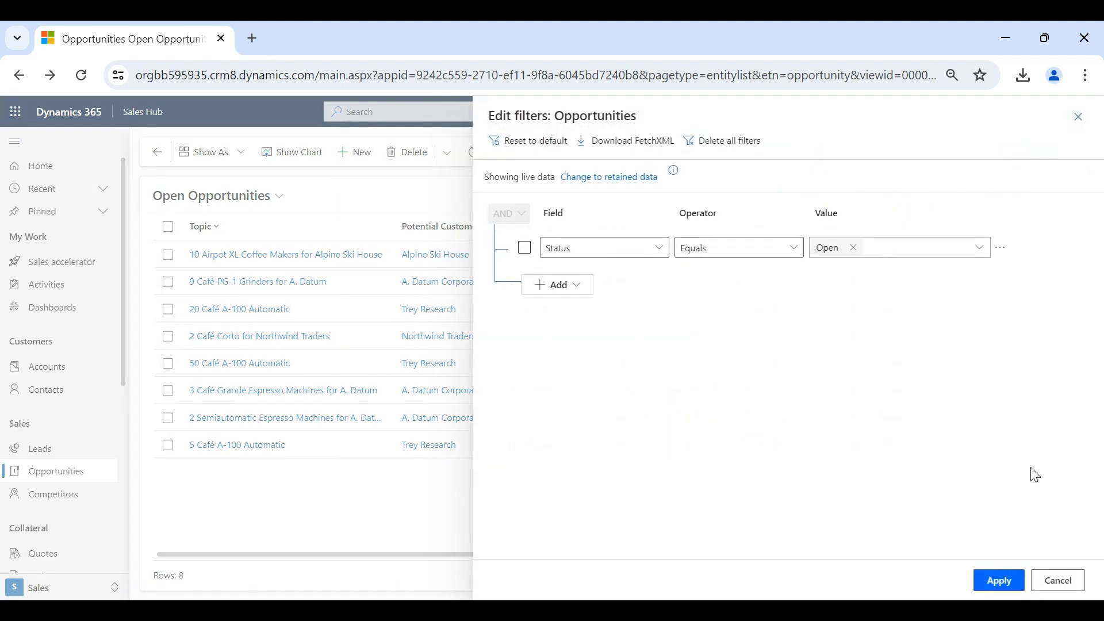
left_click(1059, 581)
- Add the Actual Close Date and Actual Revenue columns to the Open Opportunities view
left_click(811, 195)
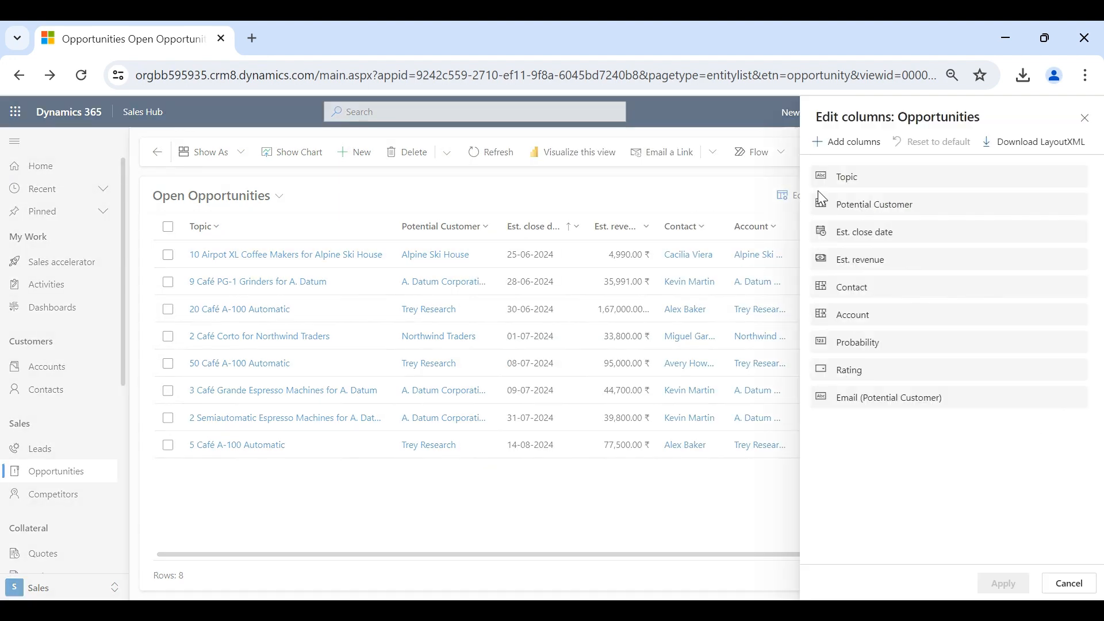
left_click(858, 144)
left_click(925, 167)
type("actu")
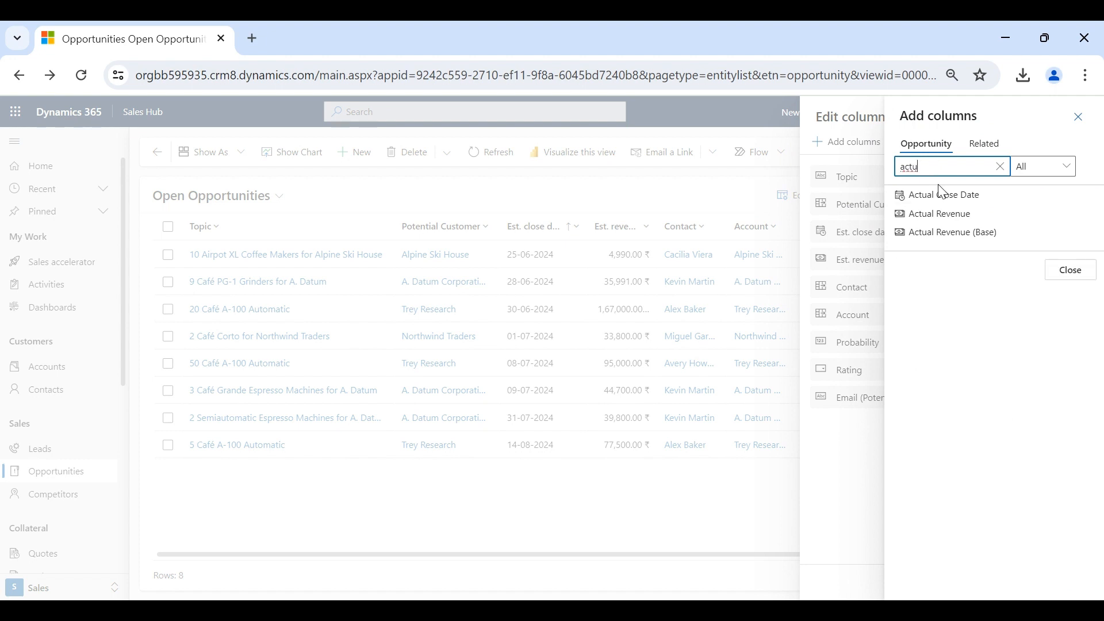
left_click(942, 195)
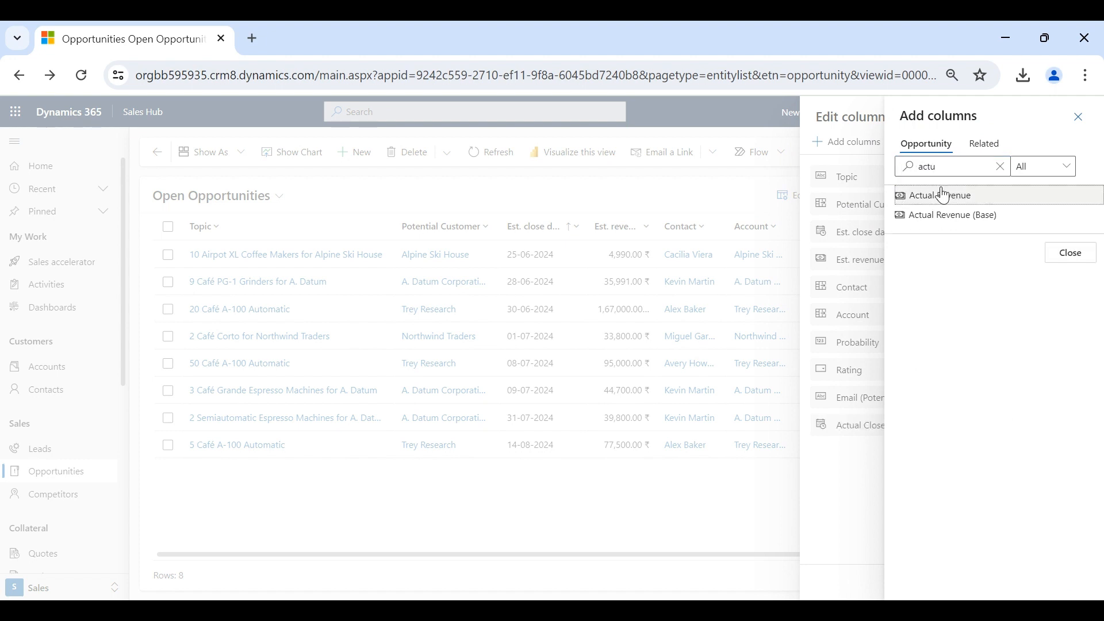
left_click(945, 197)
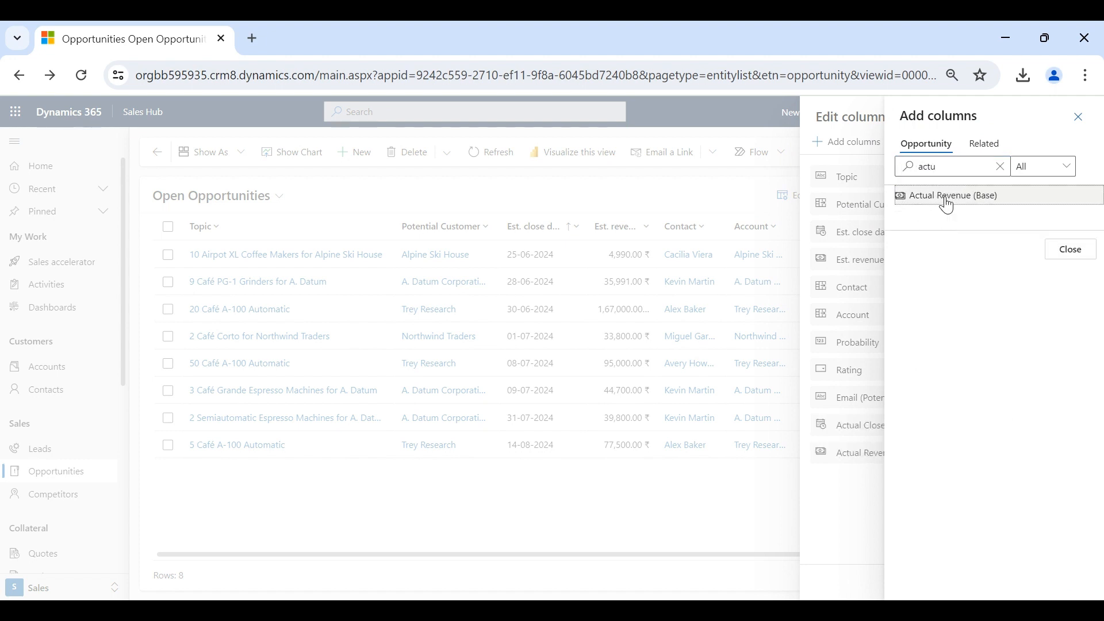
left_click(1063, 248)
- Place the Actual Close Date and Actual Revenue columns directly after Est. revenue and apply the column layout
left_click_drag(831, 429, 843, 276)
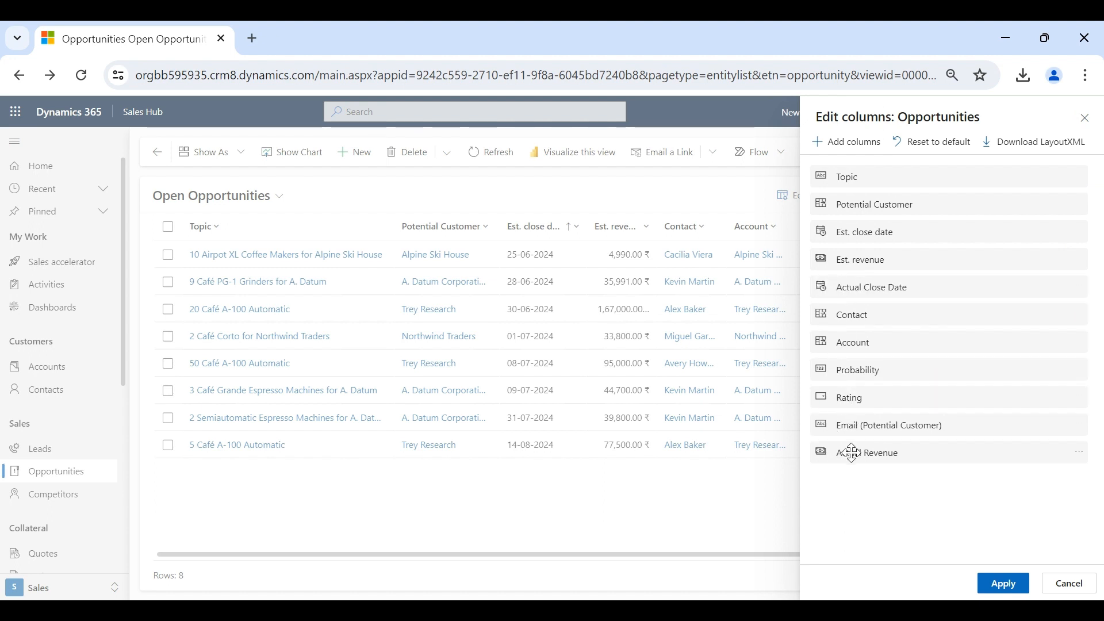
left_click_drag(848, 451, 868, 316)
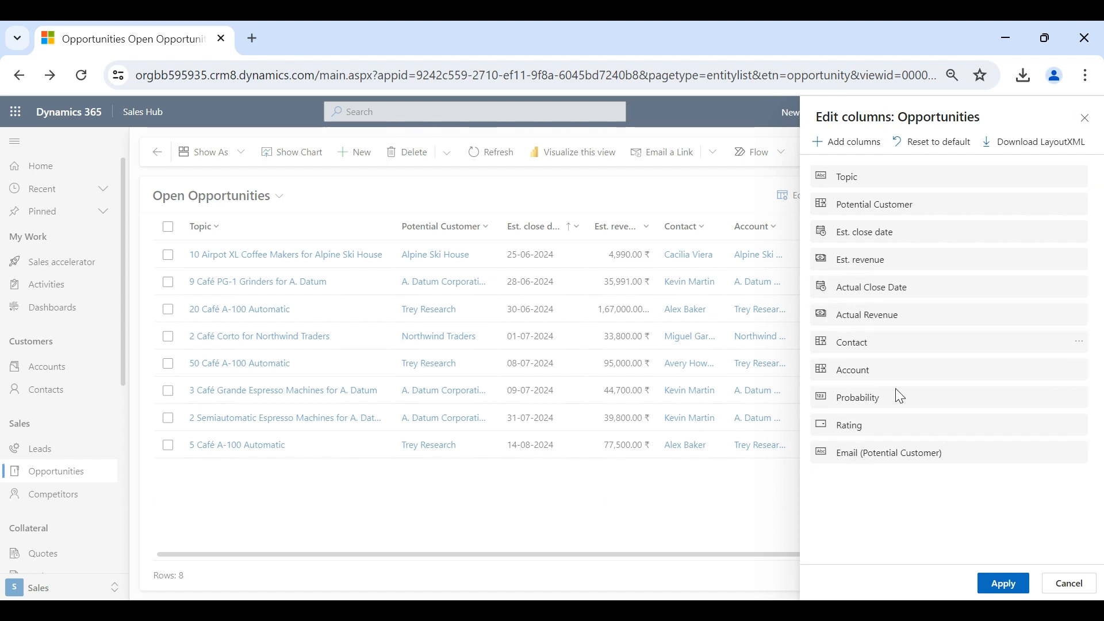
left_click(995, 584)
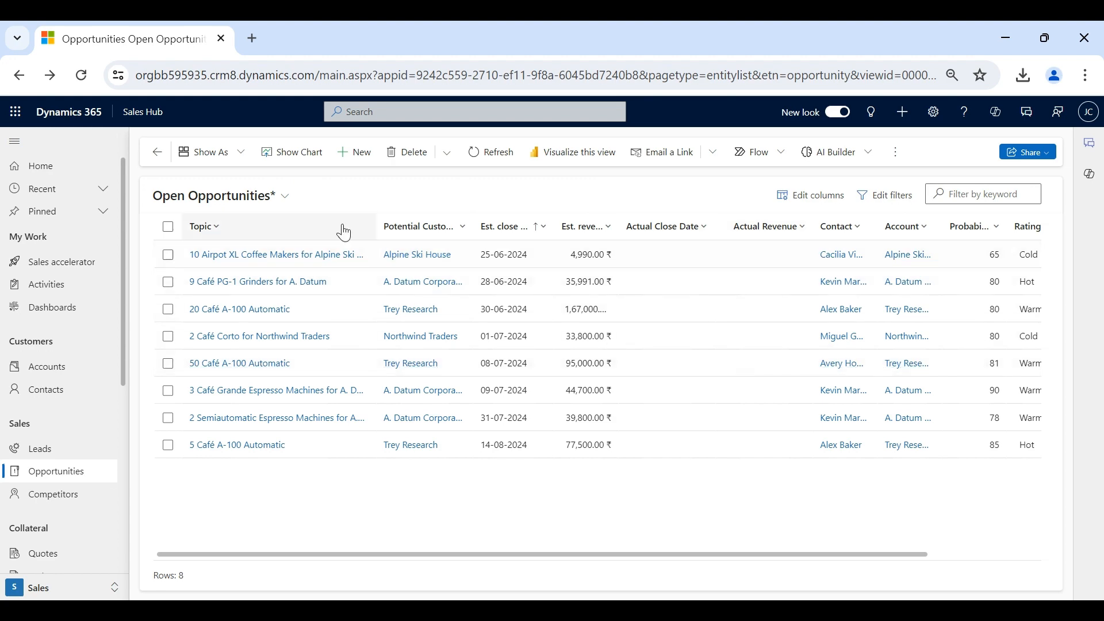
- Show the Won Opportunities view to review actual revenue and actual close dates
left_click(262, 195)
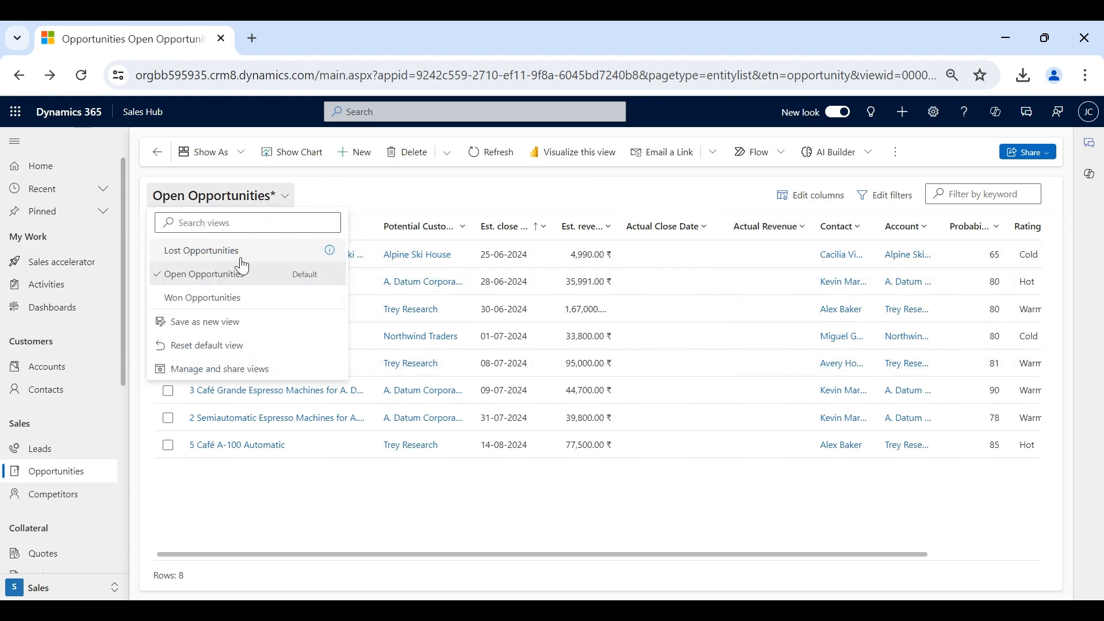
left_click(227, 298)
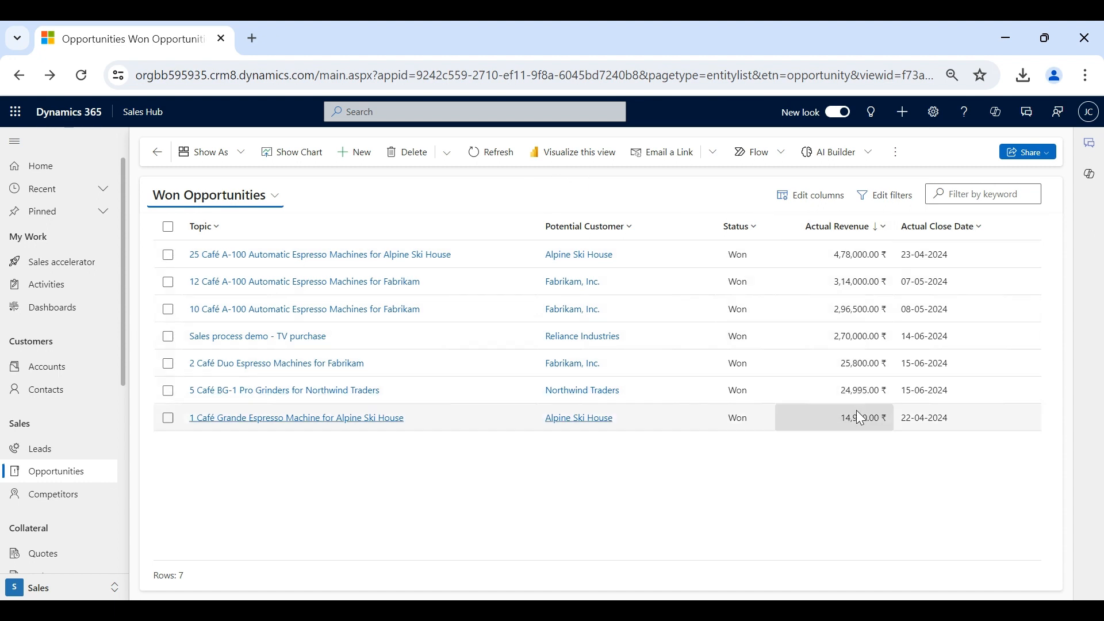
- Switch from the Sales area to App Settings and open the Goal Metrics list
left_click(80, 591)
left_click(74, 496)
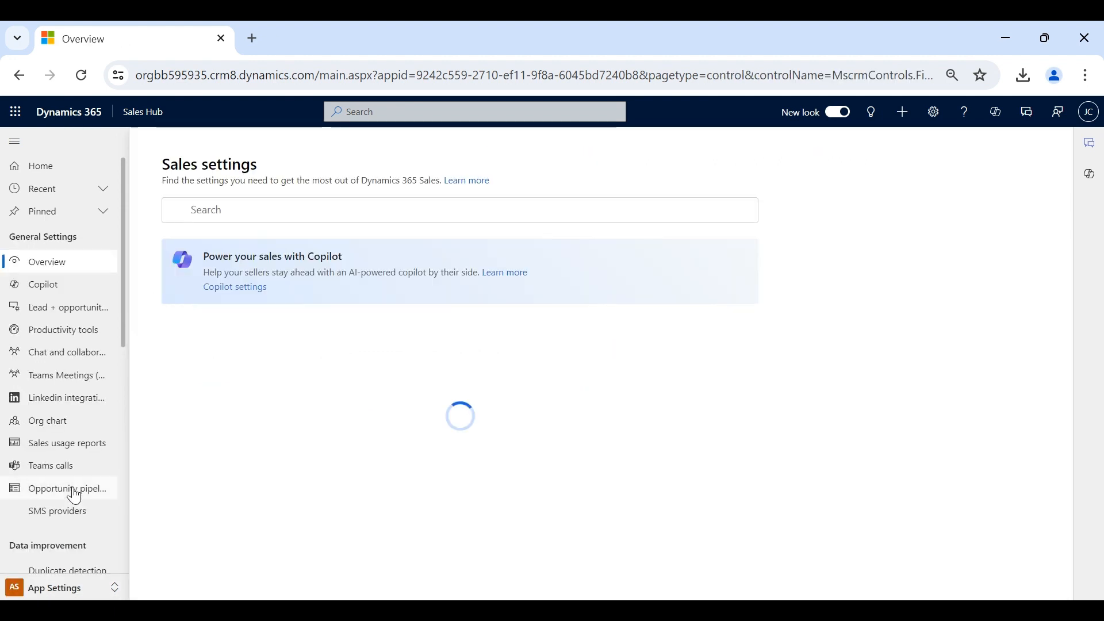
scroll(75, 496, "down", 3)
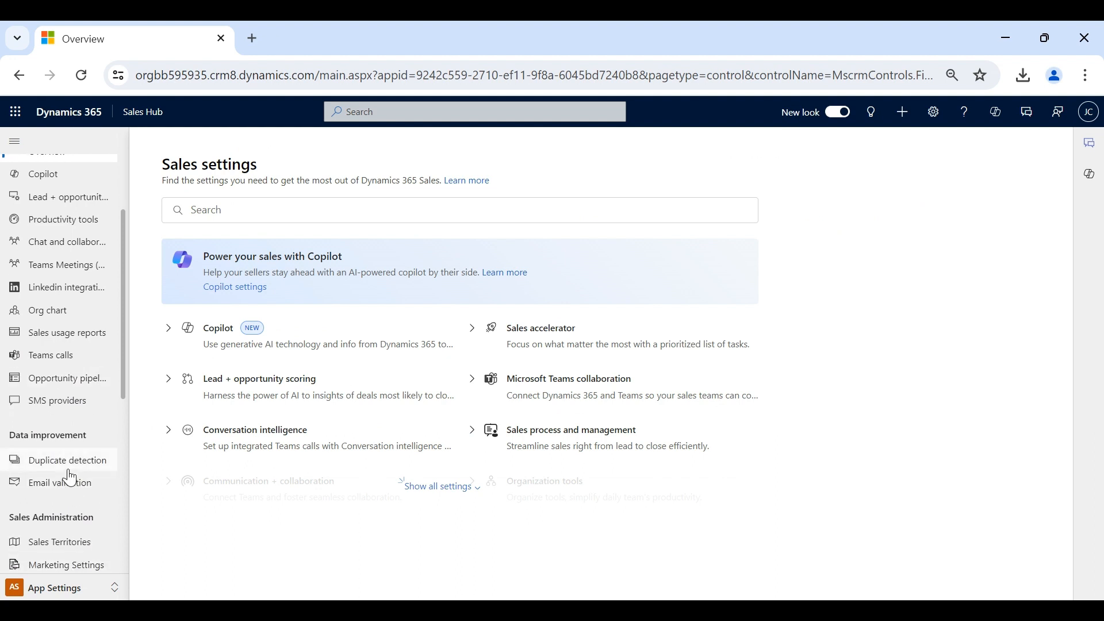
scroll(74, 481, "down", 5)
scroll(70, 478, "down", 2)
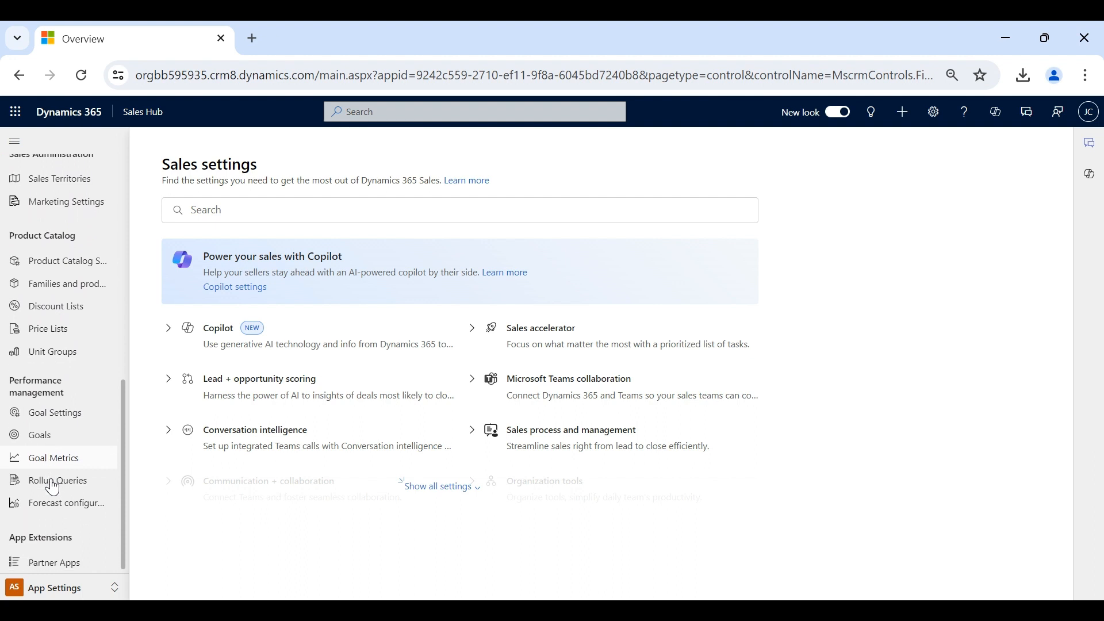
scroll(55, 483, "down", 1)
left_click(78, 467)
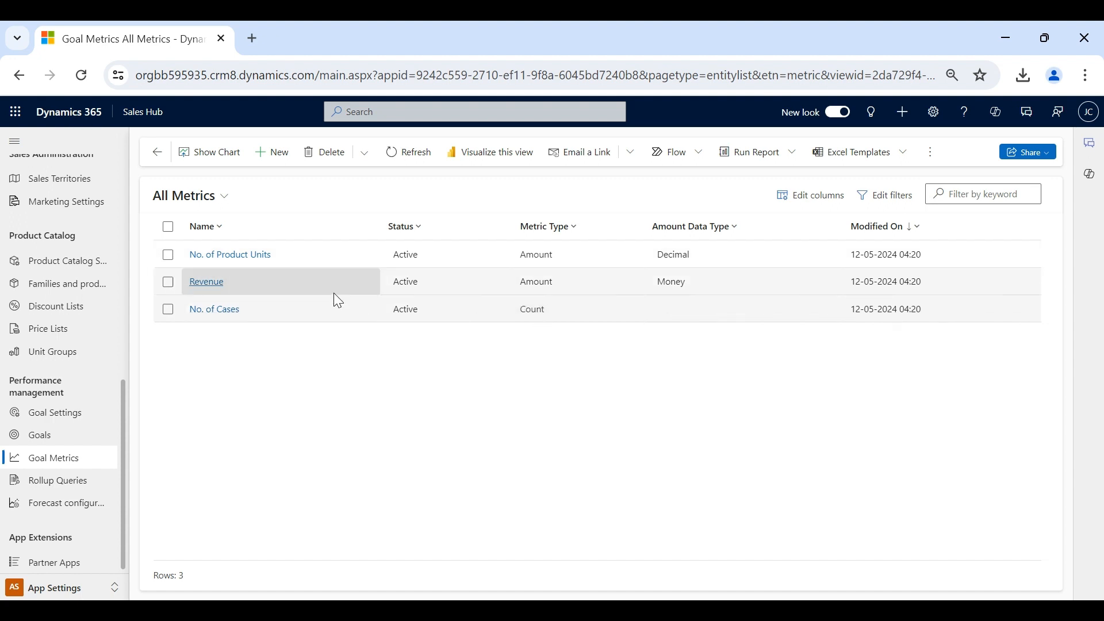
- Examine the metric type and amount data type of the Revenue and No. of Cases goal metrics, returning to the metrics list
left_click(204, 281)
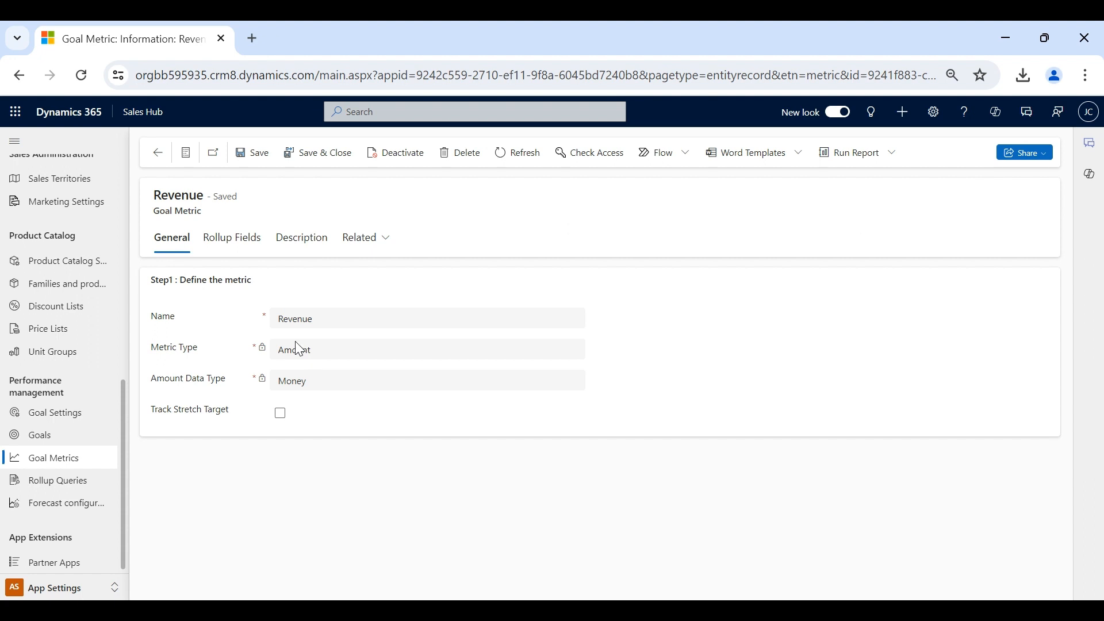
left_click(151, 155)
left_click(208, 311)
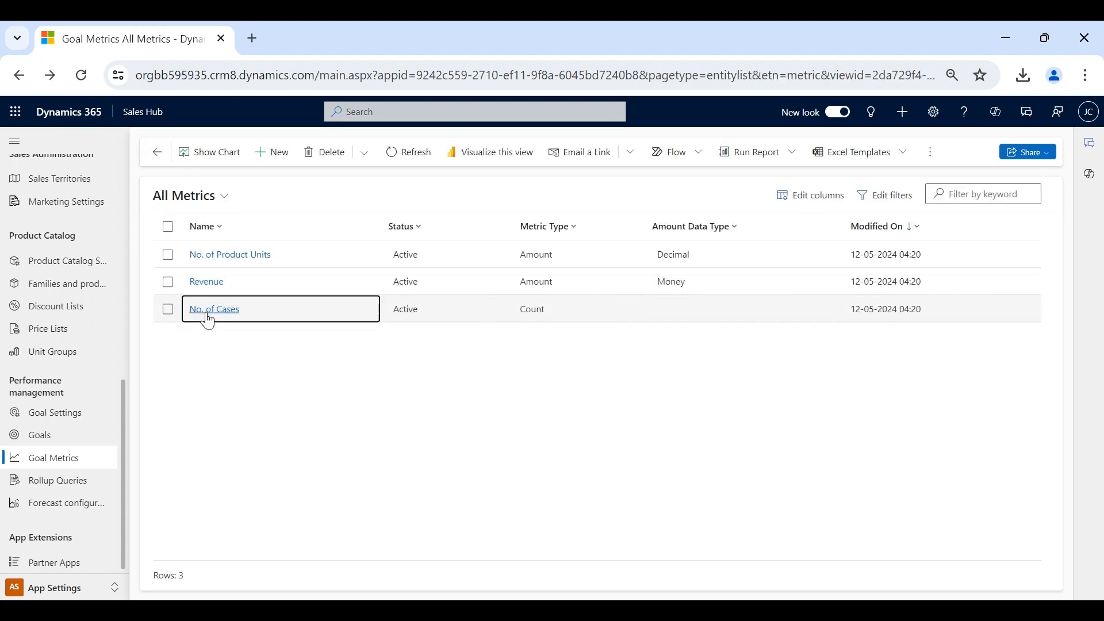
left_click(158, 153)
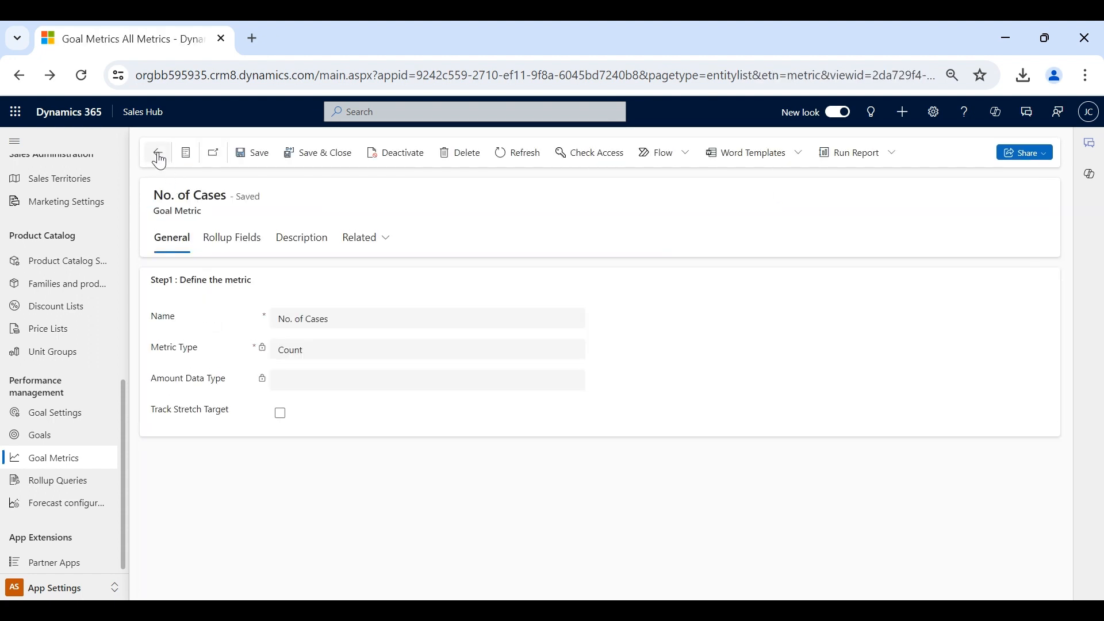
left_click(221, 313)
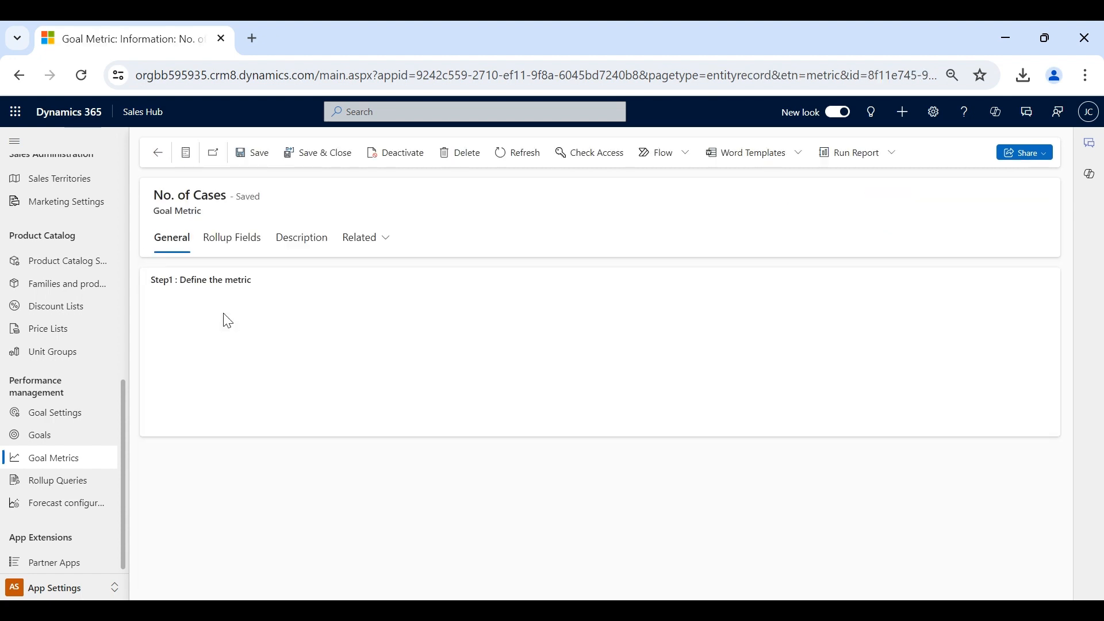
left_click(159, 153)
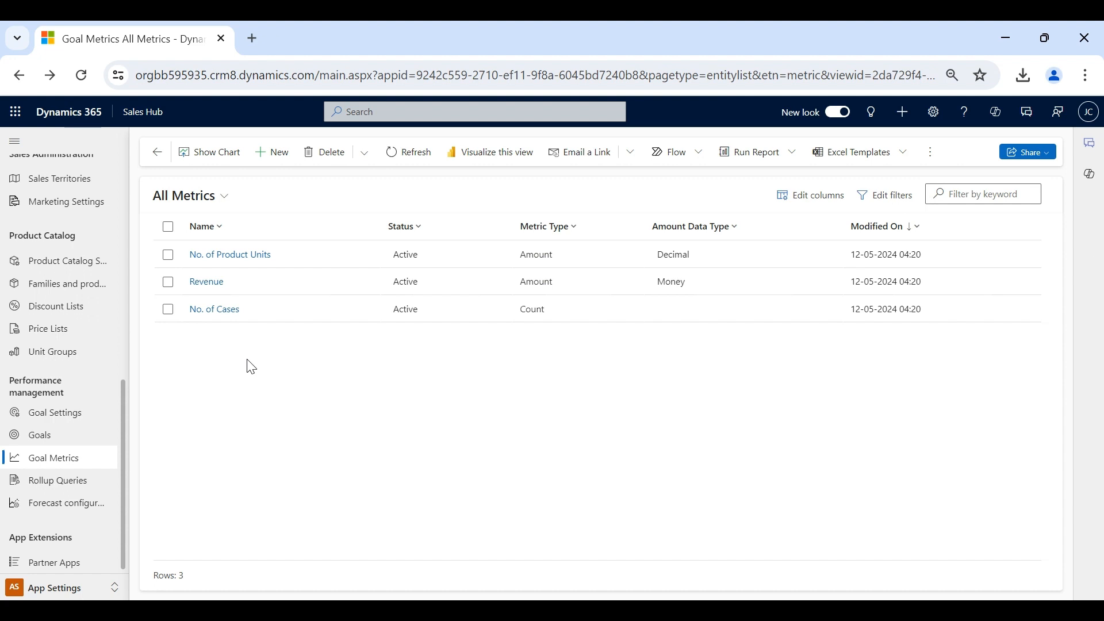
left_click(199, 288)
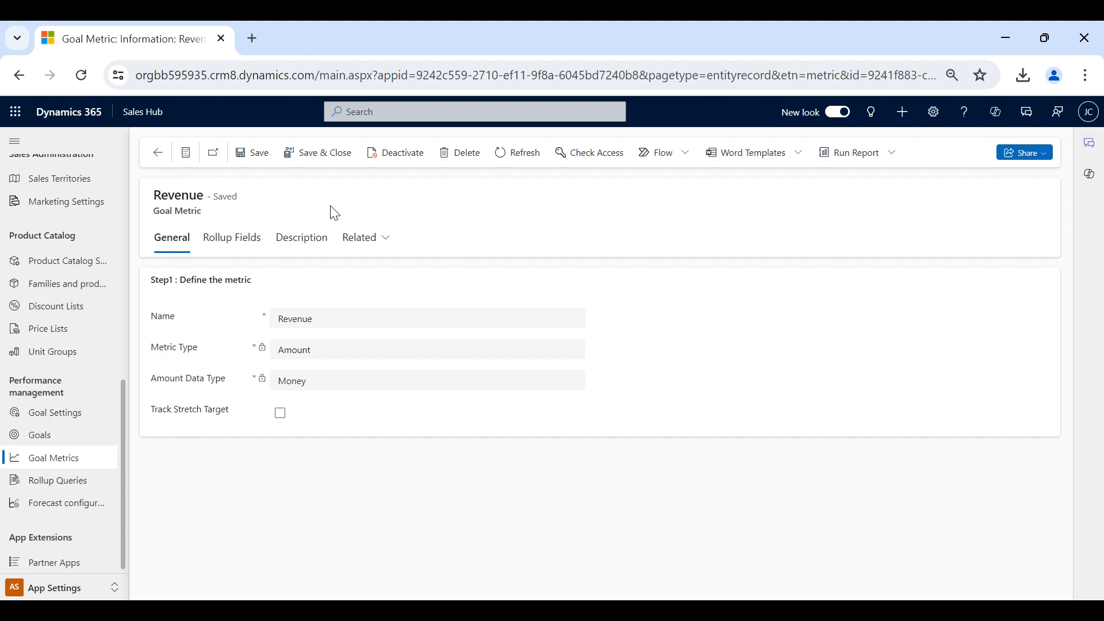
left_click(159, 152)
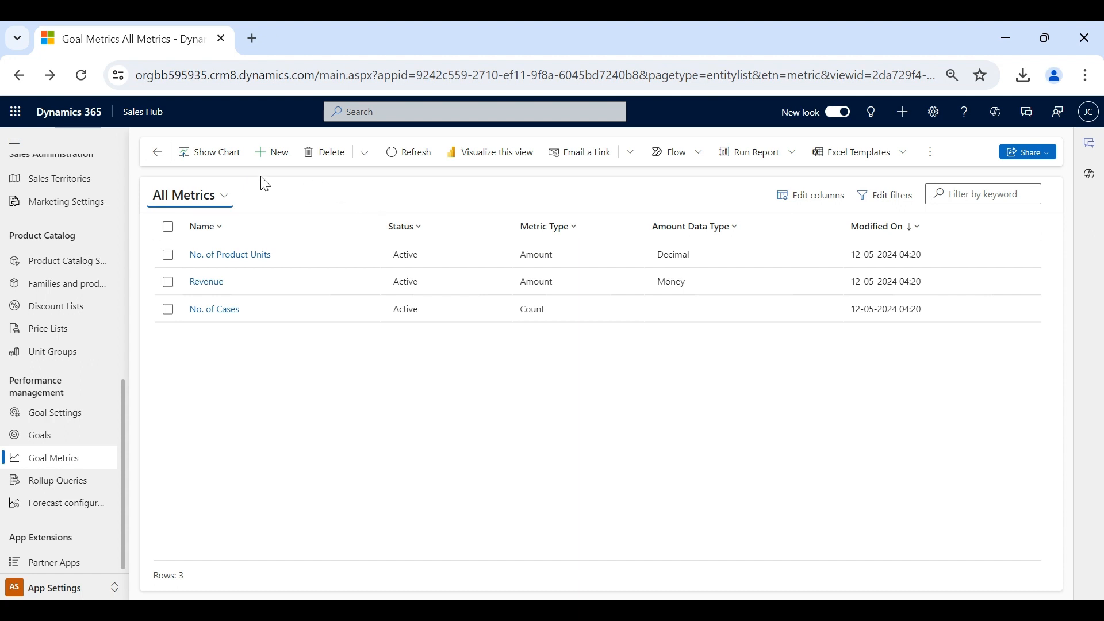
- Open the Revenue metric's Actual (Money) rollup field and examine its source record type, source field, state and date field
left_click(213, 282)
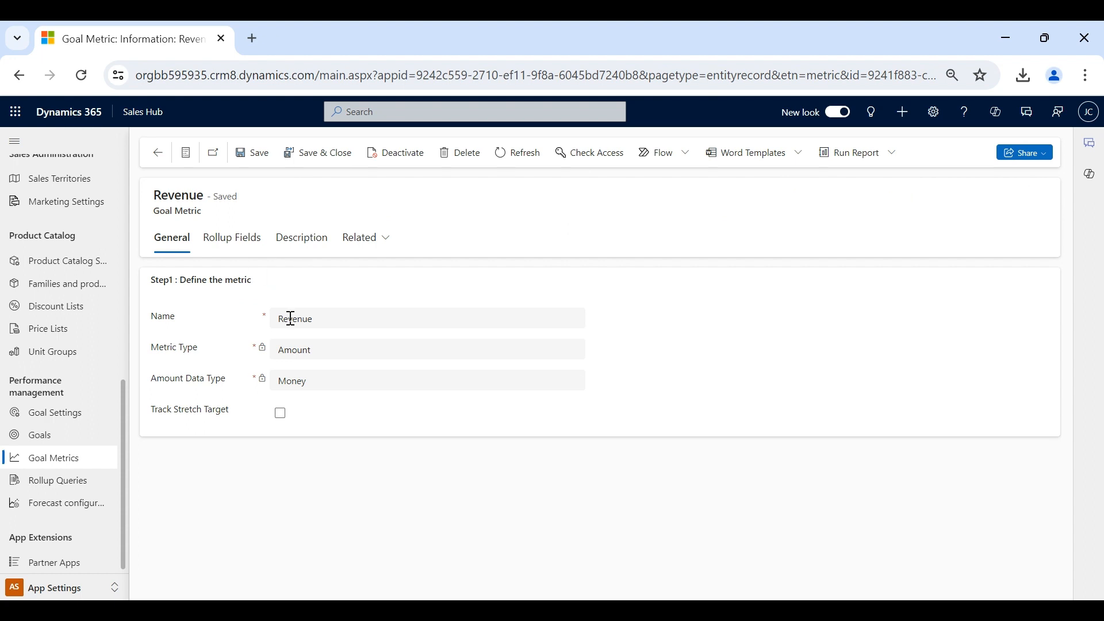
double_click(304, 350)
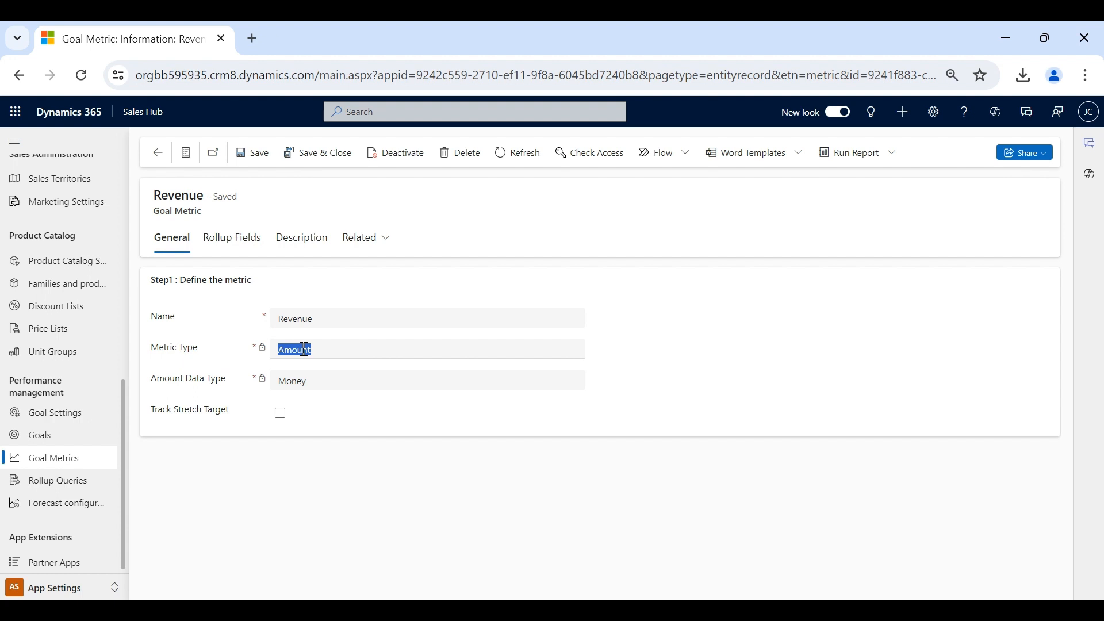
left_click(249, 250)
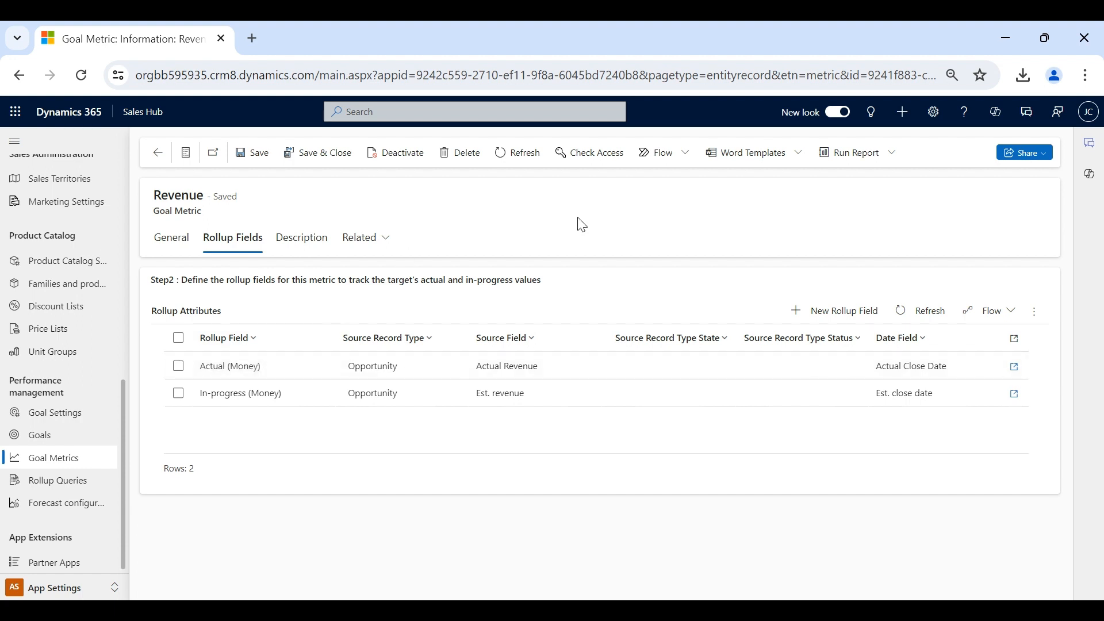
left_click(179, 367)
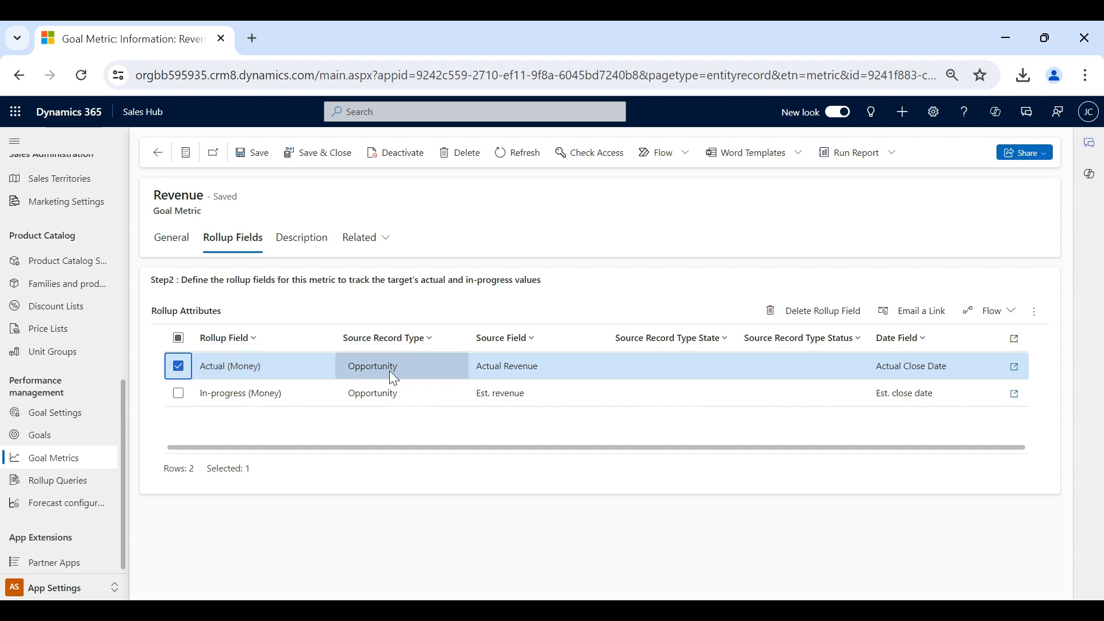
left_click(1014, 367)
scroll(532, 286, "down", 2)
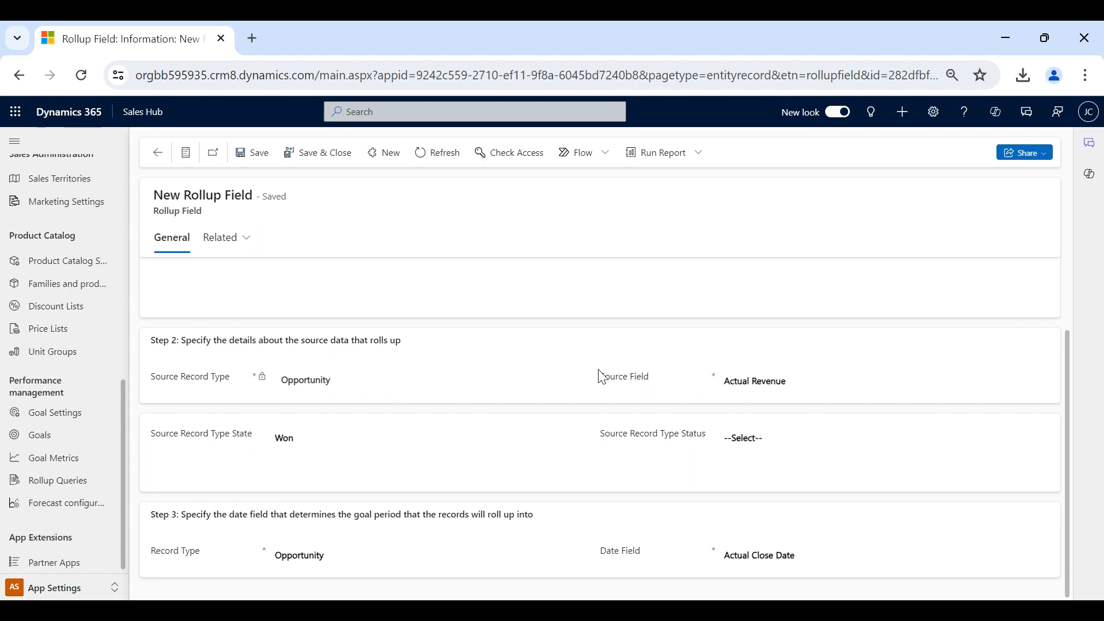
- Review the Actual (Money) rollup field's source record type, state and date field, and return to the Revenue metric
scroll(598, 375, "up", 2)
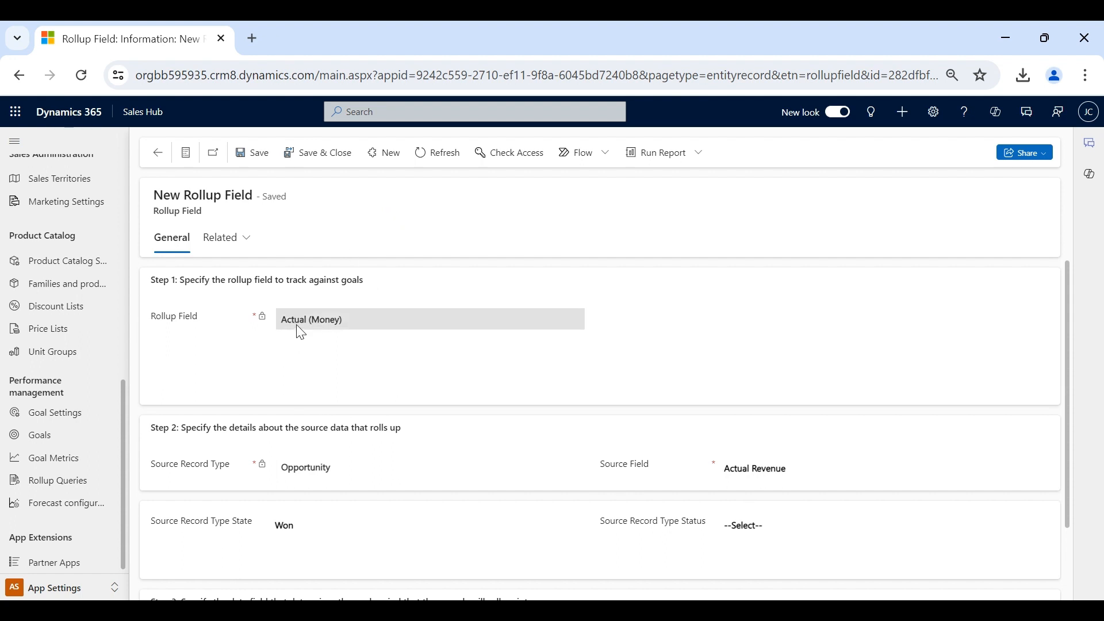
scroll(300, 333, "down", 2)
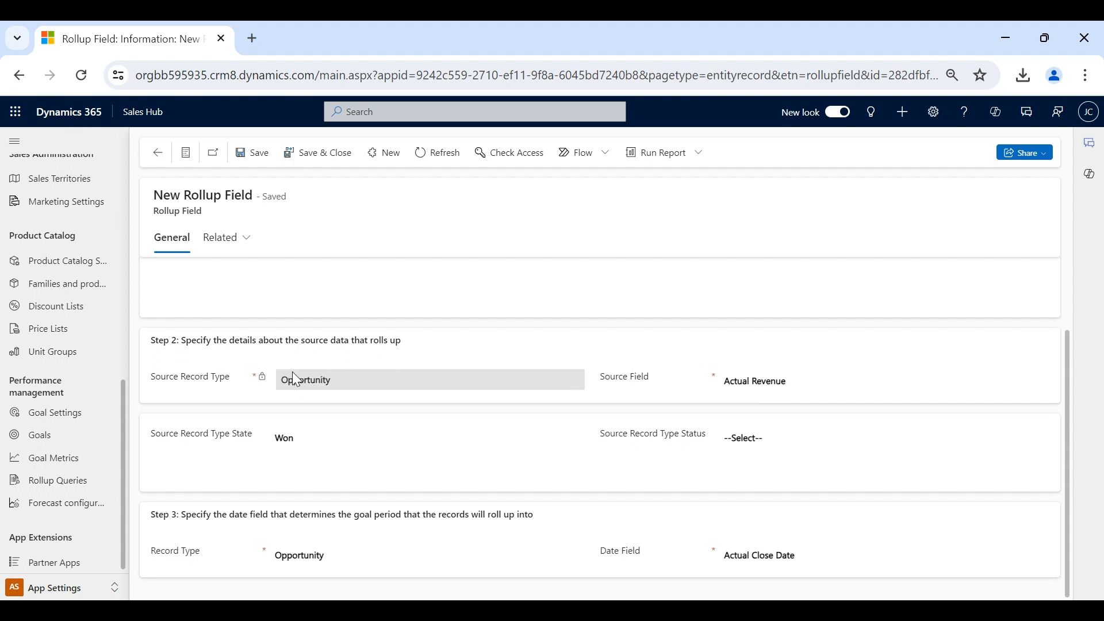
double_click(329, 380)
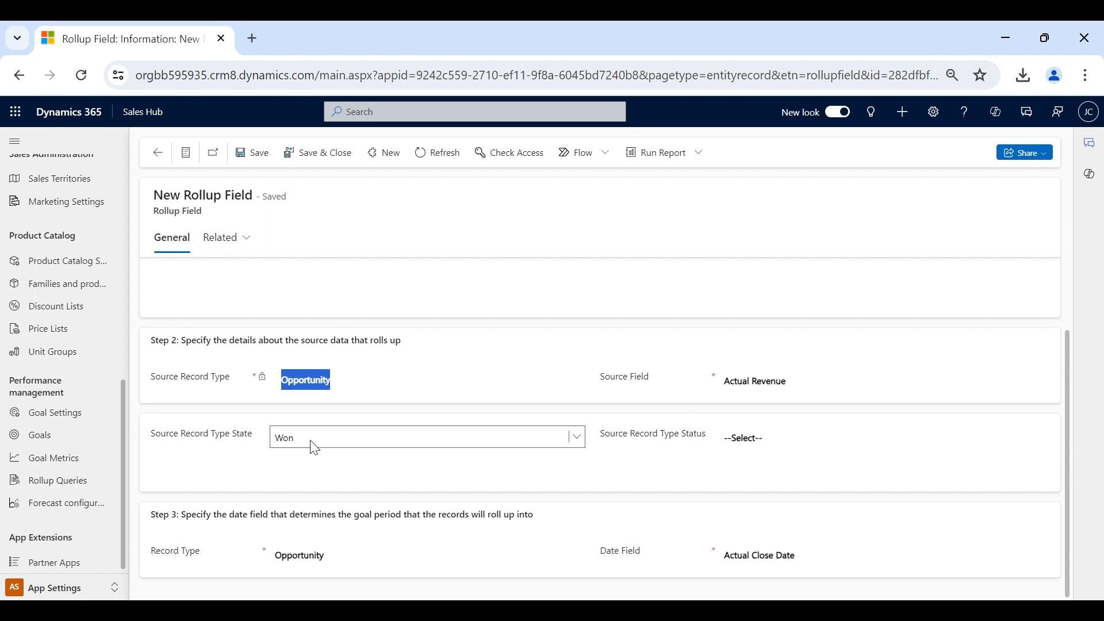
left_click(419, 477)
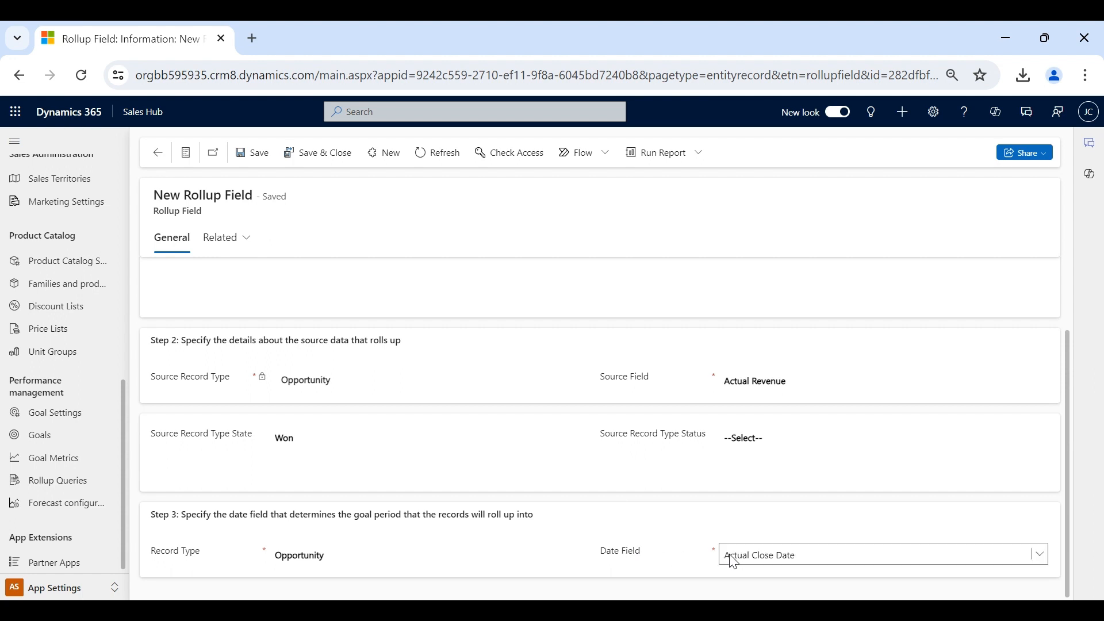
left_click(160, 159)
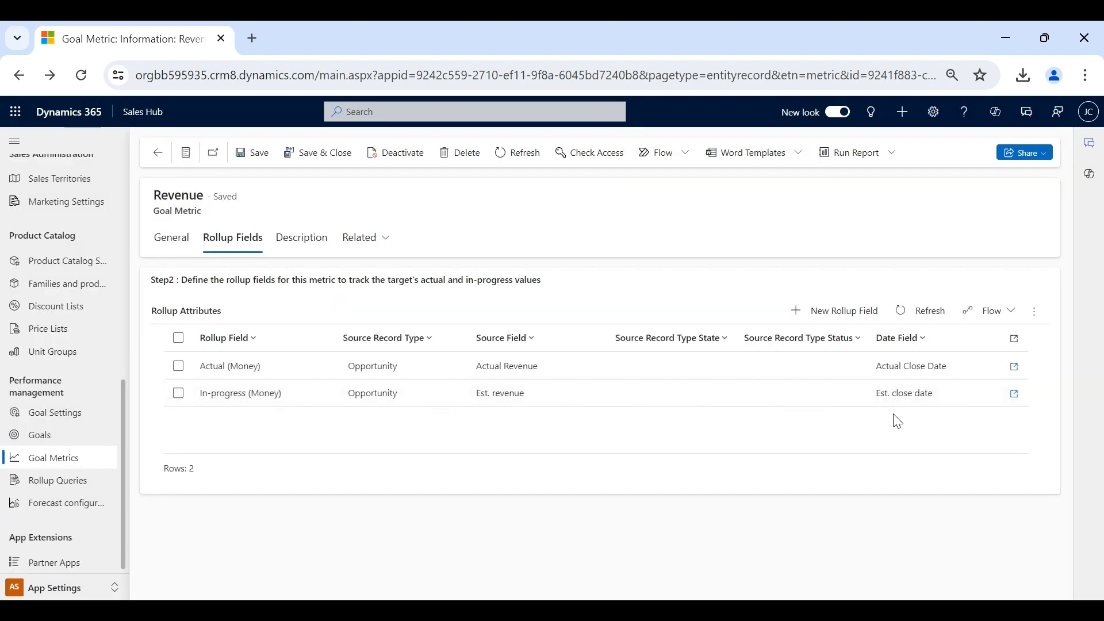
- Examine the source and date settings of the Revenue metric's In-progress (Money) rollup field, and return to the goal metrics list
left_click(1014, 394)
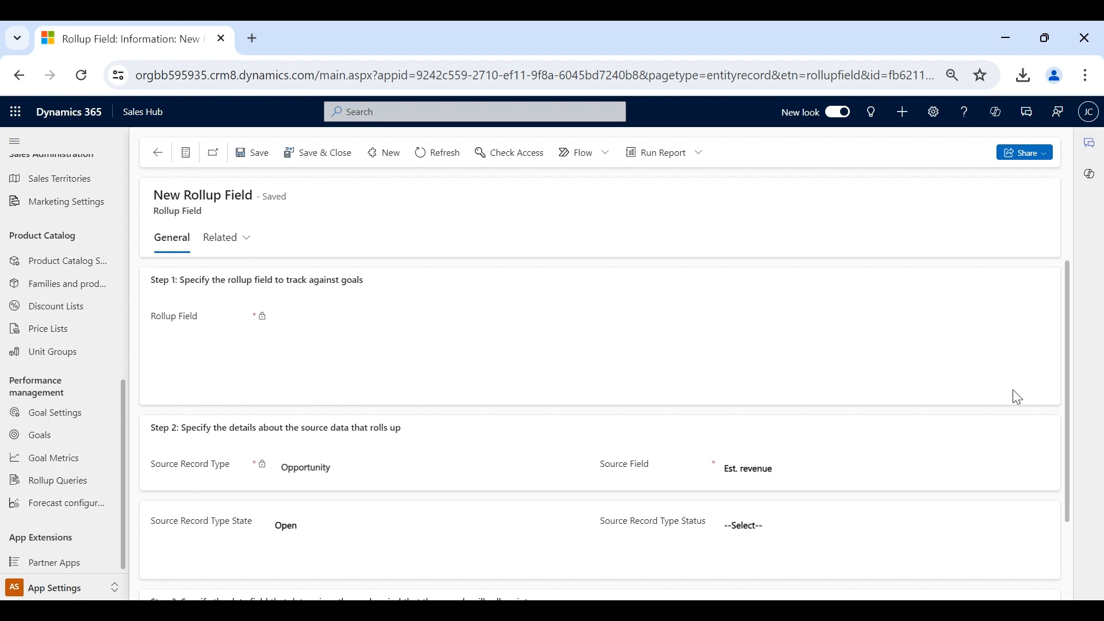
scroll(1013, 391, "down", 2)
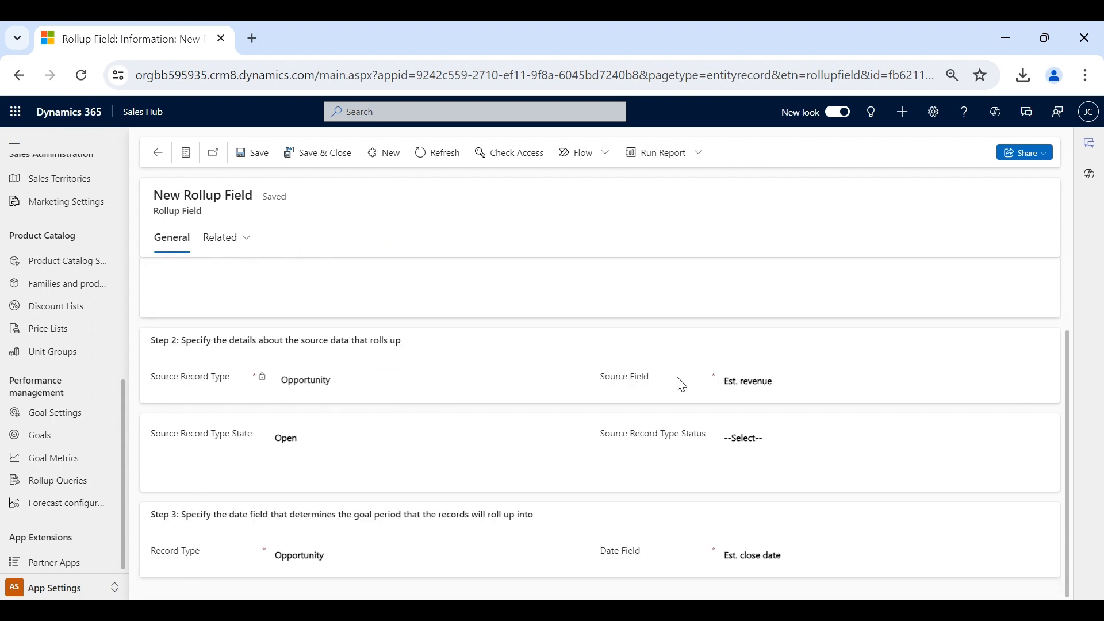
scroll(647, 380, "up", 2)
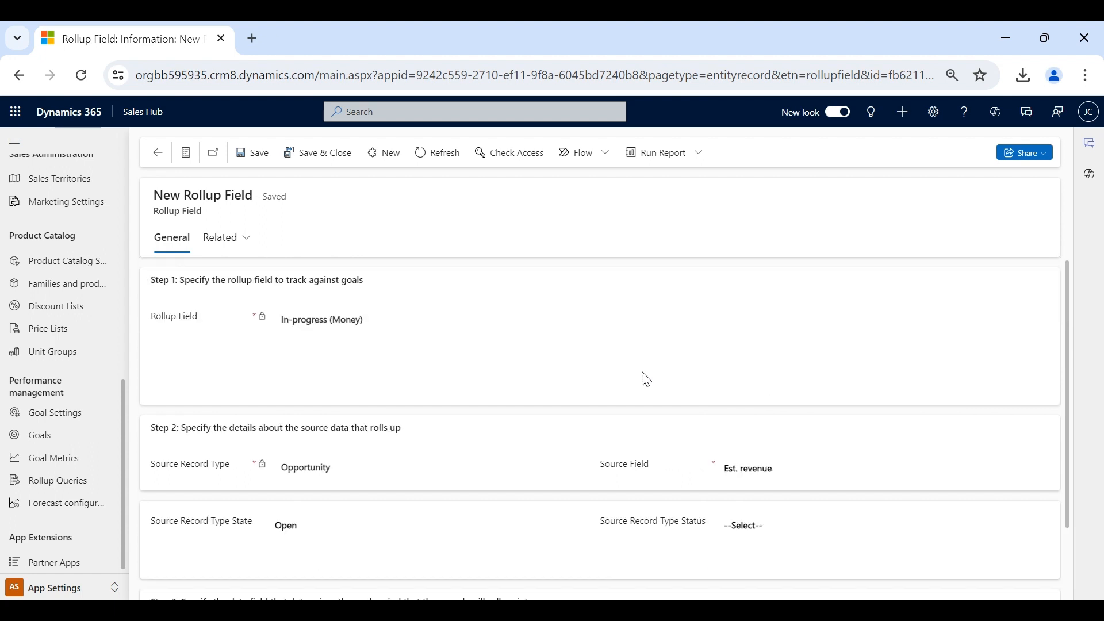
scroll(319, 321, "down", 2)
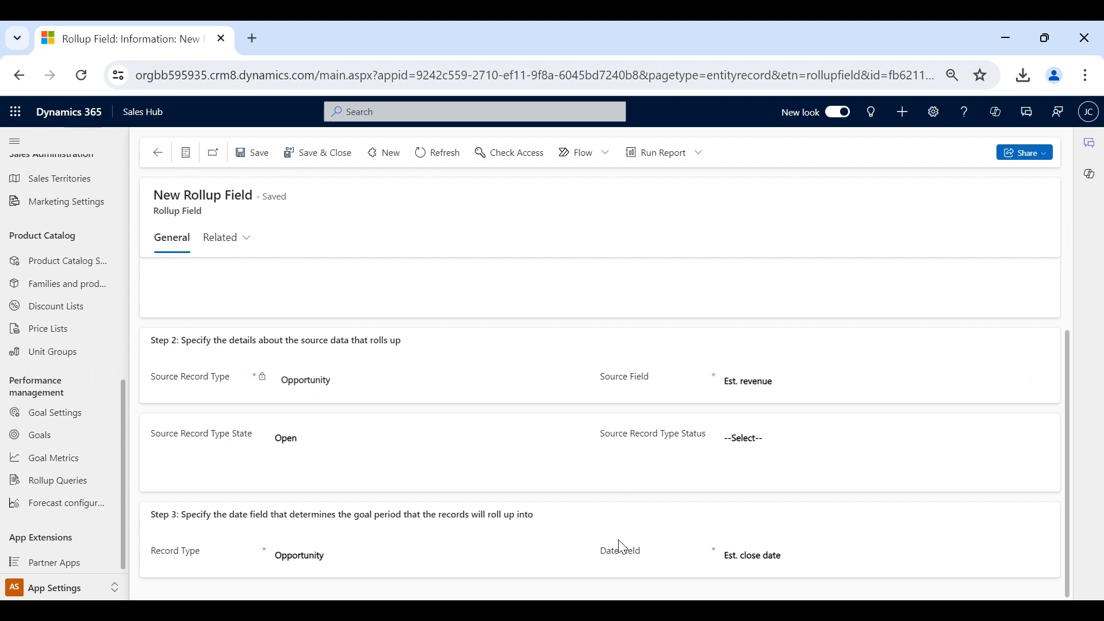
left_click_drag(608, 553, 628, 552)
left_click(645, 554)
scroll(652, 565, "up", 1)
scroll(653, 566, "up", 1)
left_click(153, 153)
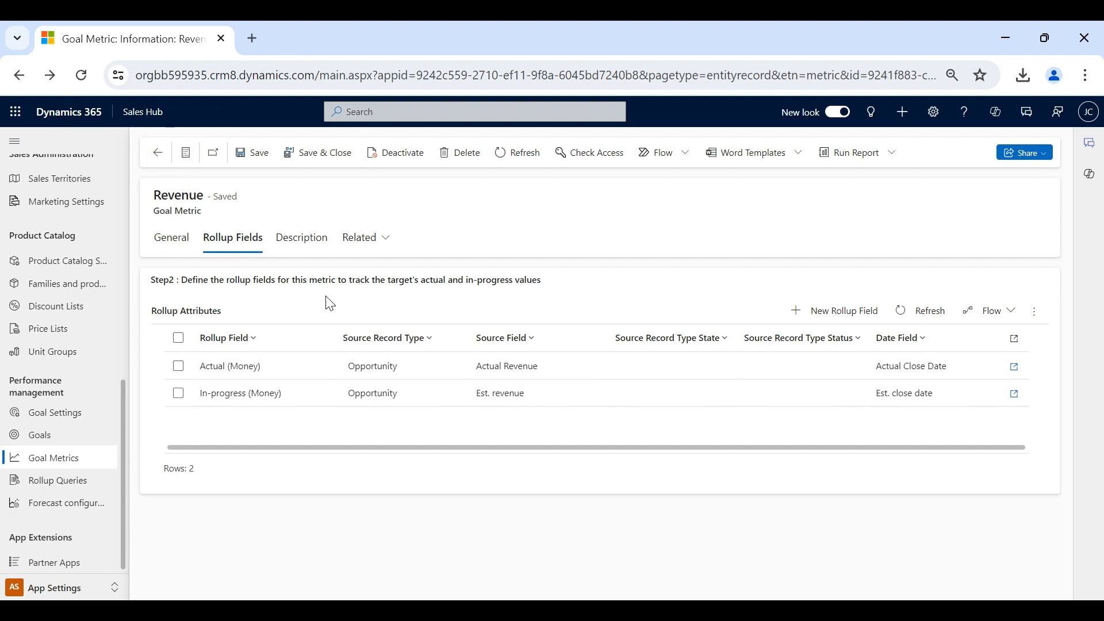
left_click(172, 243)
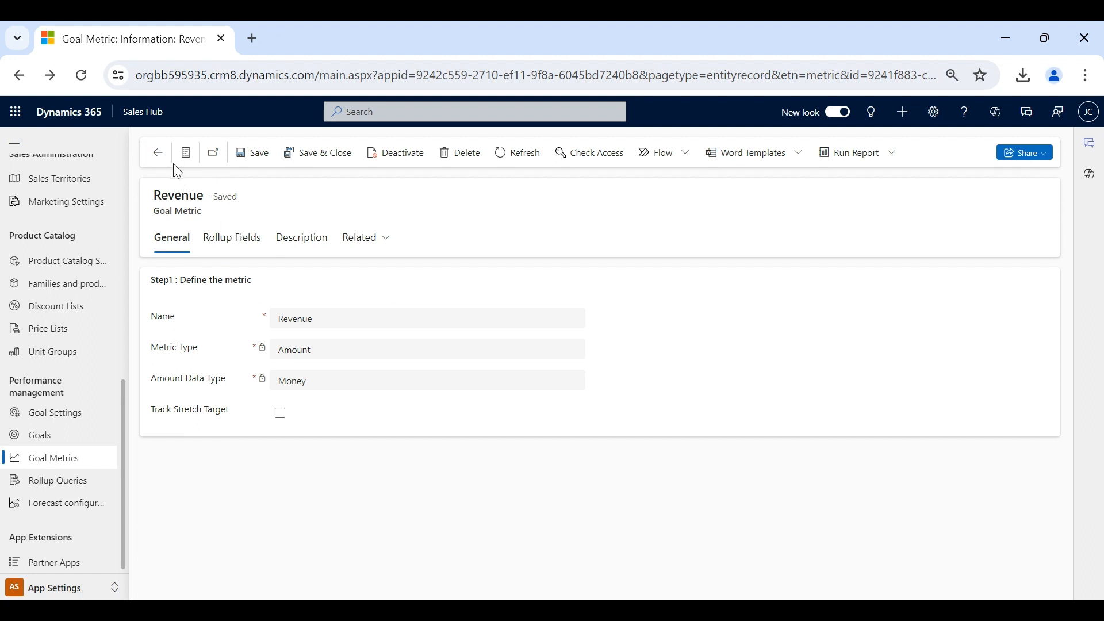
left_click(157, 153)
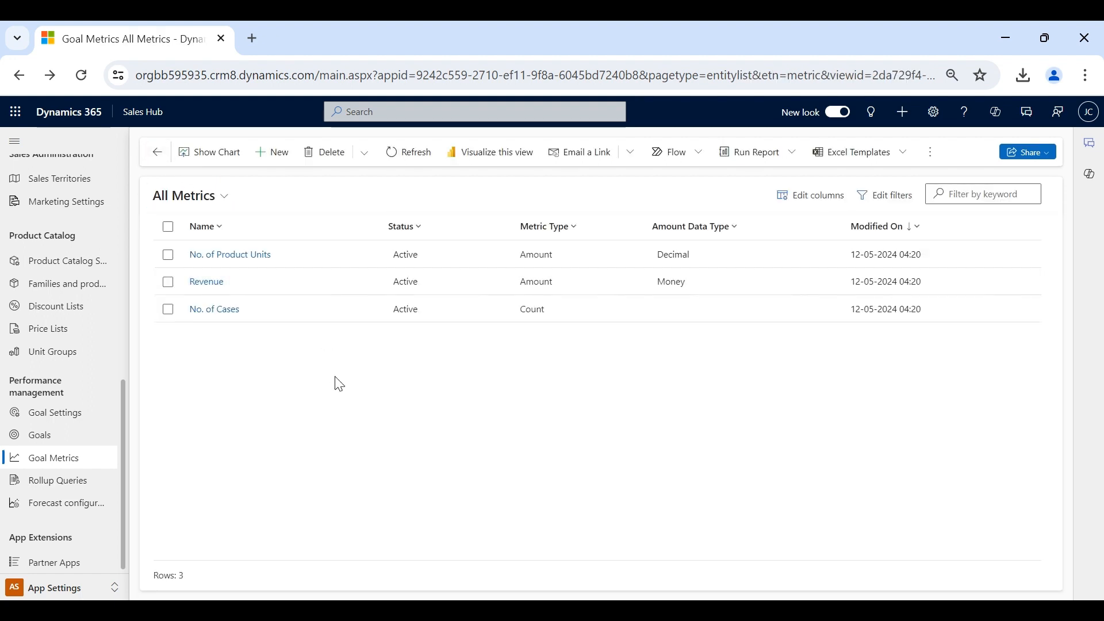
- Create a new goal metric named Sample with the metric type Amount
left_click(274, 152)
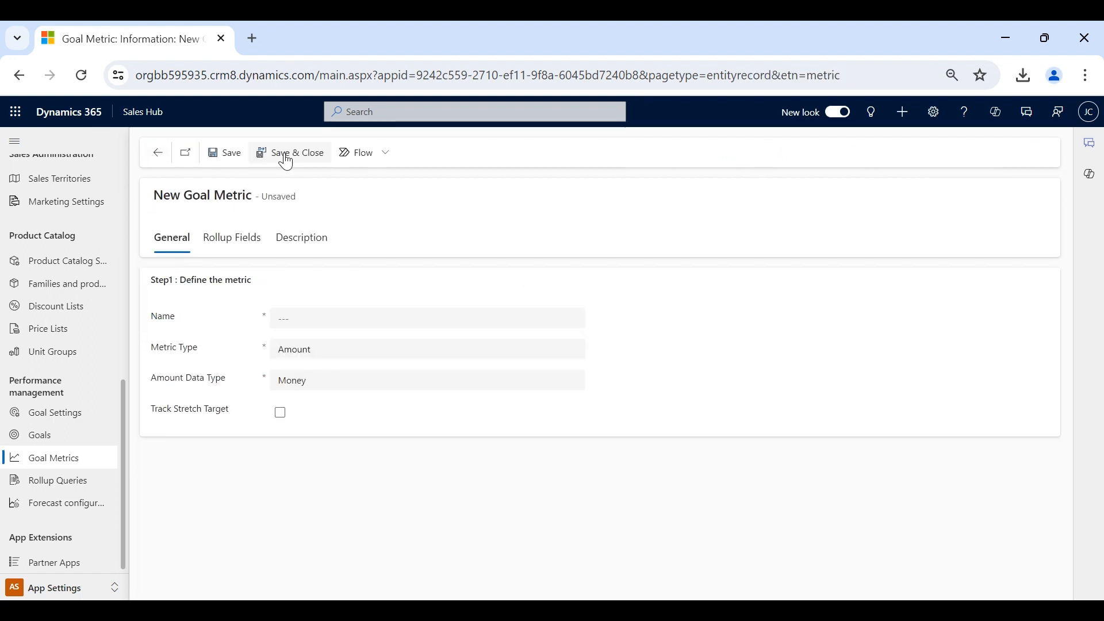
left_click(326, 318)
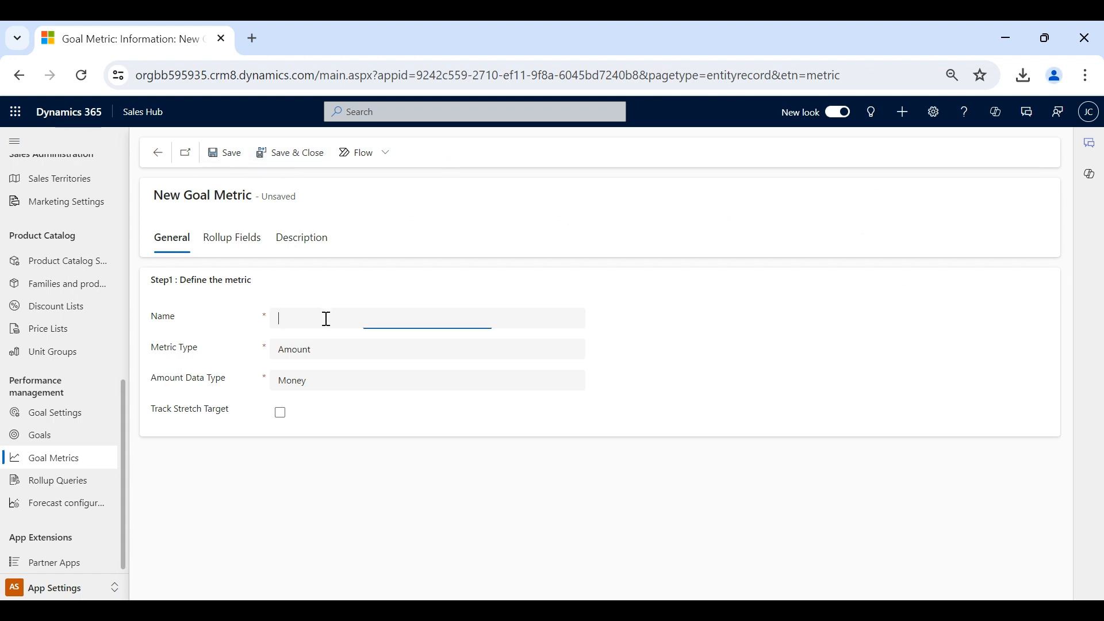
type("Sample")
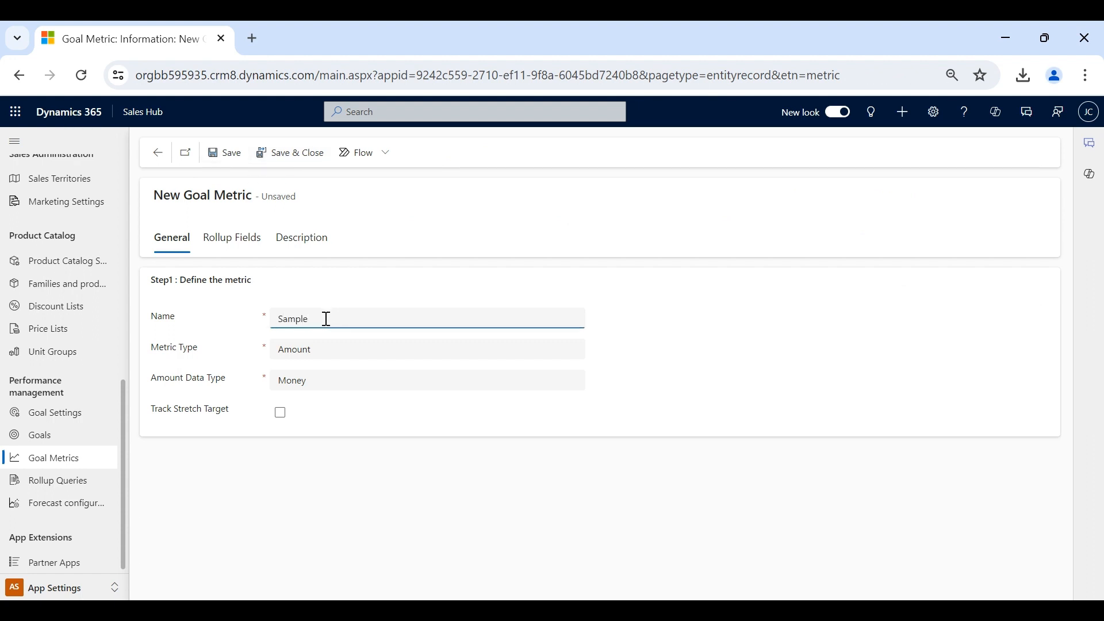
left_click(305, 362)
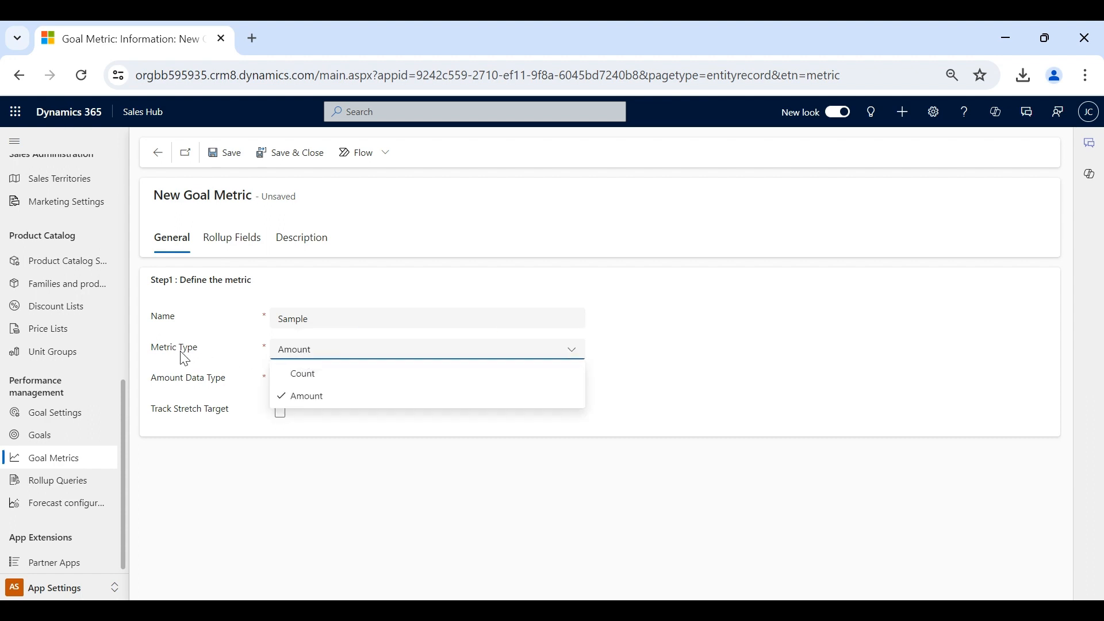
left_click(317, 394)
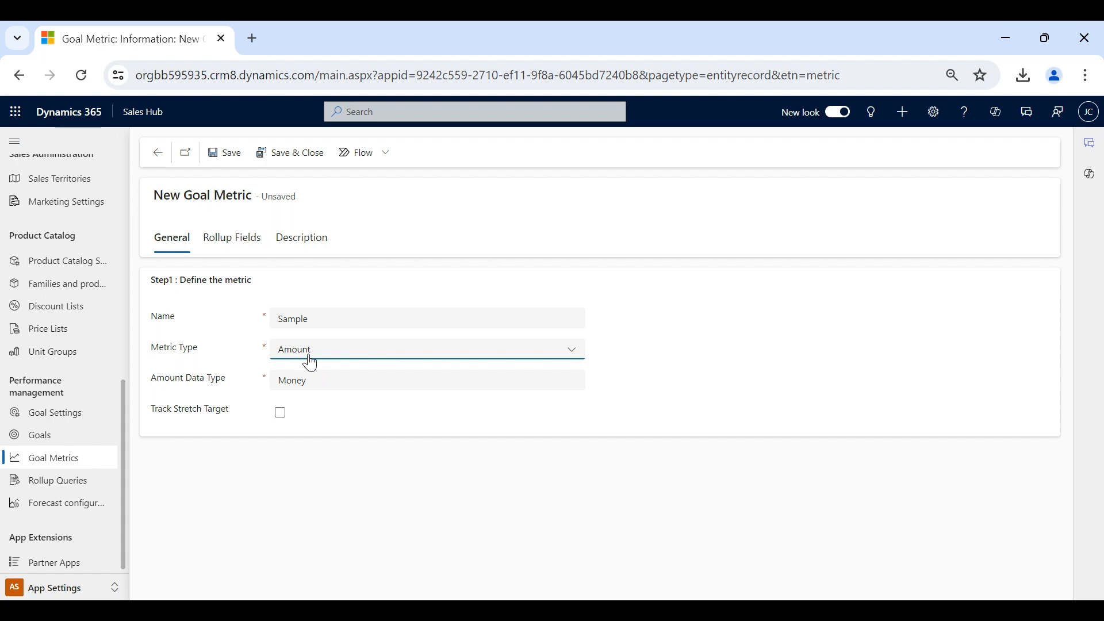
- Try the Count metric type on the Sample metric, and switch it back to Amount
left_click(310, 362)
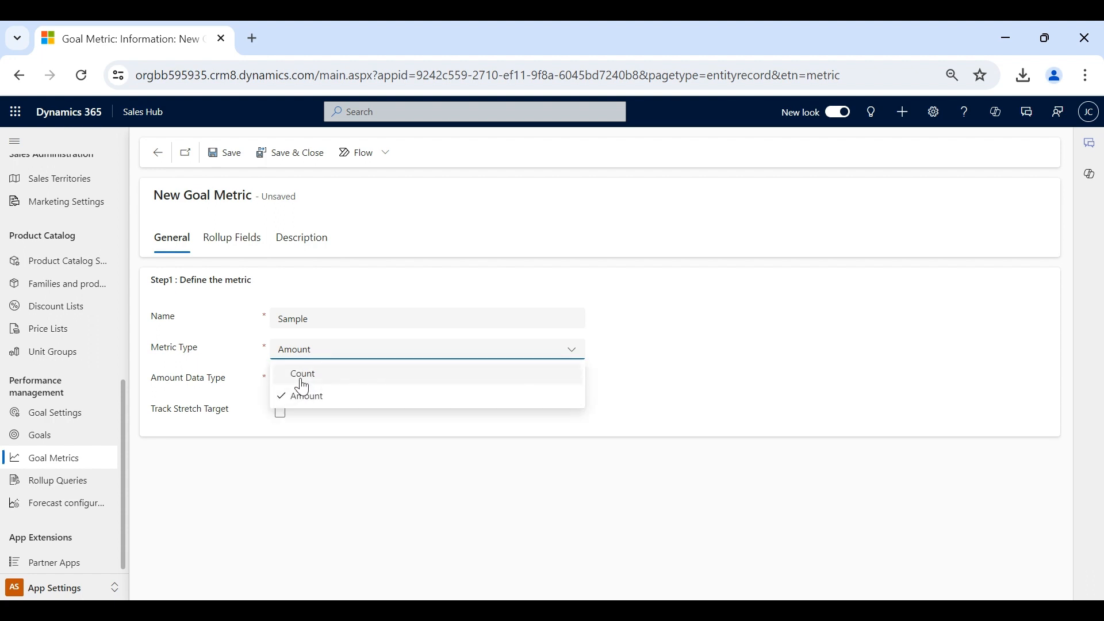
left_click(303, 375)
left_click(630, 377)
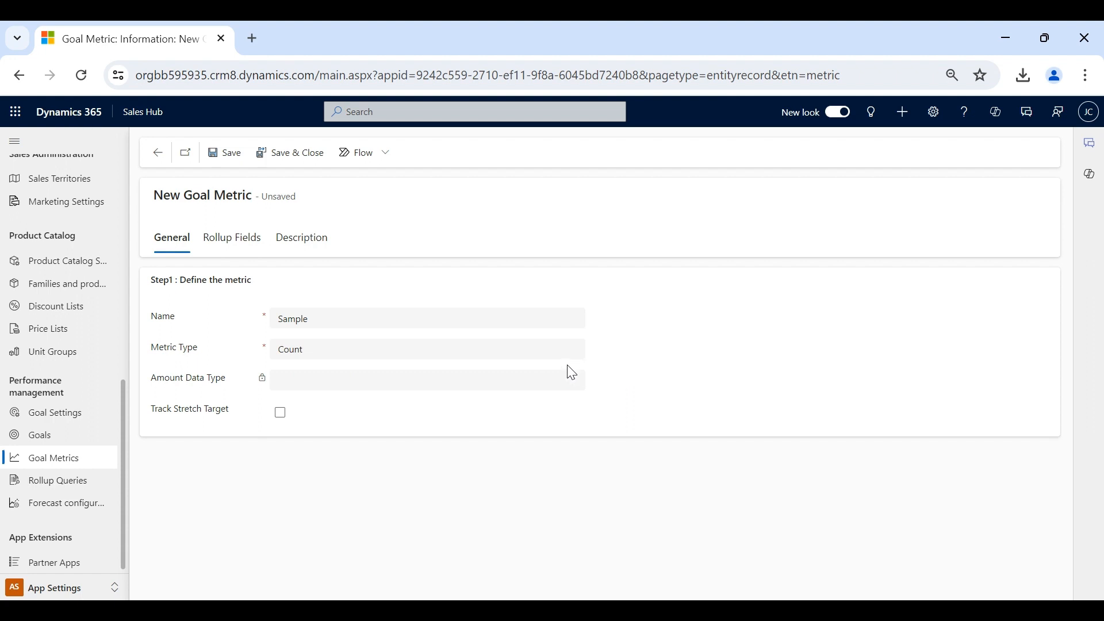
left_click(290, 361)
left_click(302, 401)
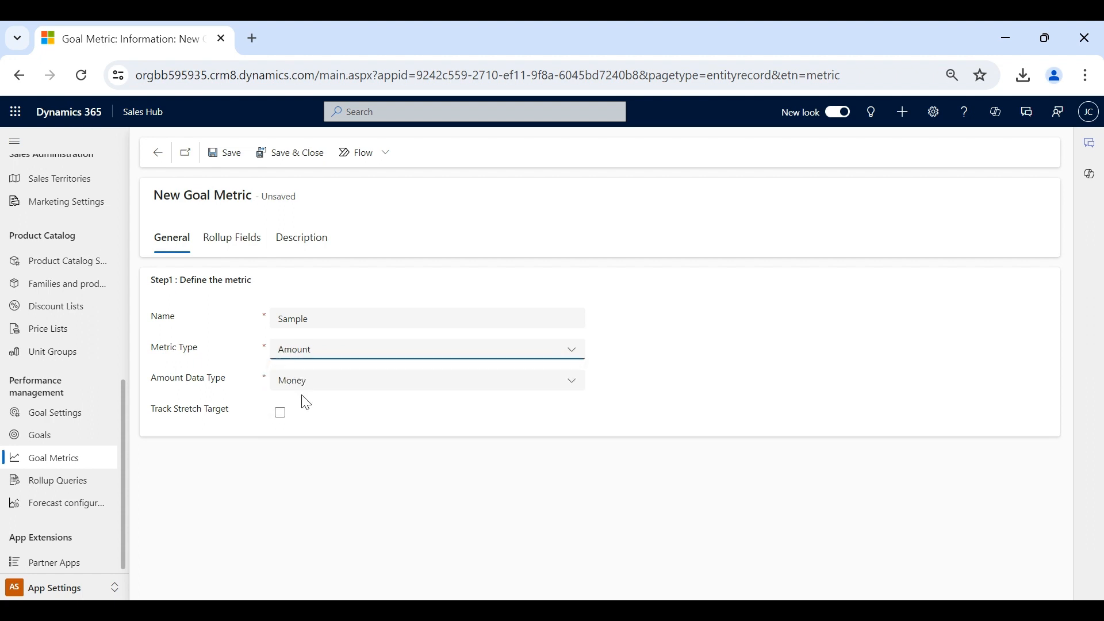
- Choose Money as the amount data type and save the Sample metric with its rollup fields section open
double_click(172, 379)
left_click(296, 386)
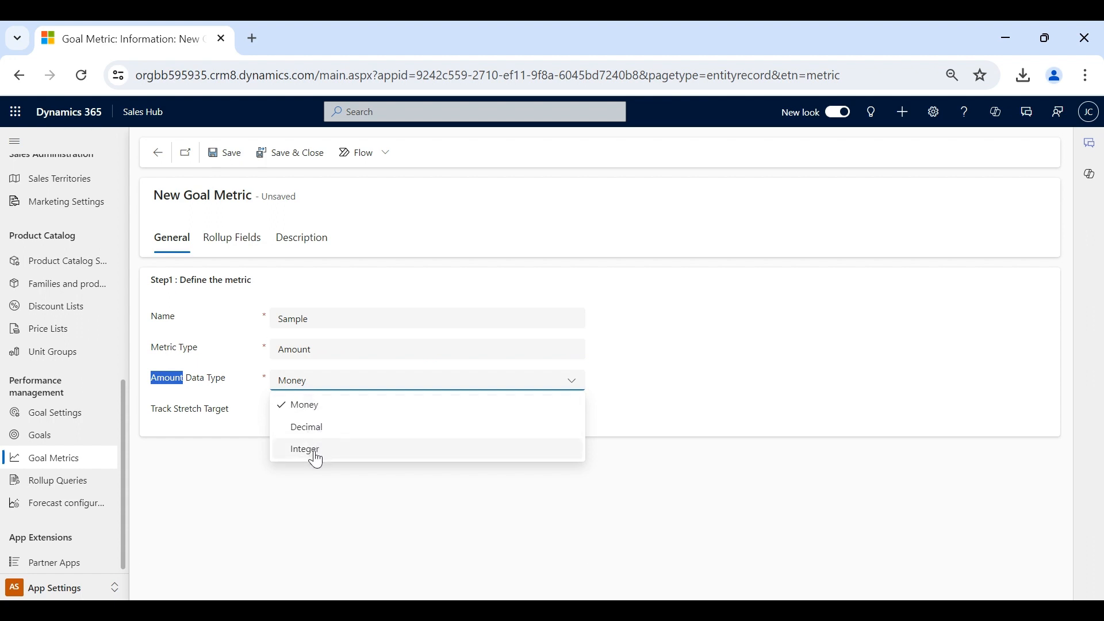
left_click(305, 404)
left_click(231, 242)
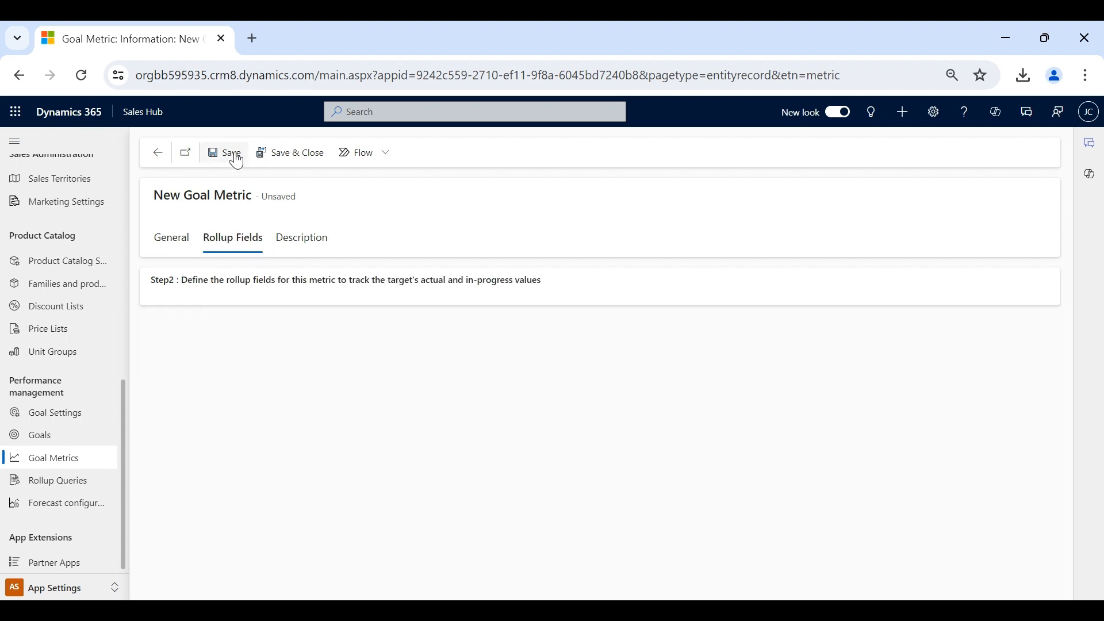
left_click(232, 153)
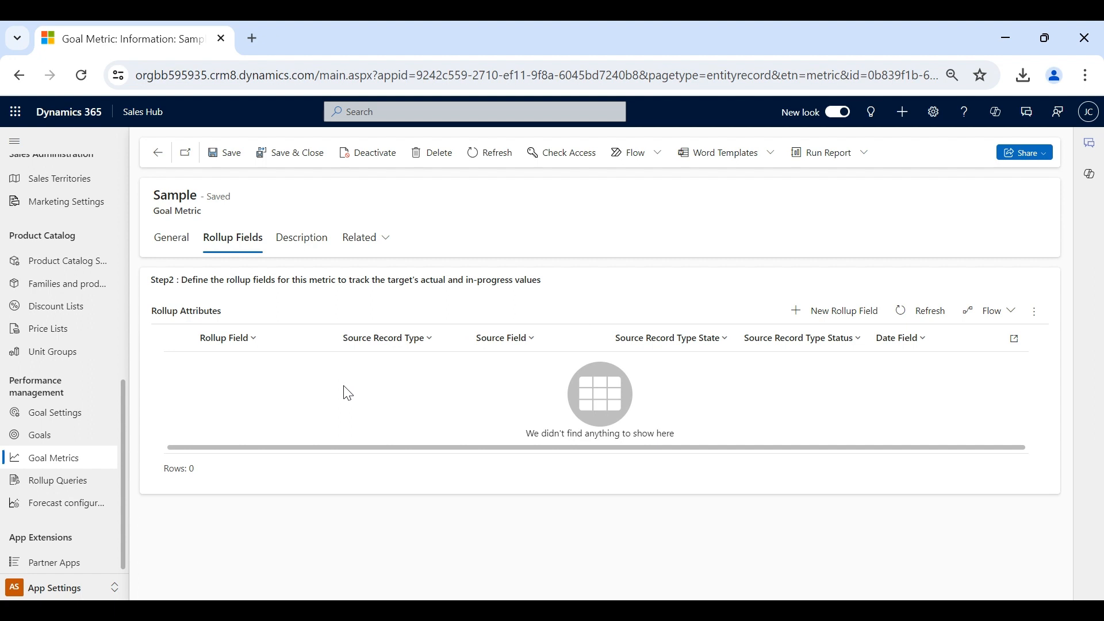
- Add a rollup field to the Sample metric, using In-progress (Money) and the source record type Opportunity
left_click(835, 323)
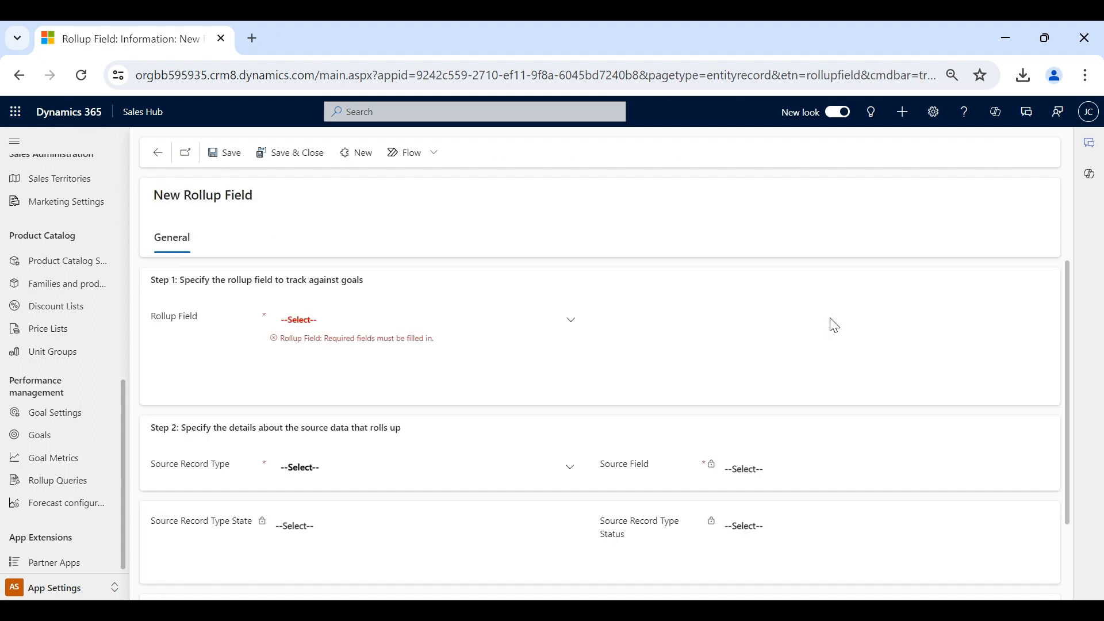
left_click(396, 321)
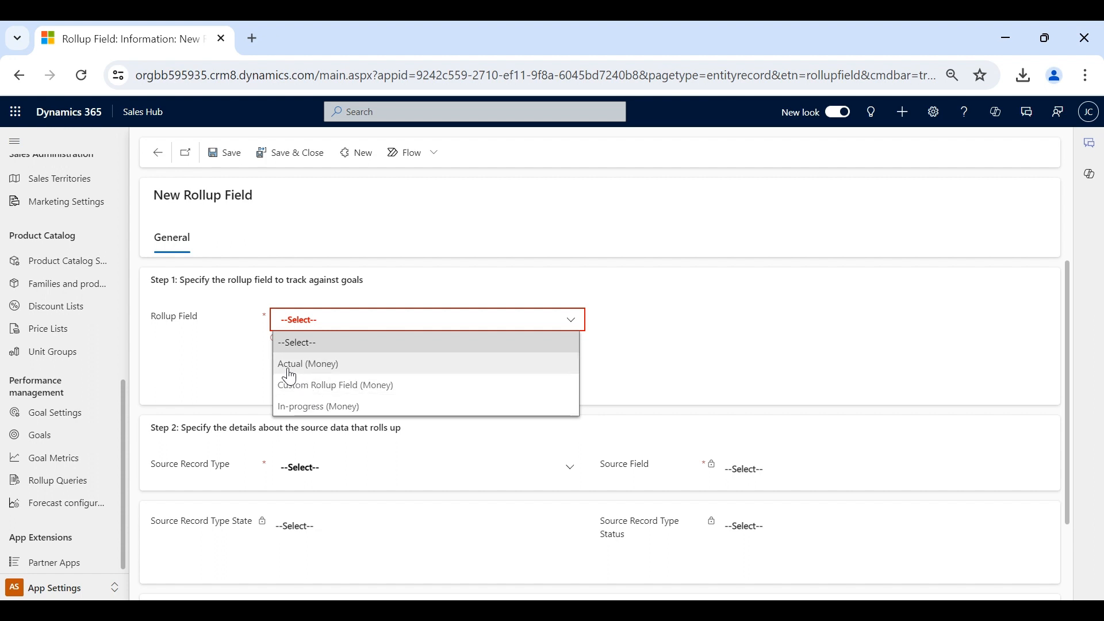
left_click(298, 407)
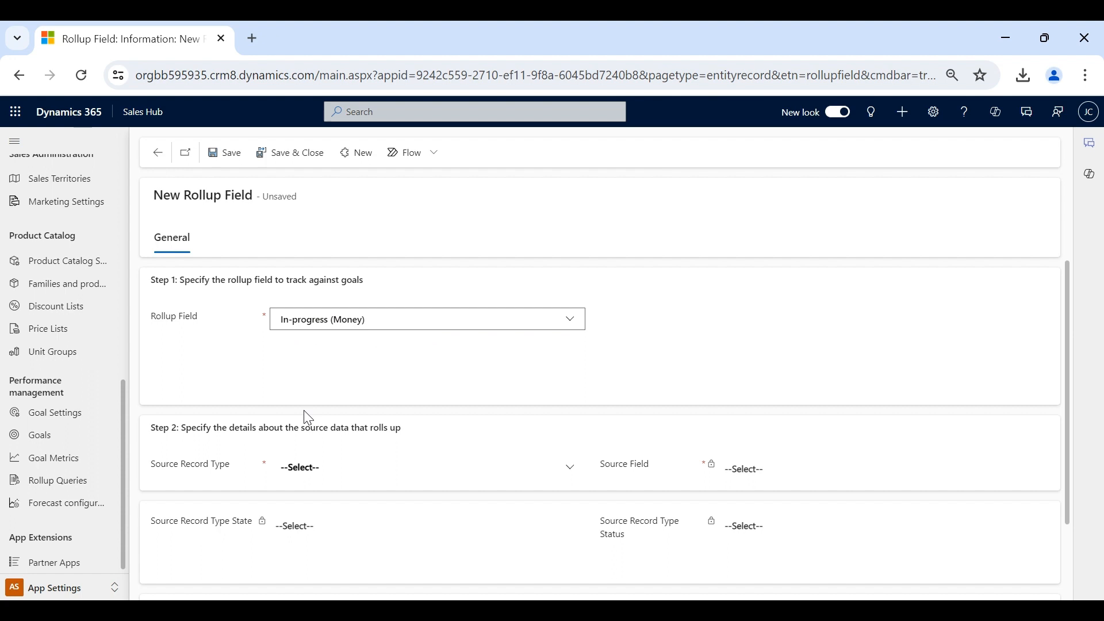
left_click(321, 468)
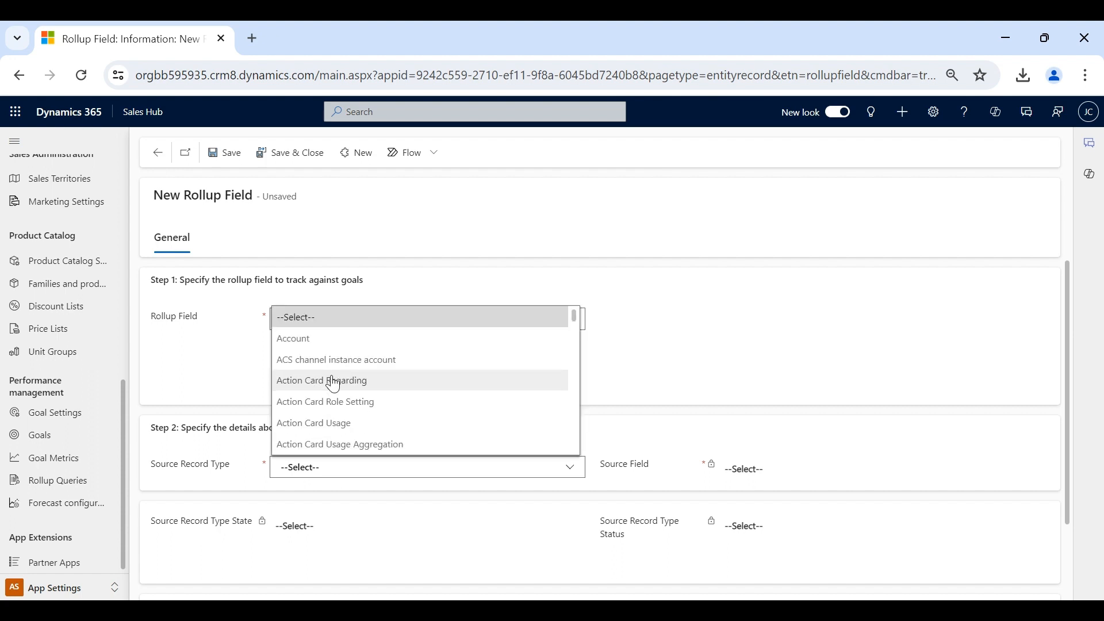
scroll(334, 385, "down", 20)
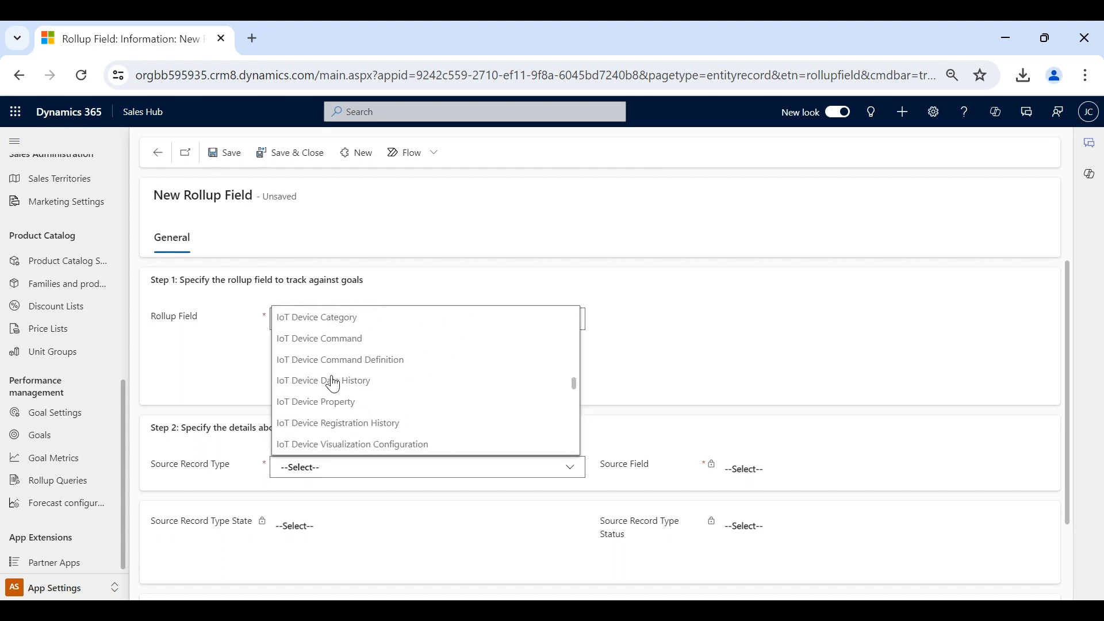
scroll(334, 384, "down", 15)
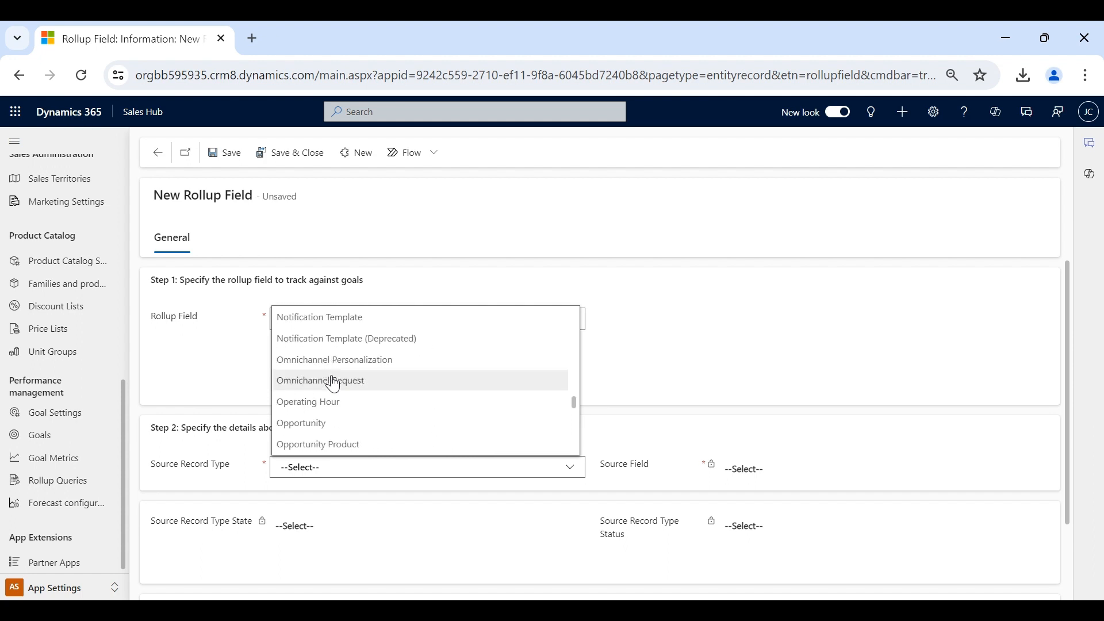
scroll(334, 385, "down", 2)
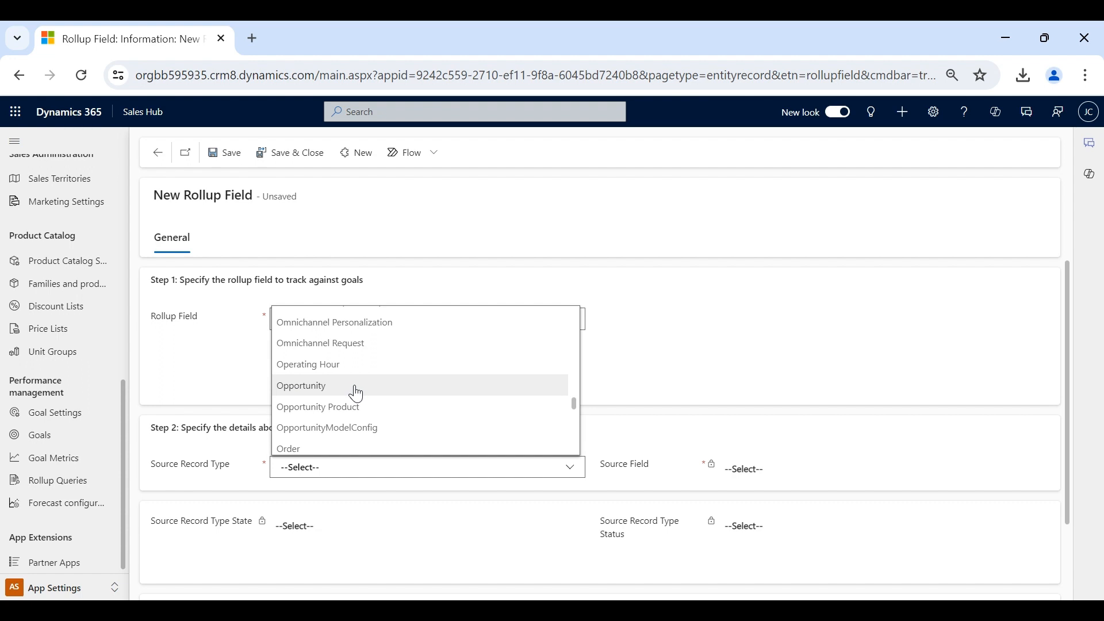
left_click(356, 389)
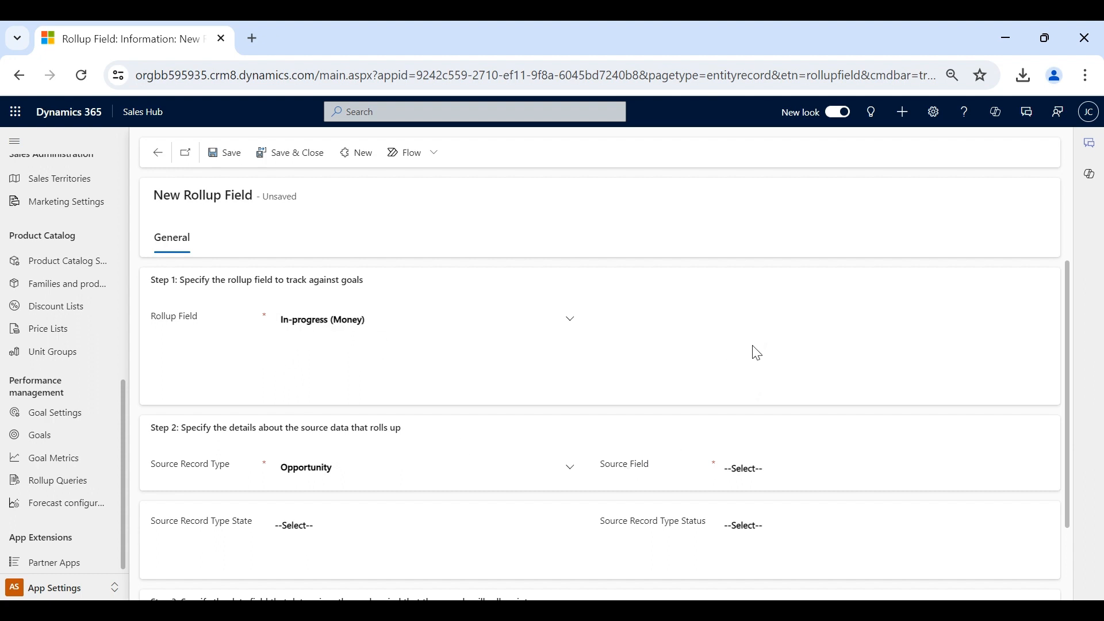
- Set the source field to Est. revenue, state to Open and date field to Est. close date, and save and close the rollup field
scroll(684, 478, "down", 2)
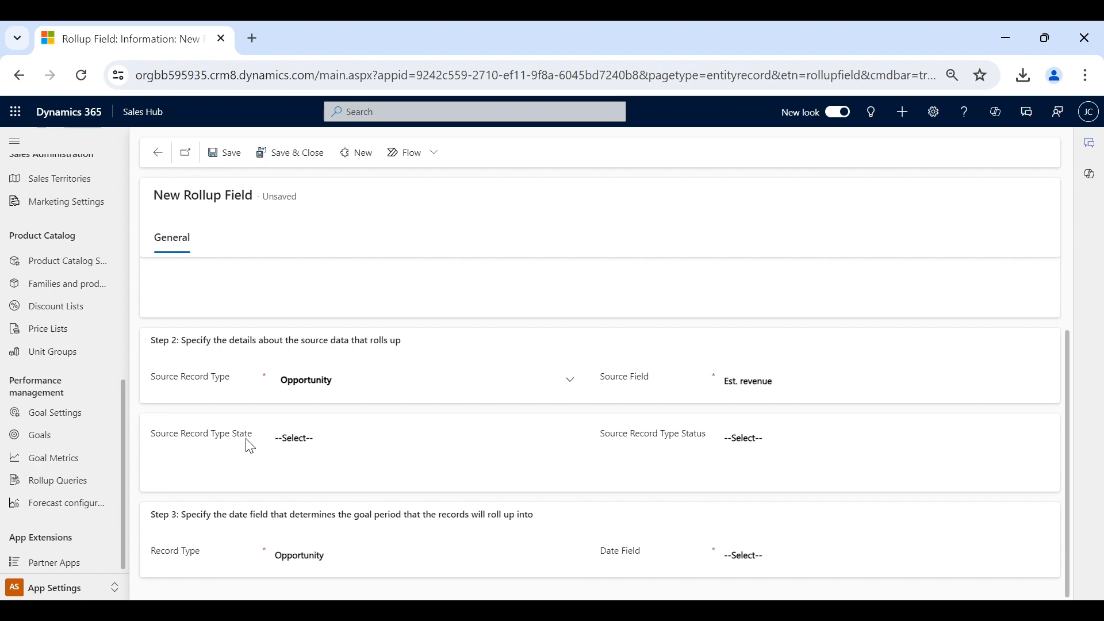
left_click(305, 488)
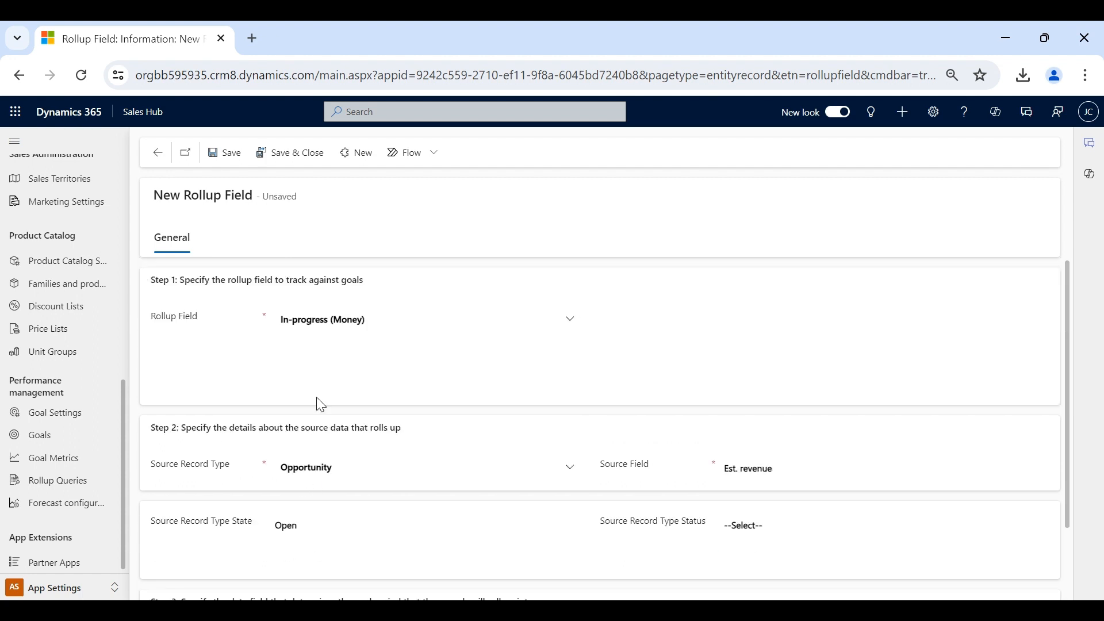
scroll(493, 402, "down", 2)
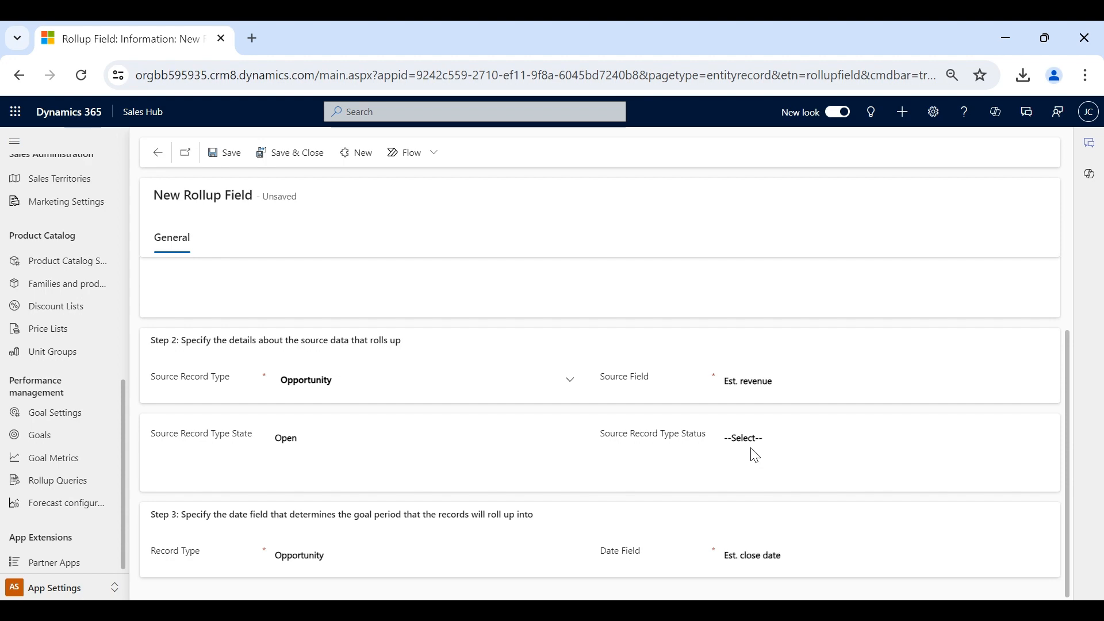
left_click(290, 158)
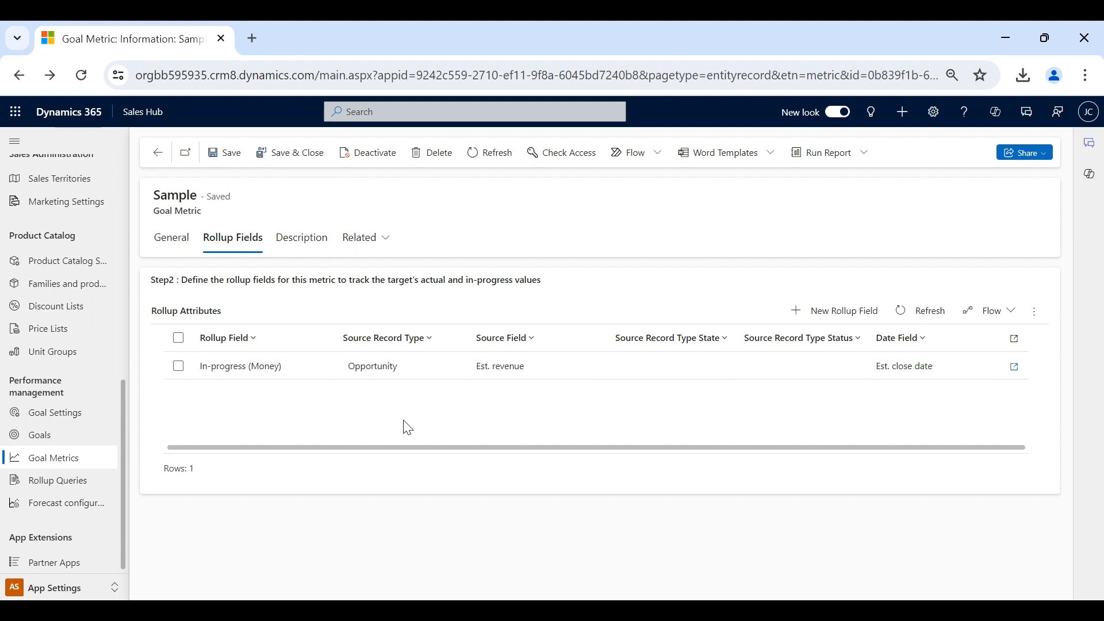
- Return to the goal metrics list and select the Revenue metric
left_click(187, 246)
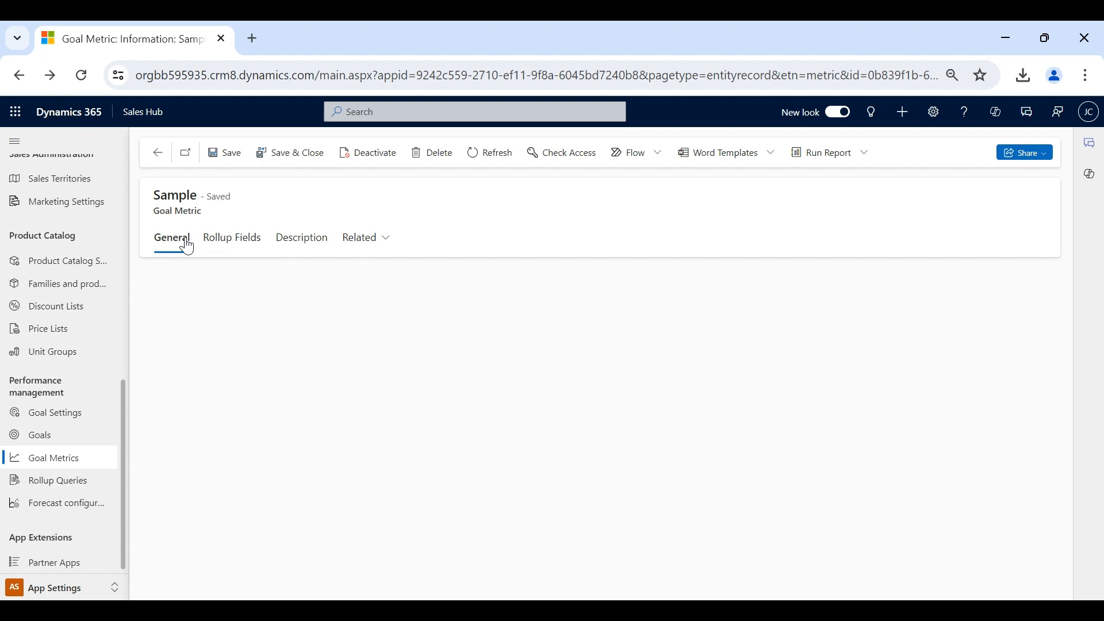
left_click(162, 162)
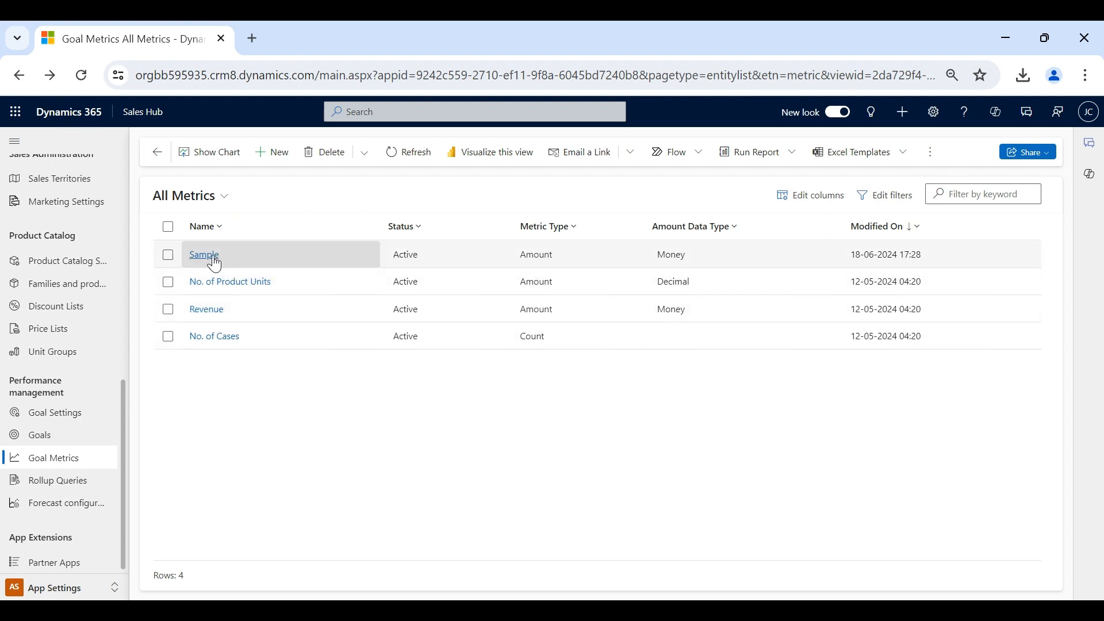
left_click(168, 310)
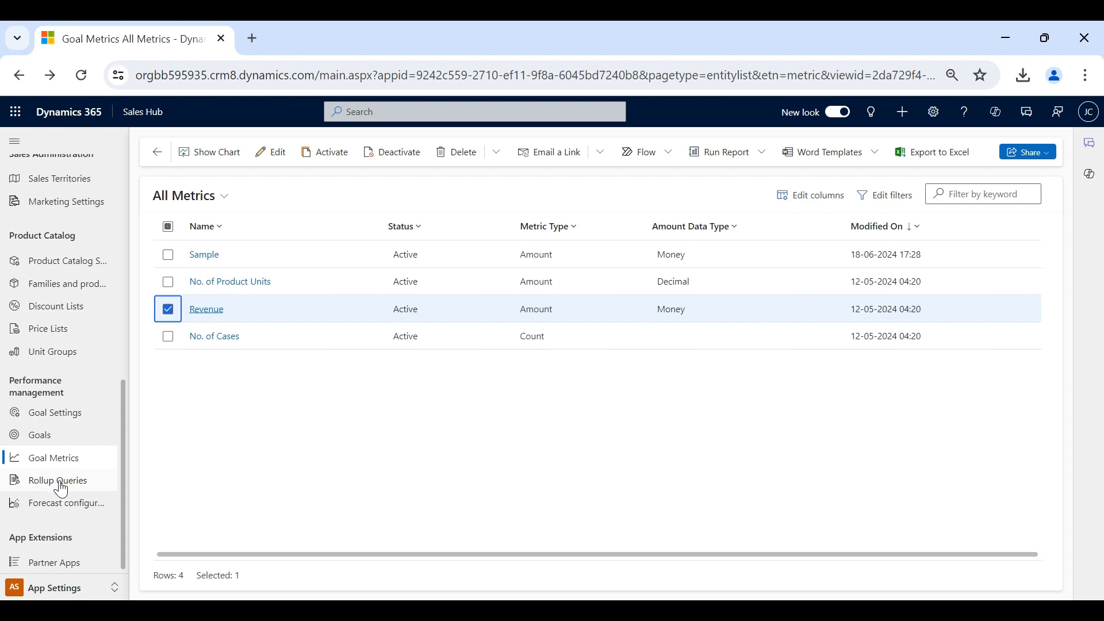
- Open the April 2024 goal from the goals list and examine its assigned goal metric
left_click(67, 442)
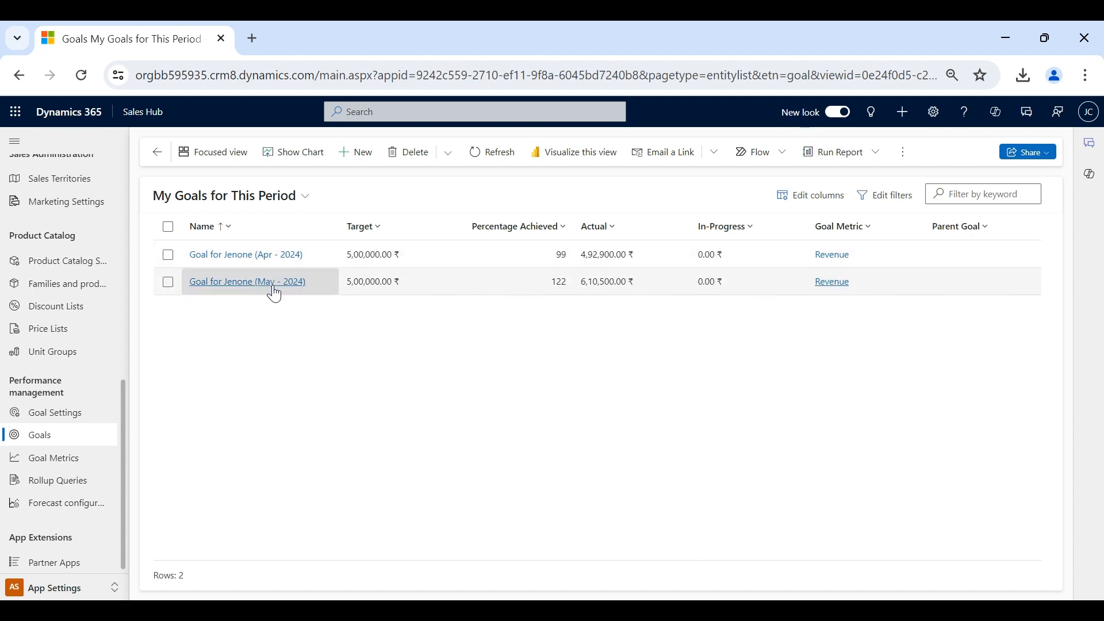
left_click(258, 257)
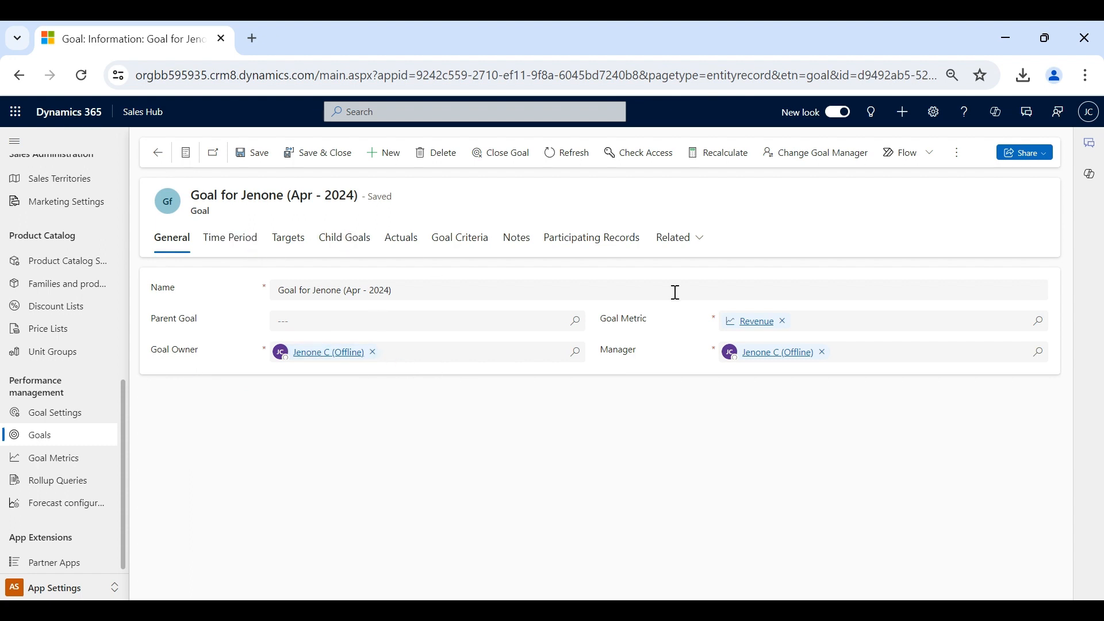
left_click_drag(607, 324, 650, 328)
left_click(650, 328)
- Review the April goal's time period and its goal period type options, keeping Custom Period
left_click(238, 244)
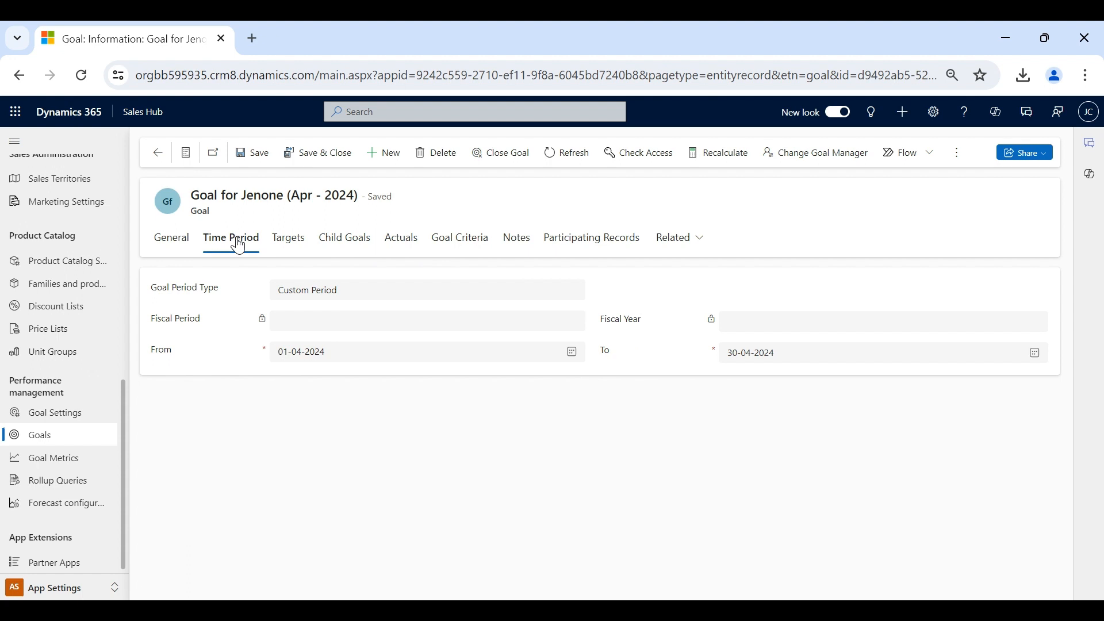
left_click(350, 299)
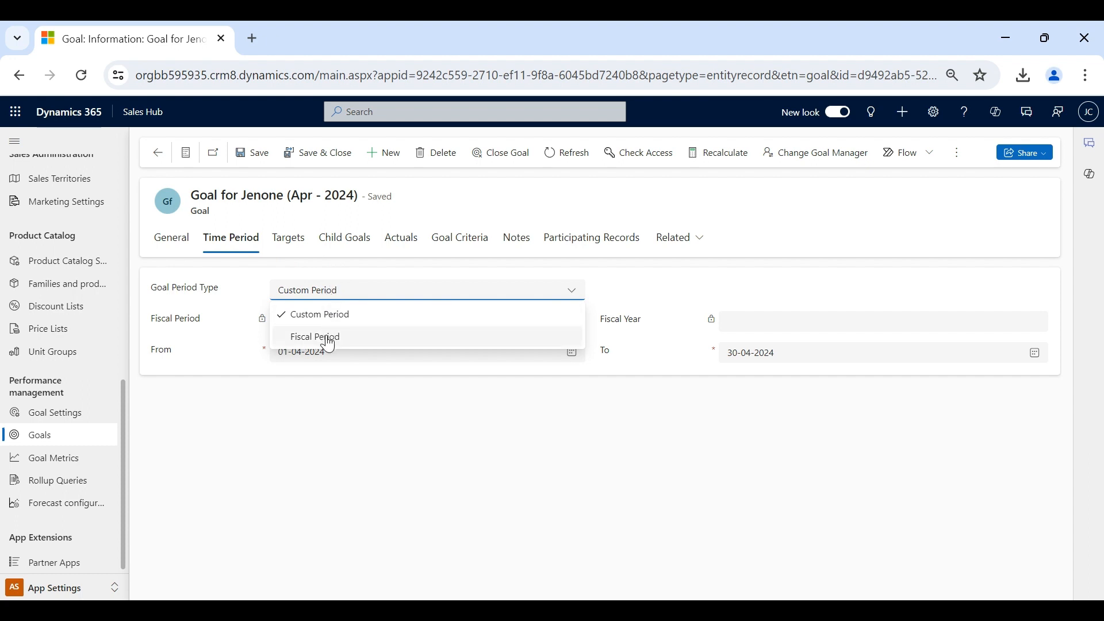
left_click(325, 320)
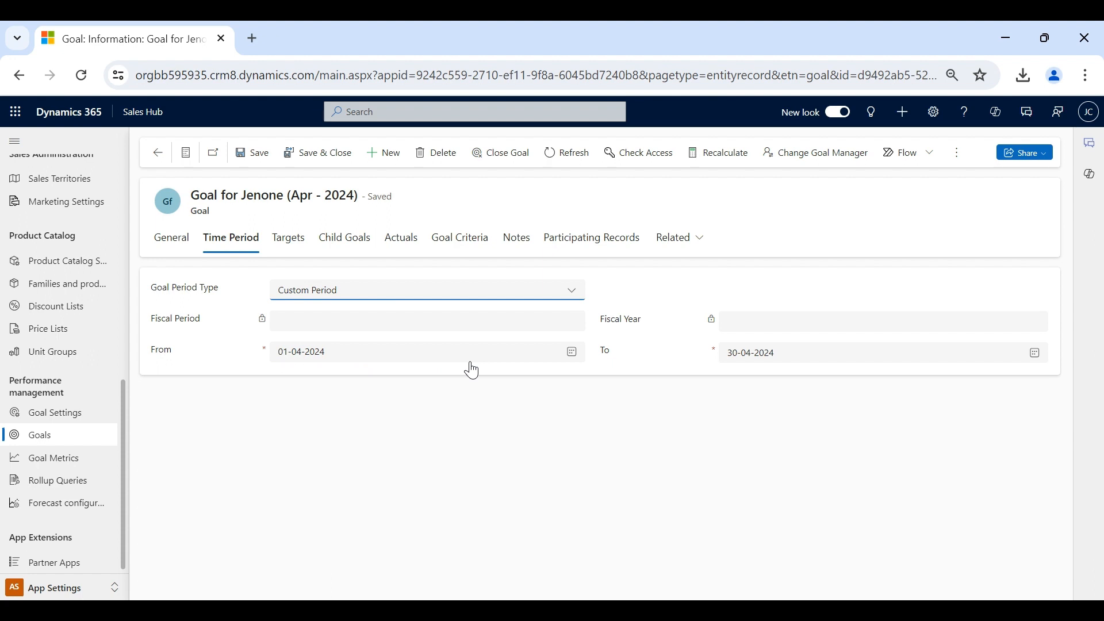
- Try Fiscal Period as the April goal's period type with its quarter options, and save the goal back as Custom Period
left_click(431, 300)
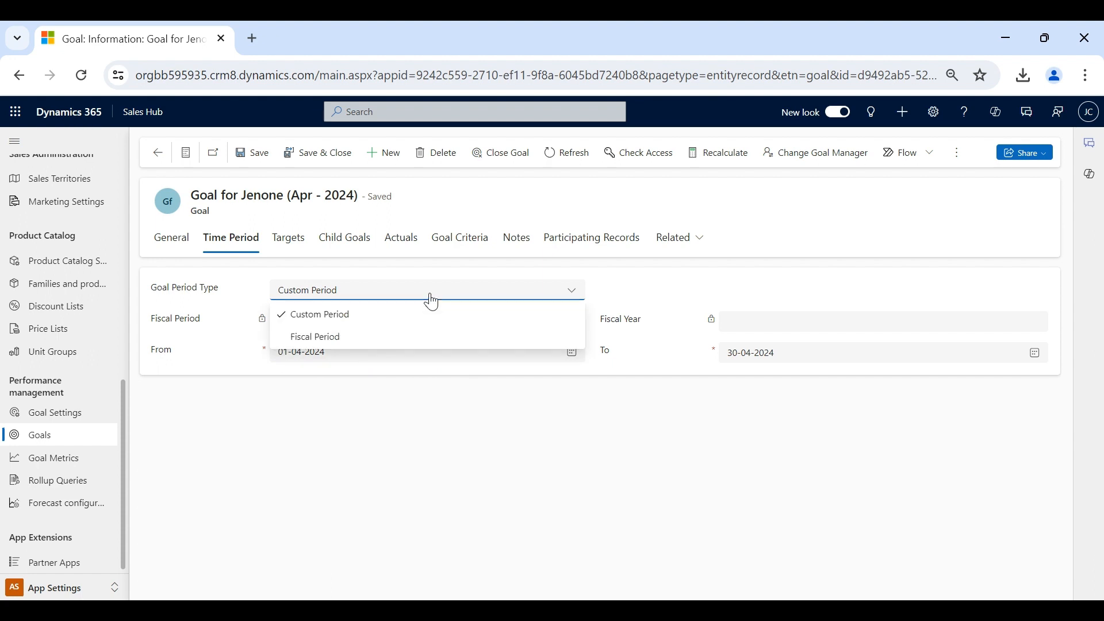
left_click(345, 337)
left_click(335, 327)
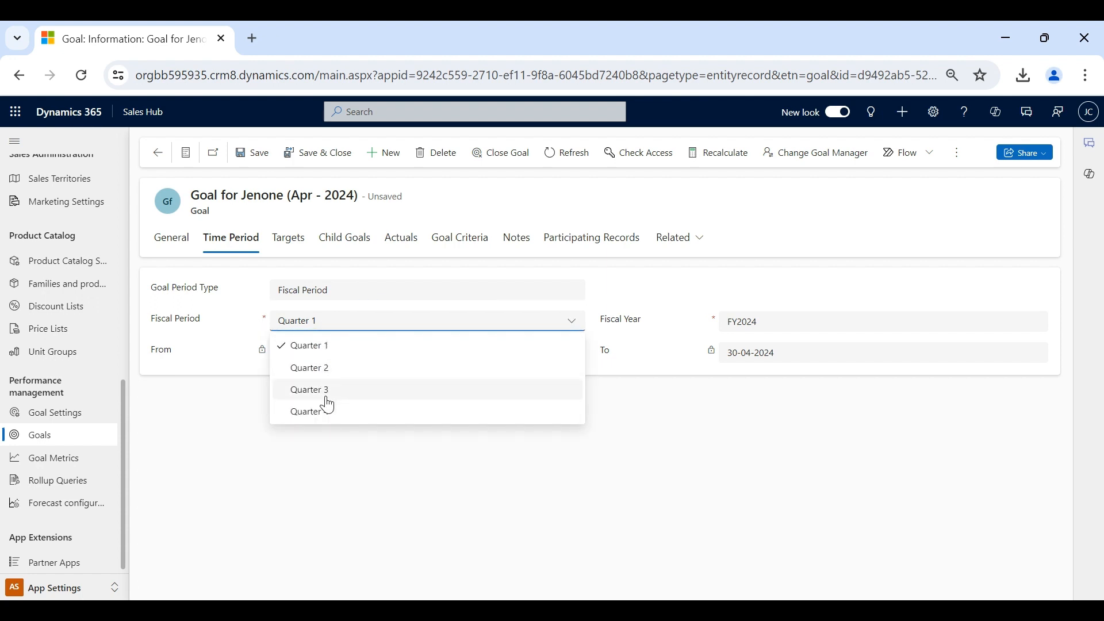
left_click(238, 327)
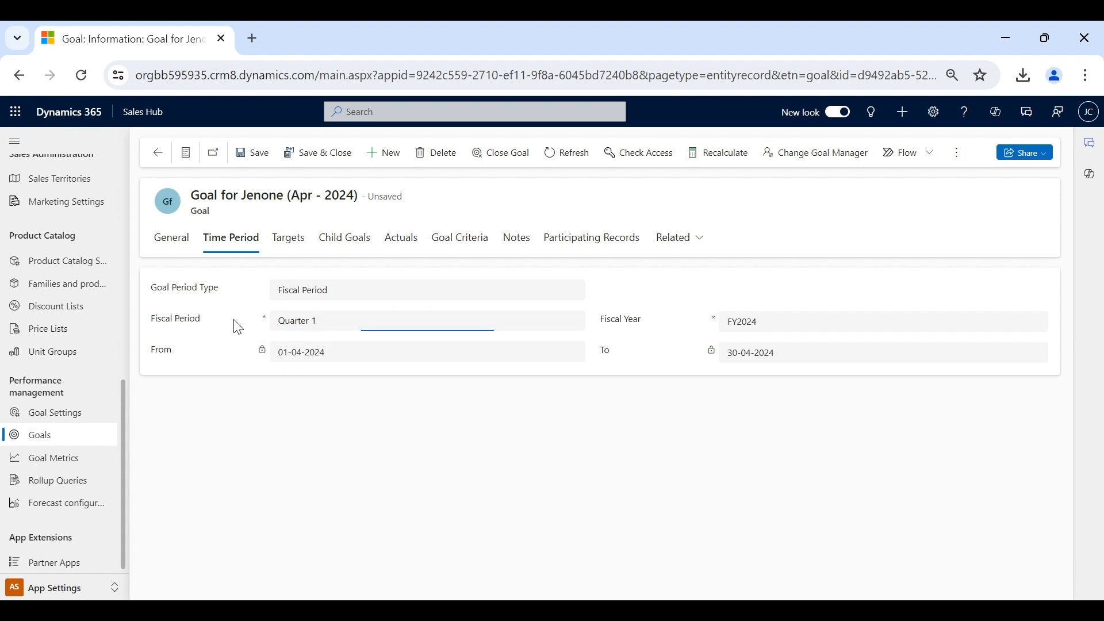
left_click(321, 330)
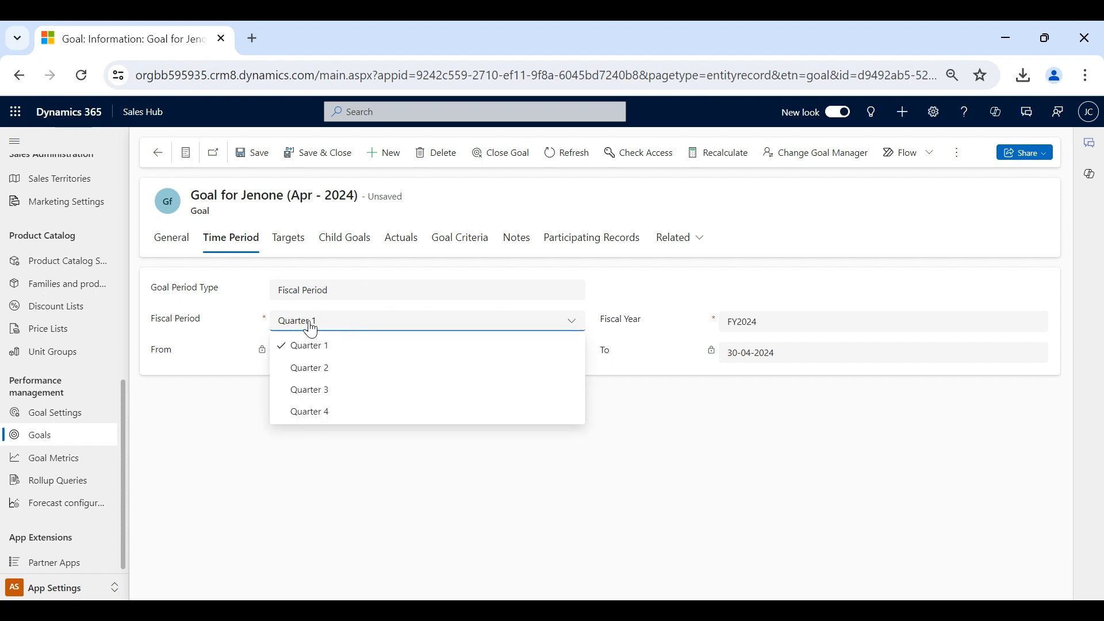
left_click(205, 330)
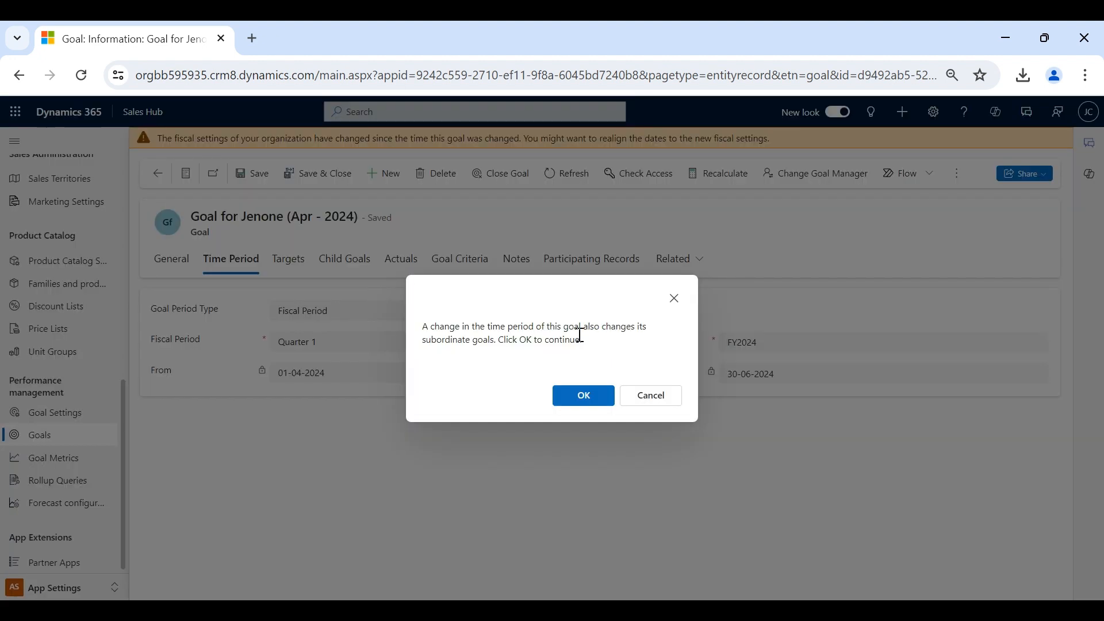
left_click(652, 397)
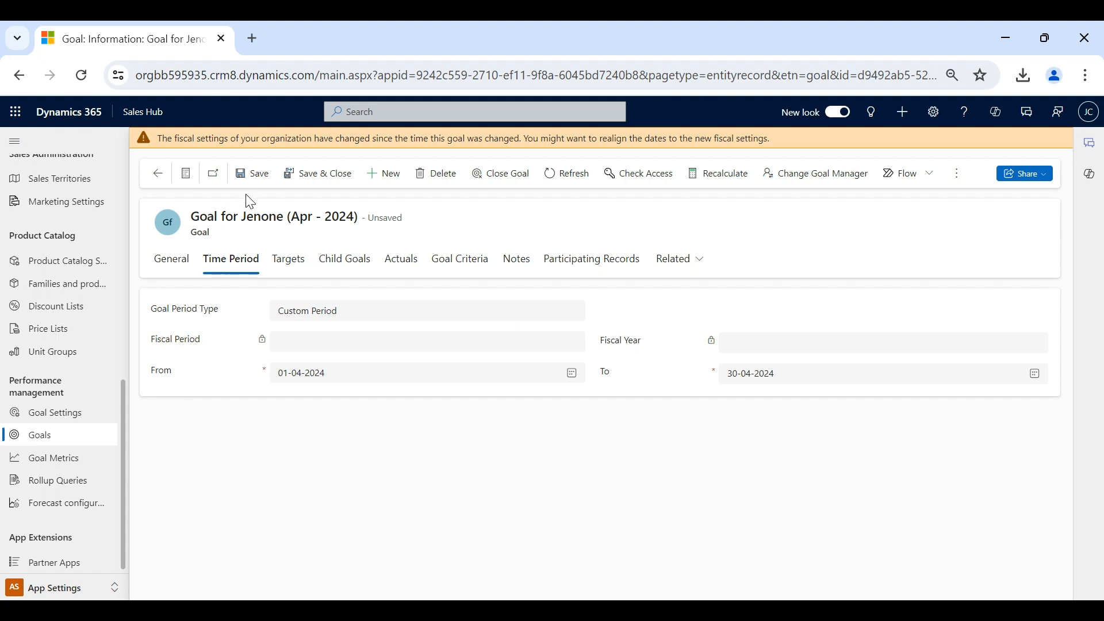
left_click(253, 173)
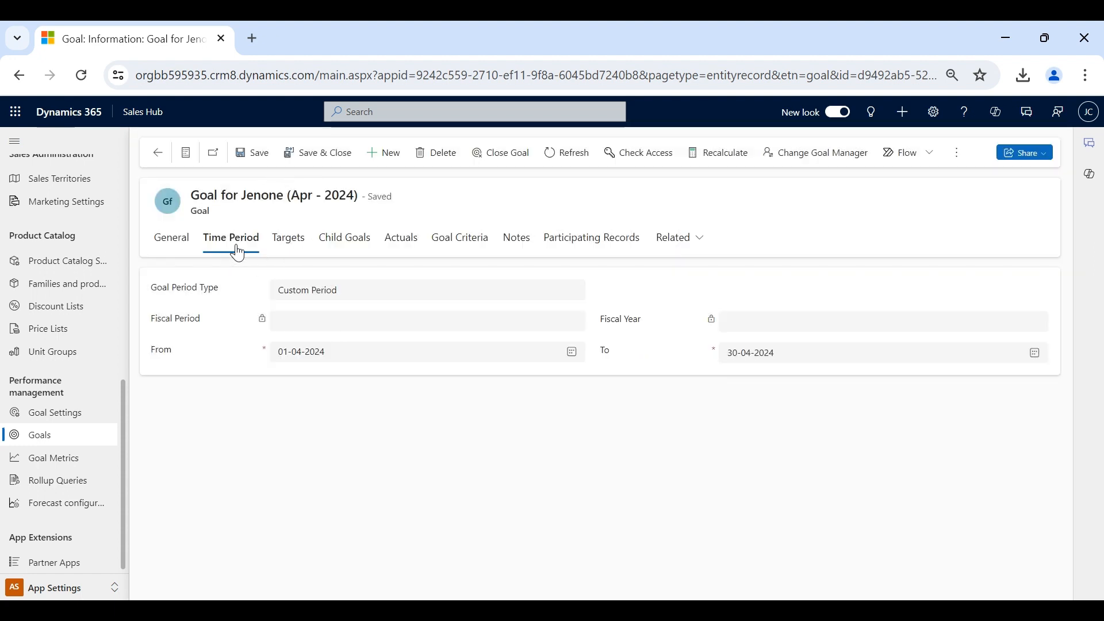
- Examine the April goal's money target and its goal criteria, including the Record Set for Rollup options
left_click(287, 243)
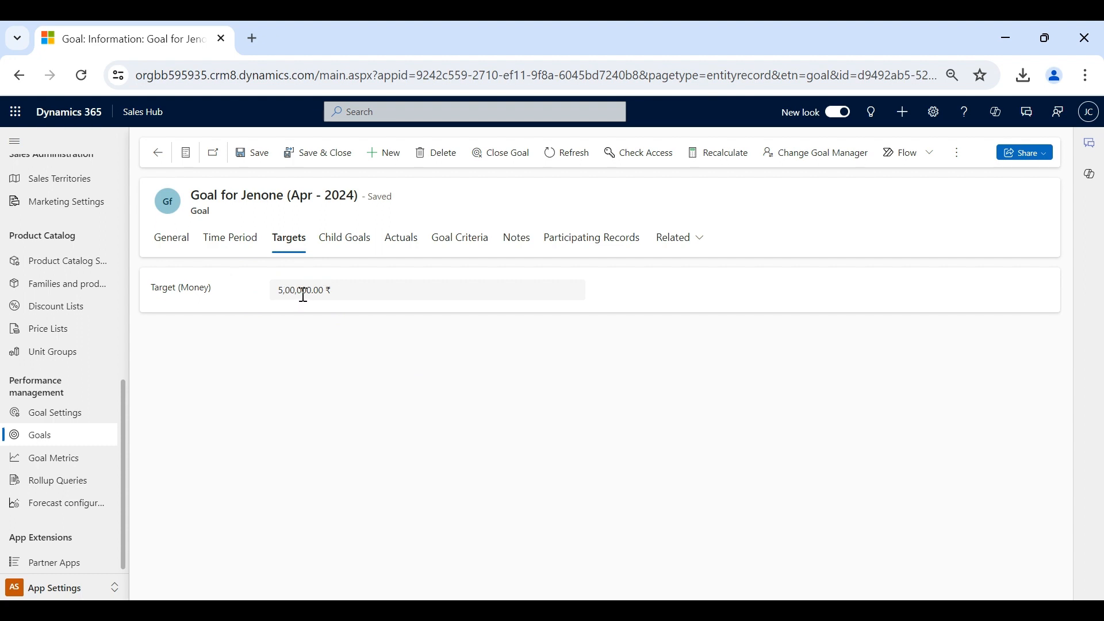
left_click(468, 247)
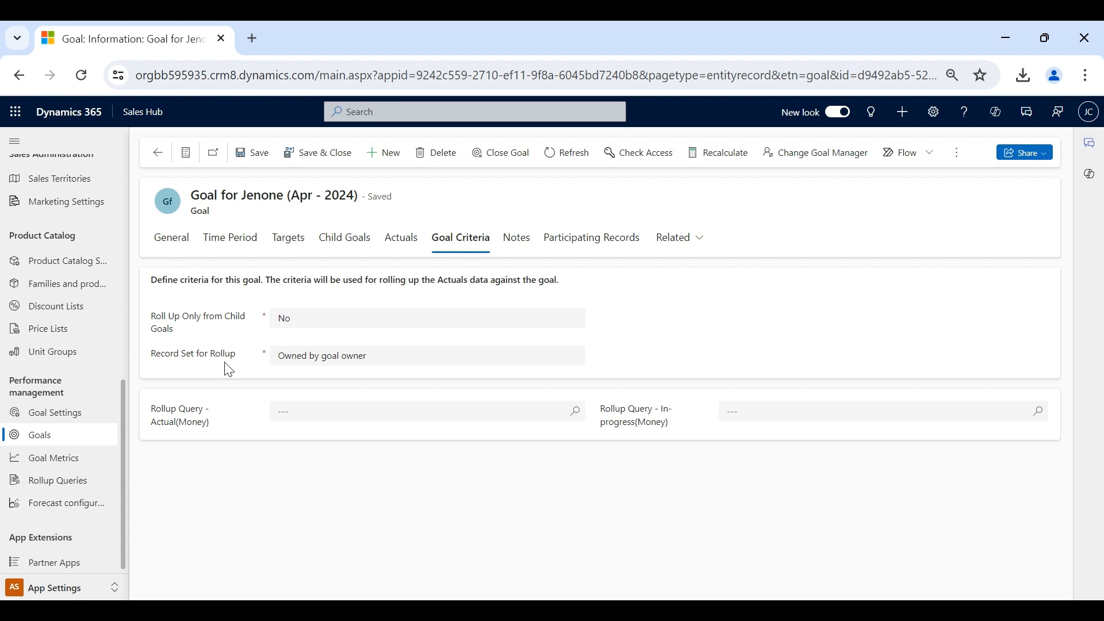
left_click_drag(177, 331, 150, 309)
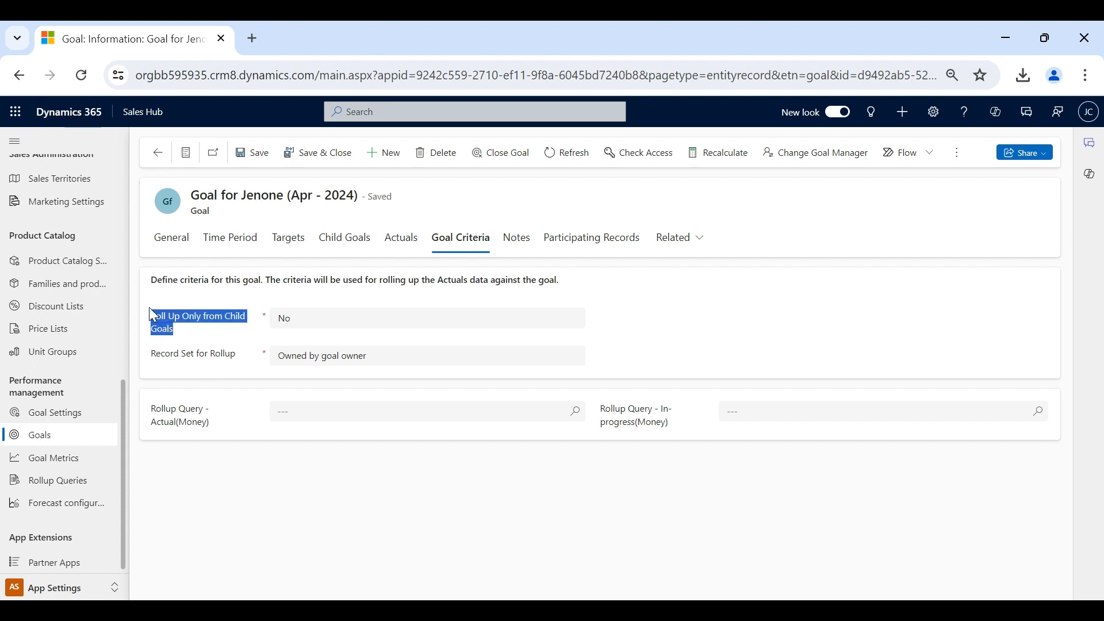
left_click(191, 336)
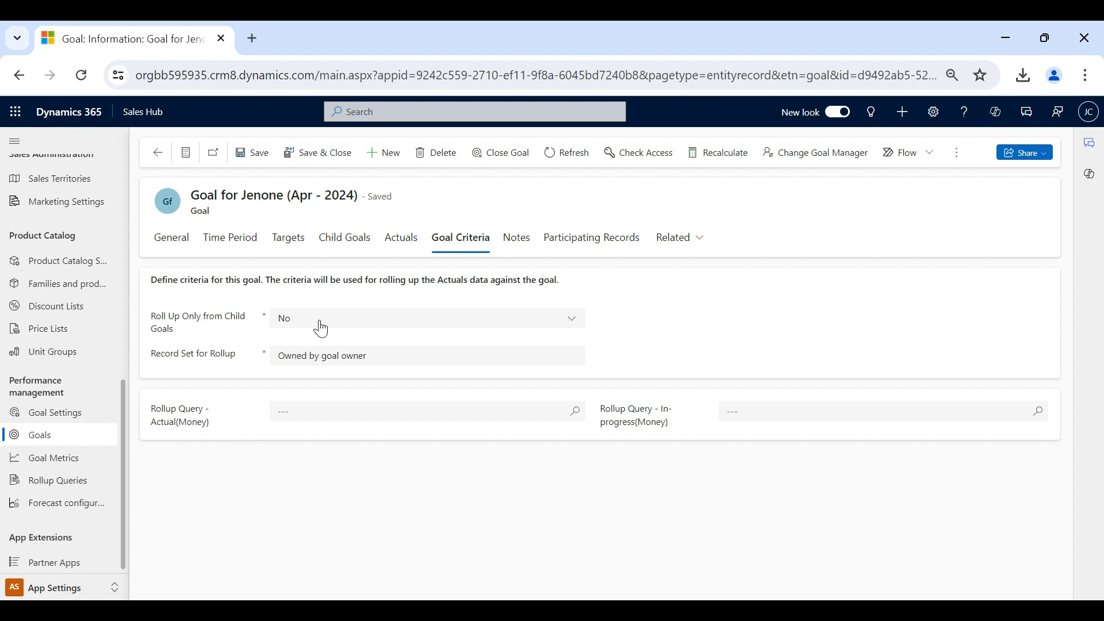
double_click(229, 359)
left_click(321, 361)
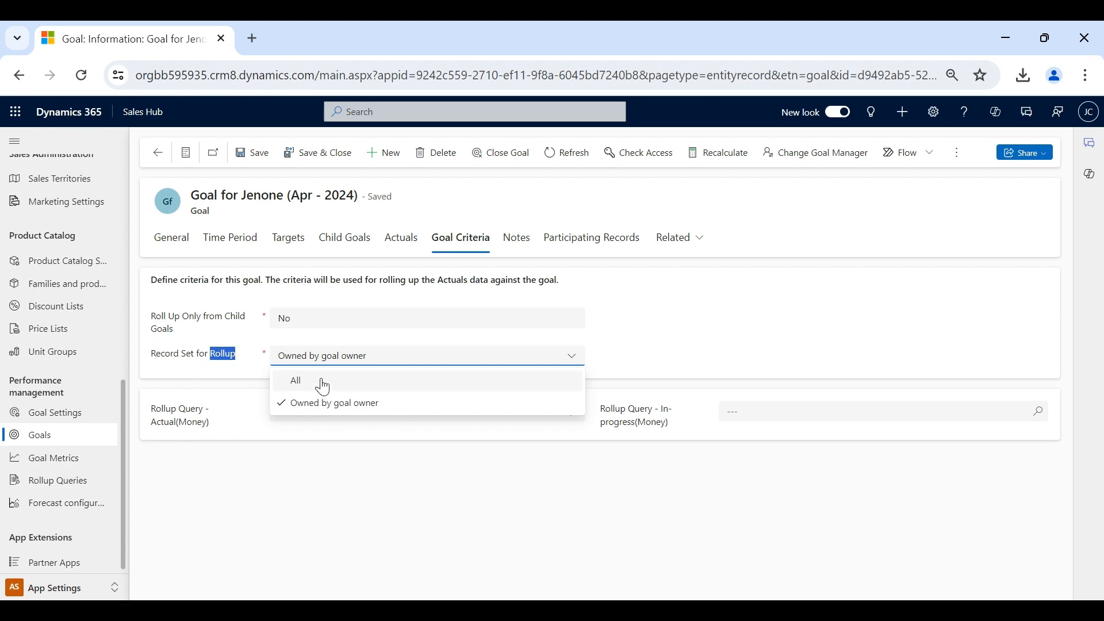
left_click(736, 336)
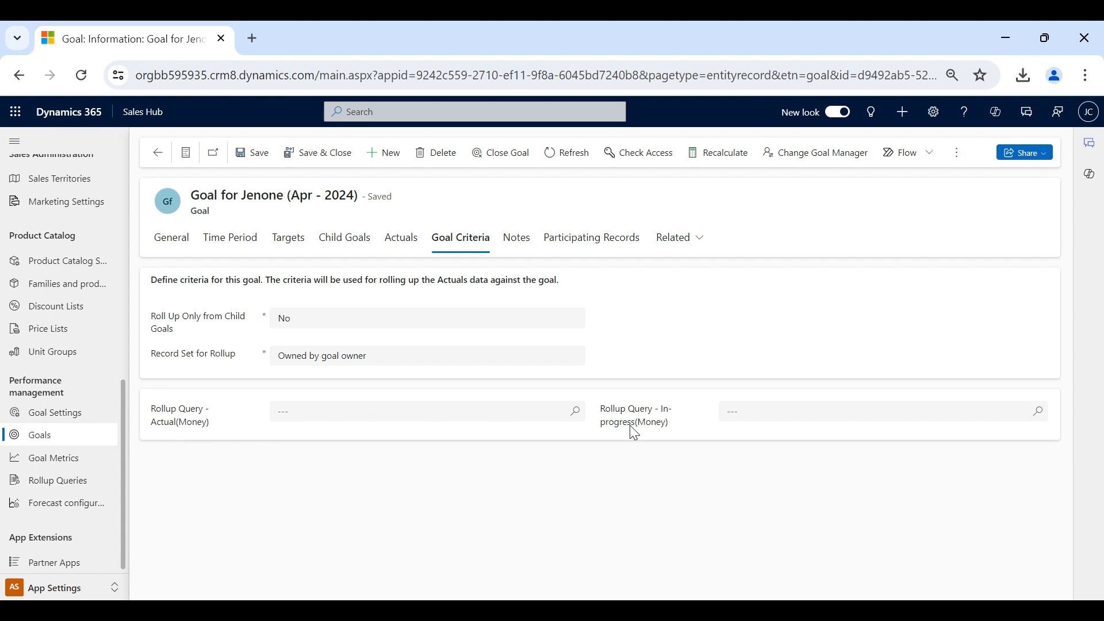
- Open the Revenue metric in a separate browser tab and compare its rollup fields with the April goal's rollup query fields
left_click(172, 238)
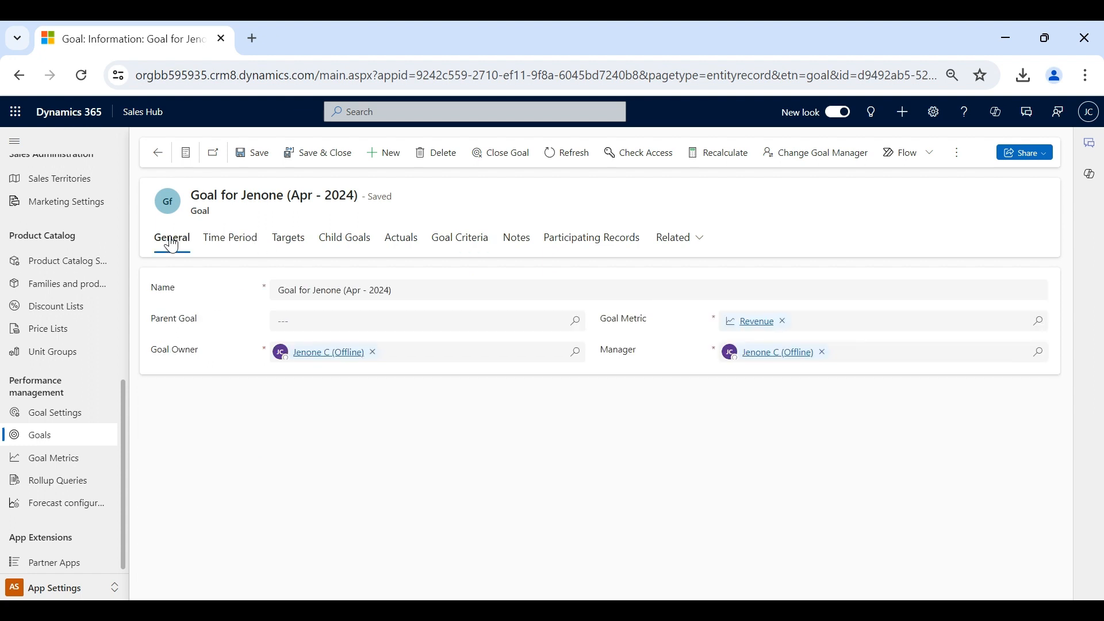
left_click(764, 326, "ctrl")
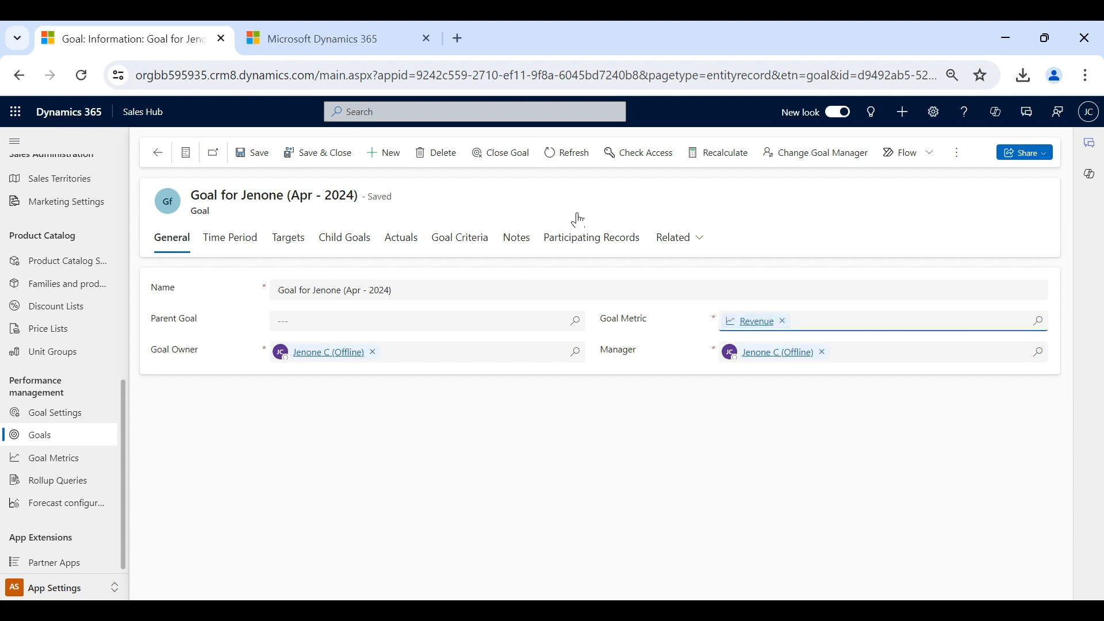
left_click(361, 37)
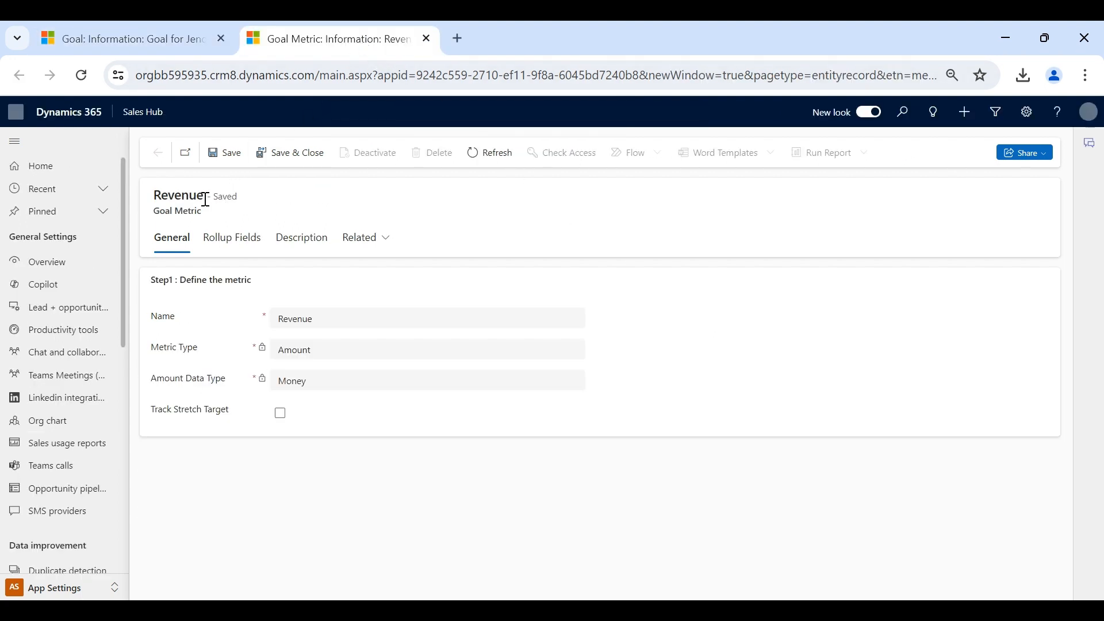
left_click(244, 242)
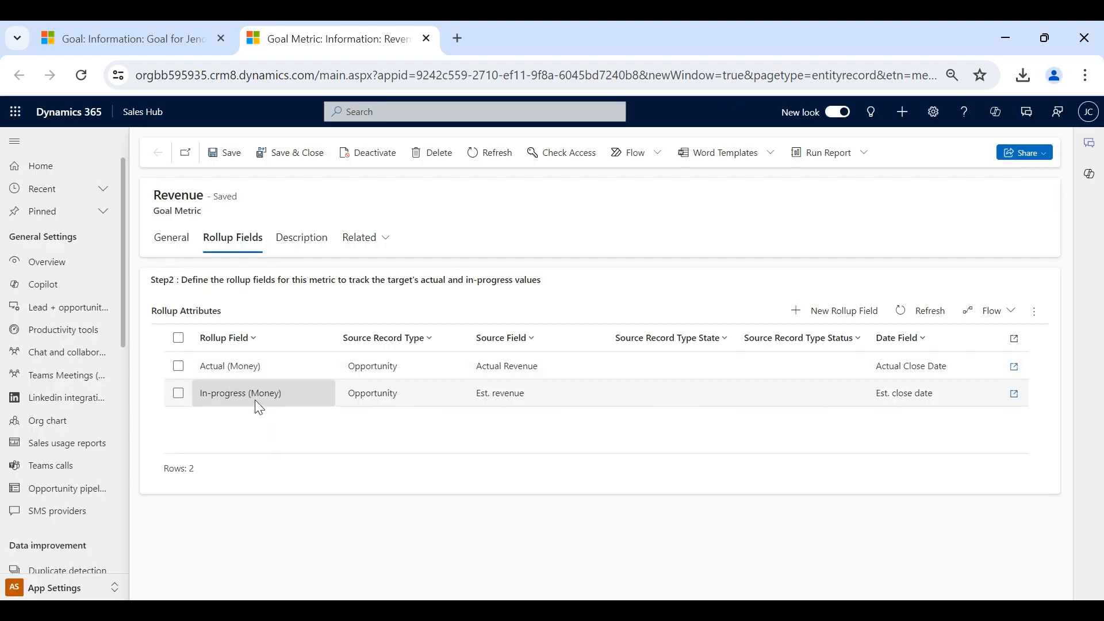
left_click(130, 37)
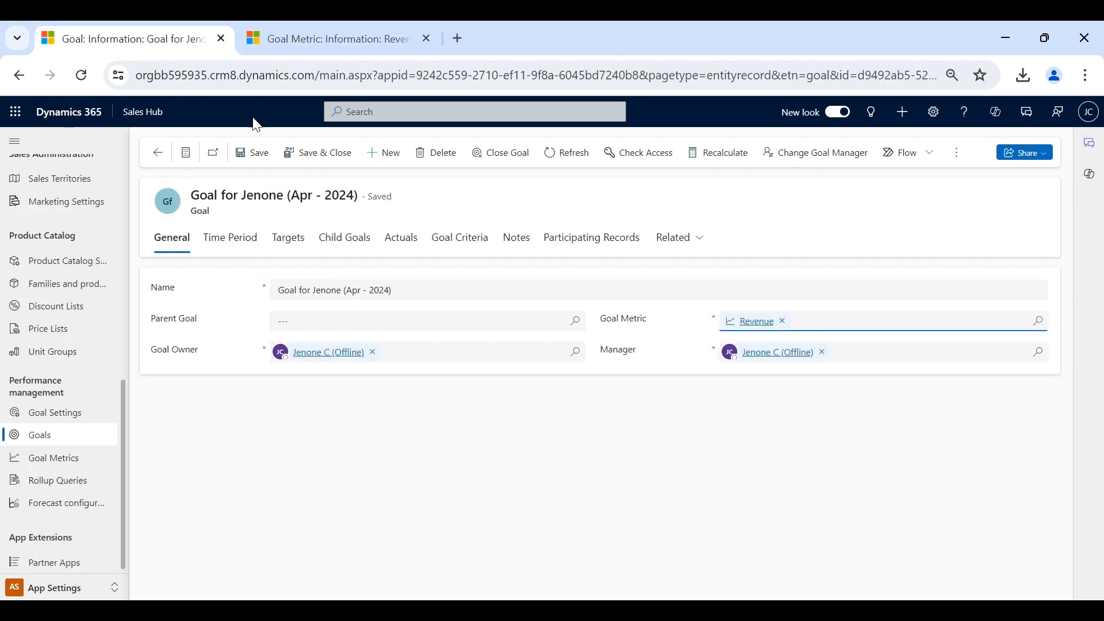
left_click(455, 239)
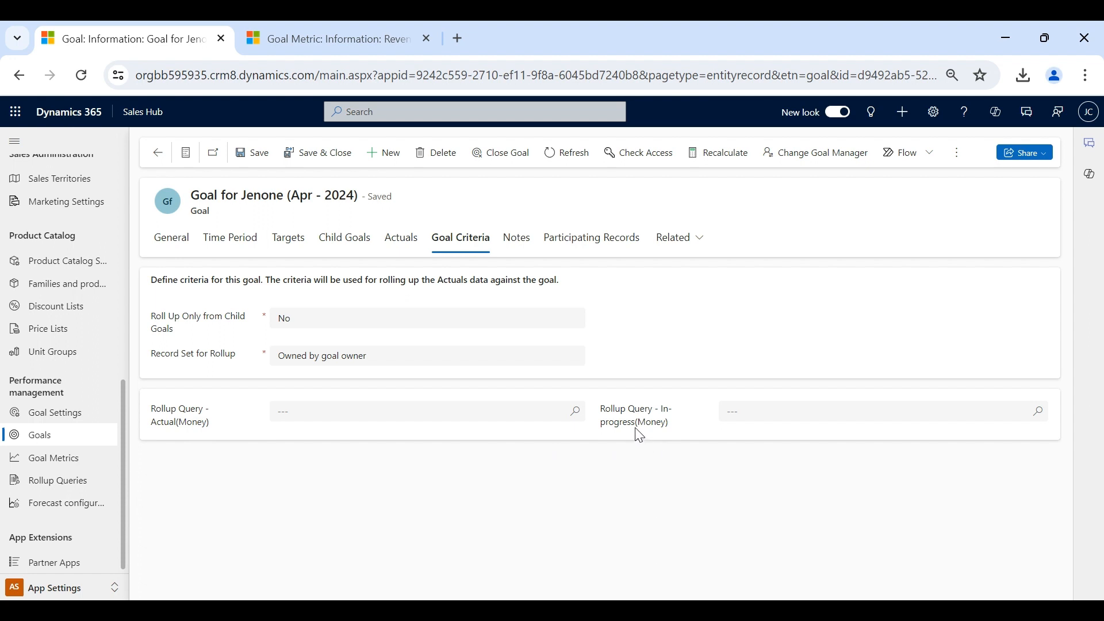
left_click(501, 414)
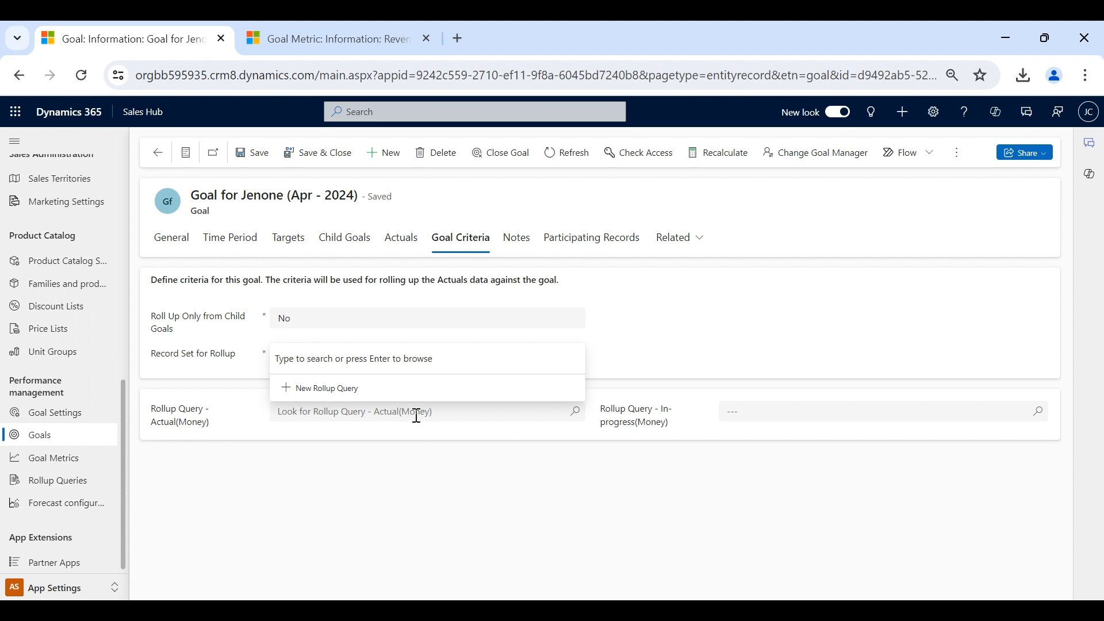
- Clear the April goal's metric to check the effect on its goal criteria, and set the metric back to Revenue
left_click(164, 247)
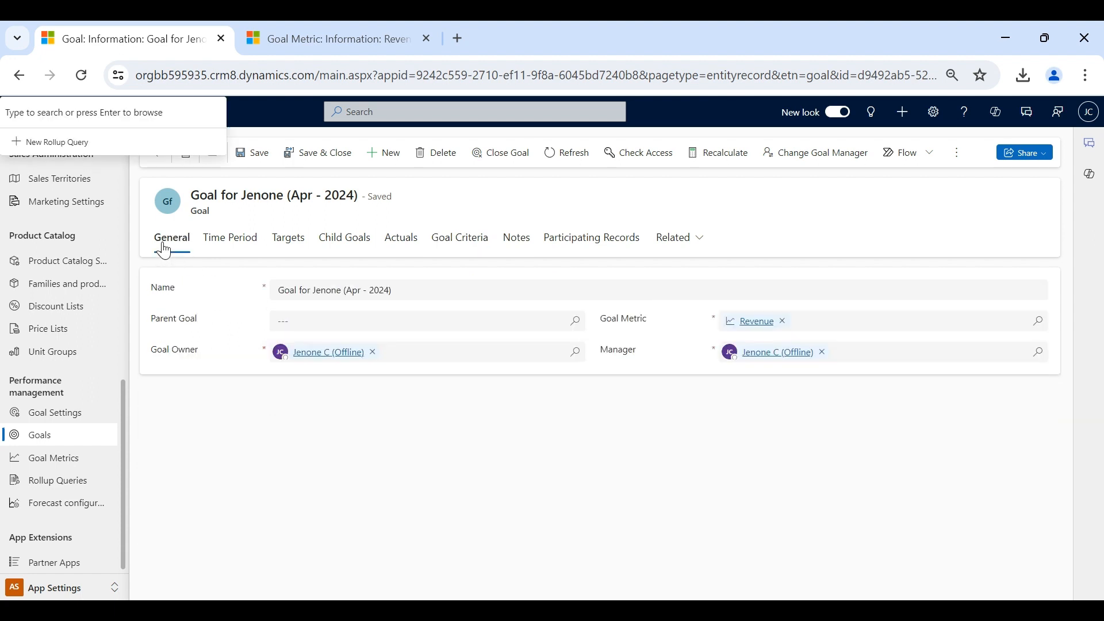
left_click(784, 322)
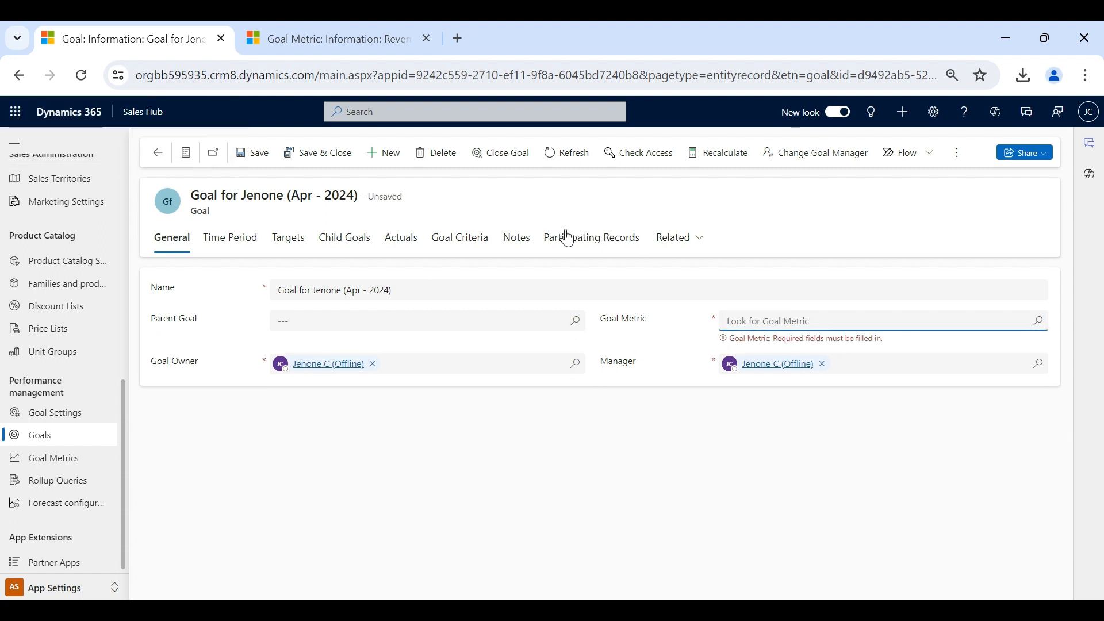
left_click(472, 246)
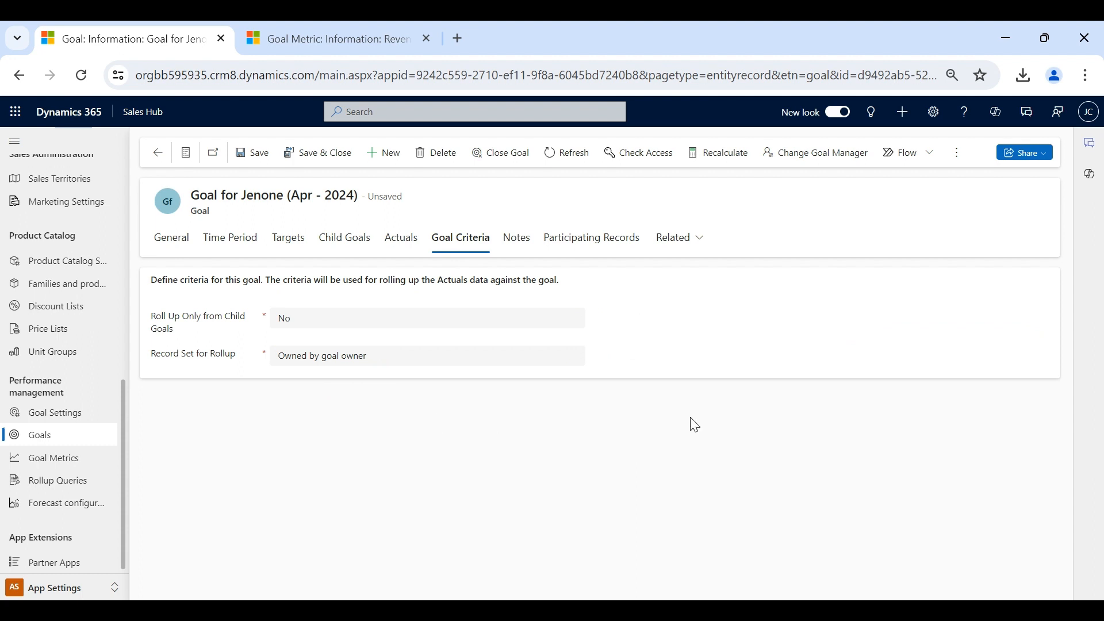
left_click(185, 242)
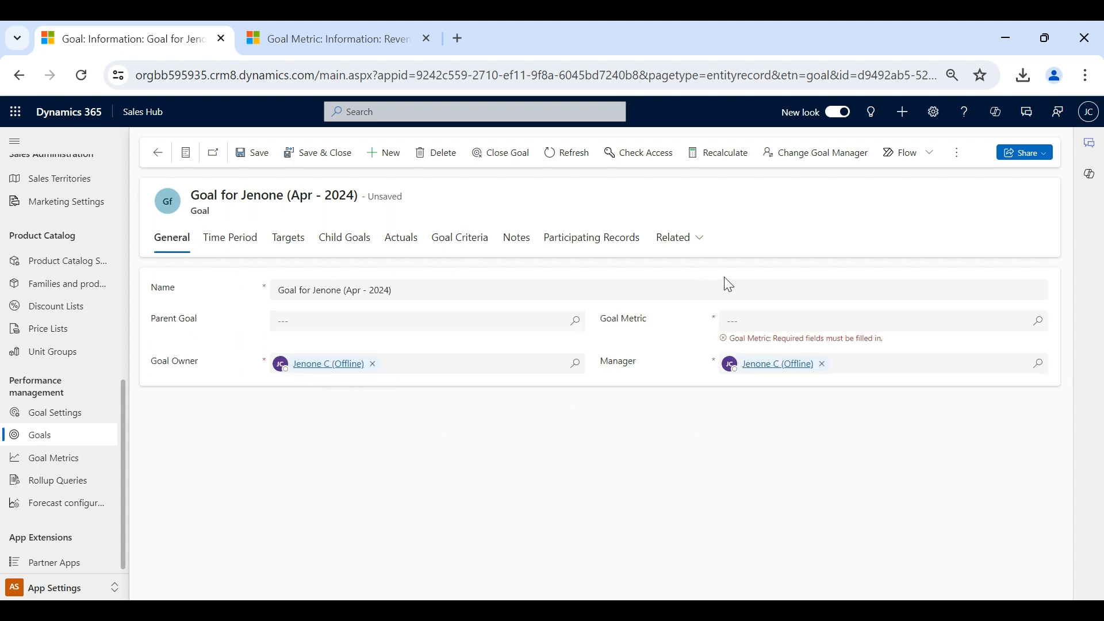
left_click(746, 317)
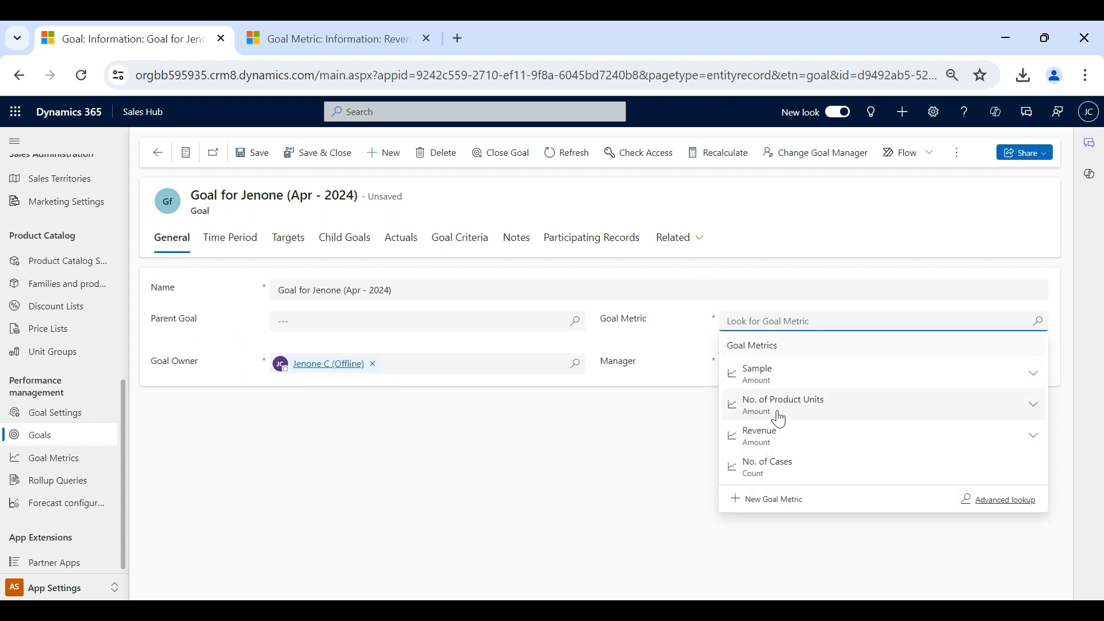
left_click(779, 436)
left_click(484, 252)
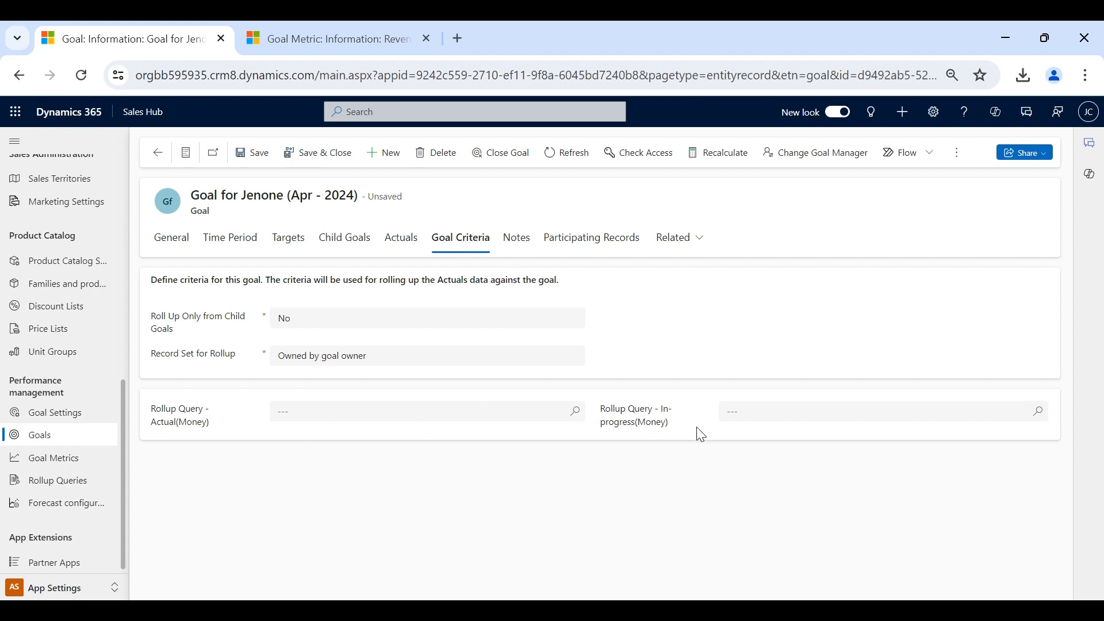
- Save the April goal and open its participating records for the Actual (Money) rollup field
left_click(259, 158)
left_click(583, 252)
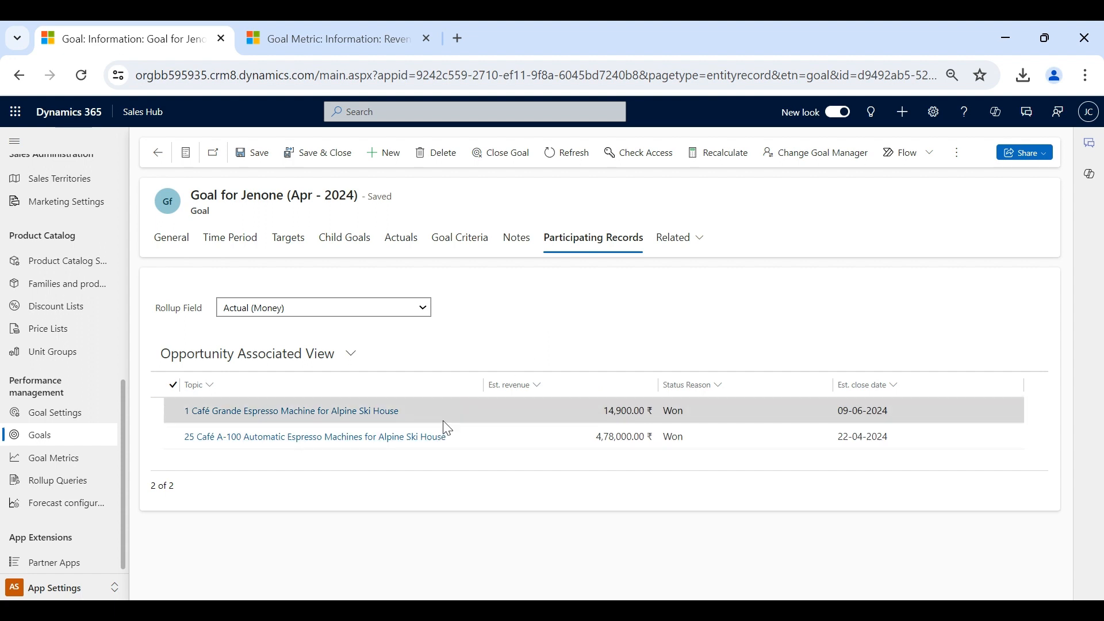
- View the April goal's participating records for the In-progress (Money) rollup field, and recalculate the goal's actuals
left_click(428, 313)
left_click(401, 343)
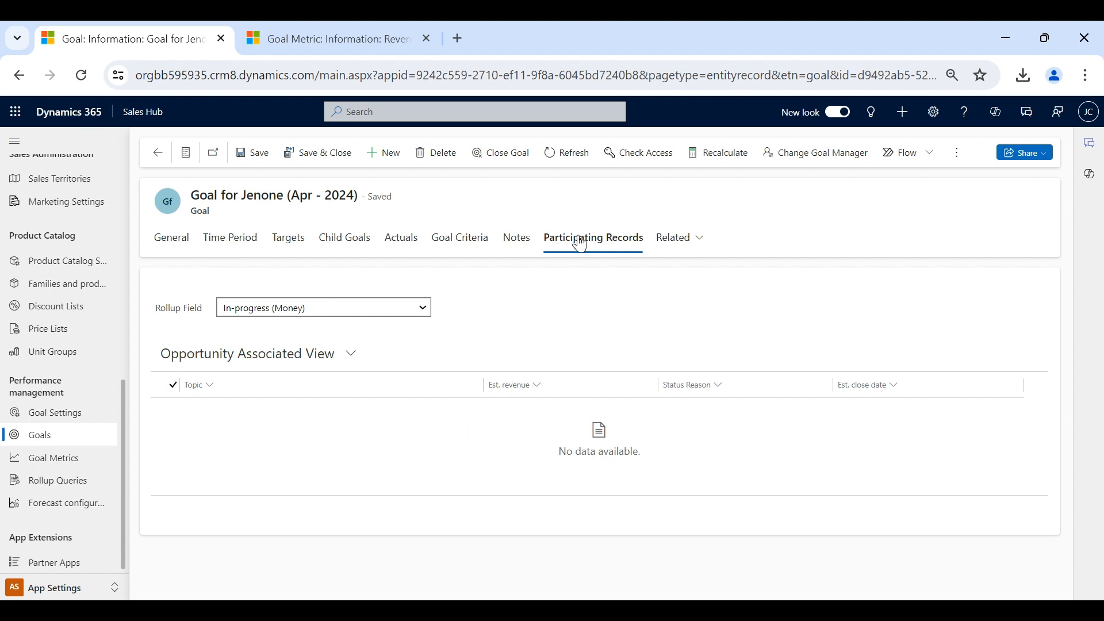
left_click(402, 252)
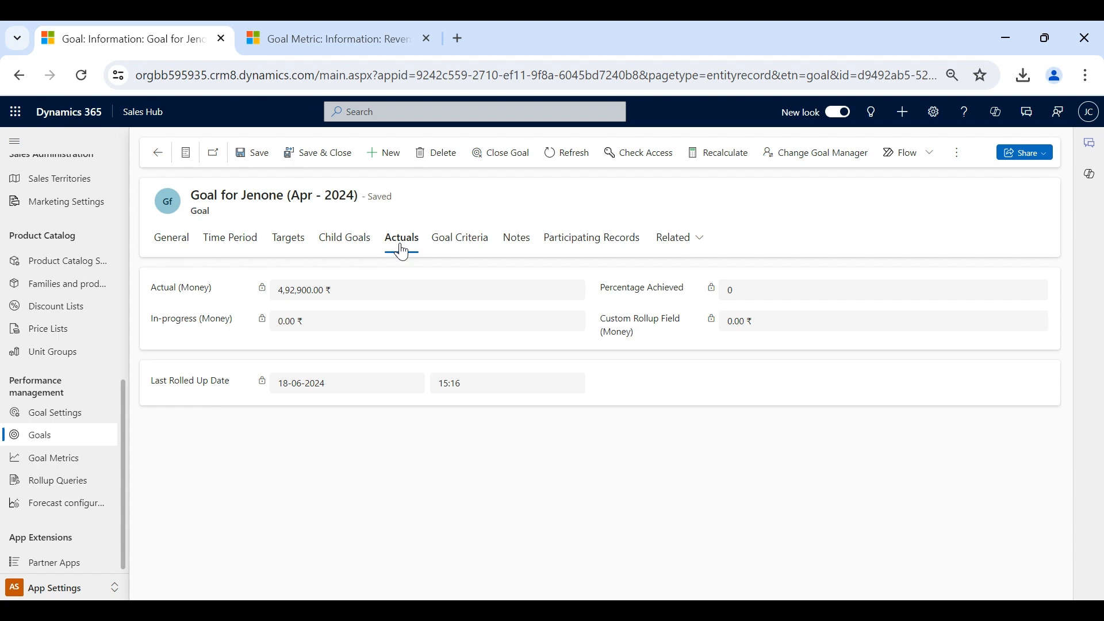
left_click(731, 158)
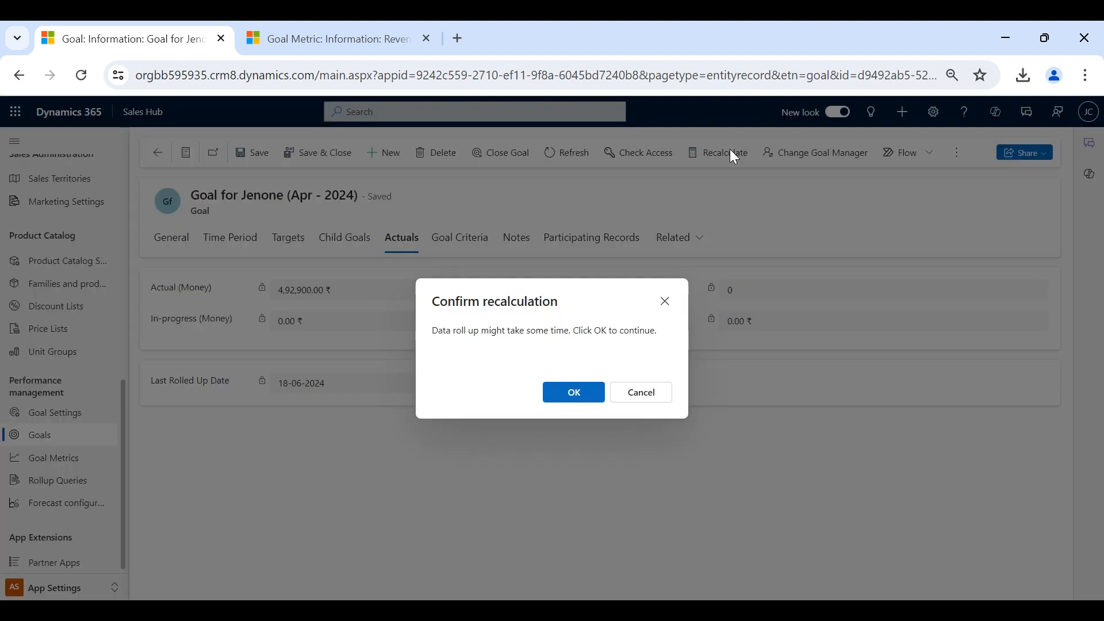
left_click(586, 396)
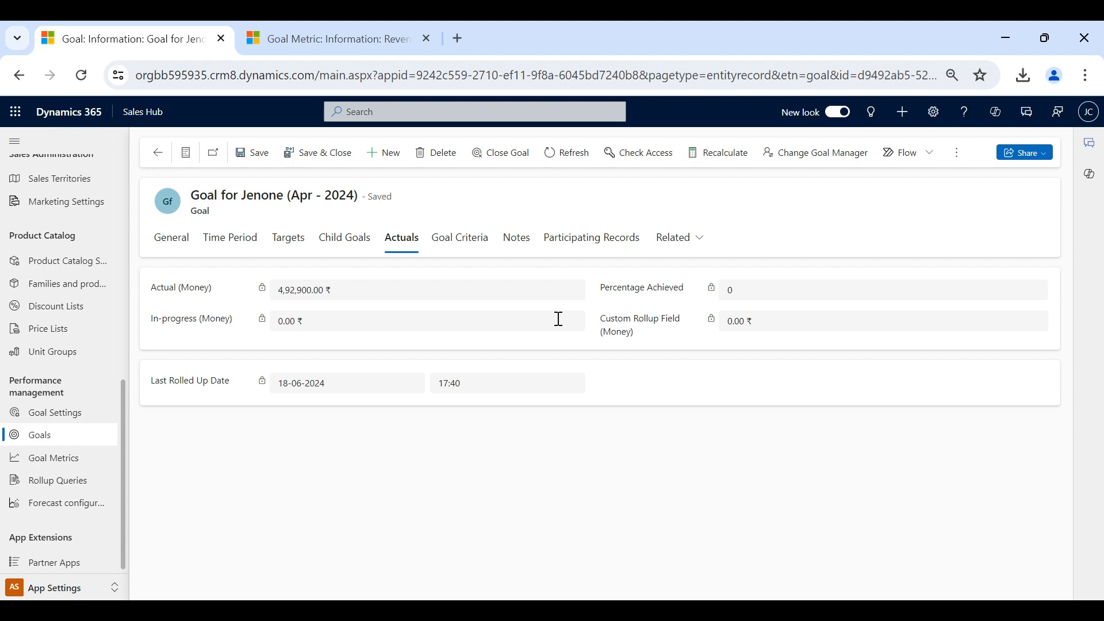
double_click(298, 291)
left_click(290, 321)
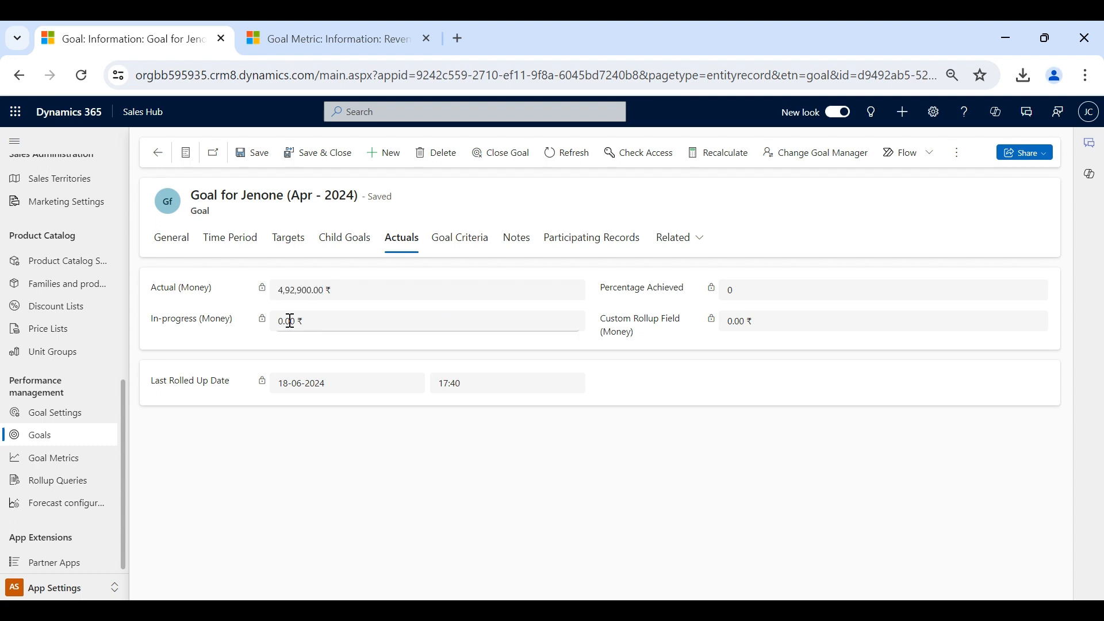
double_click(290, 321)
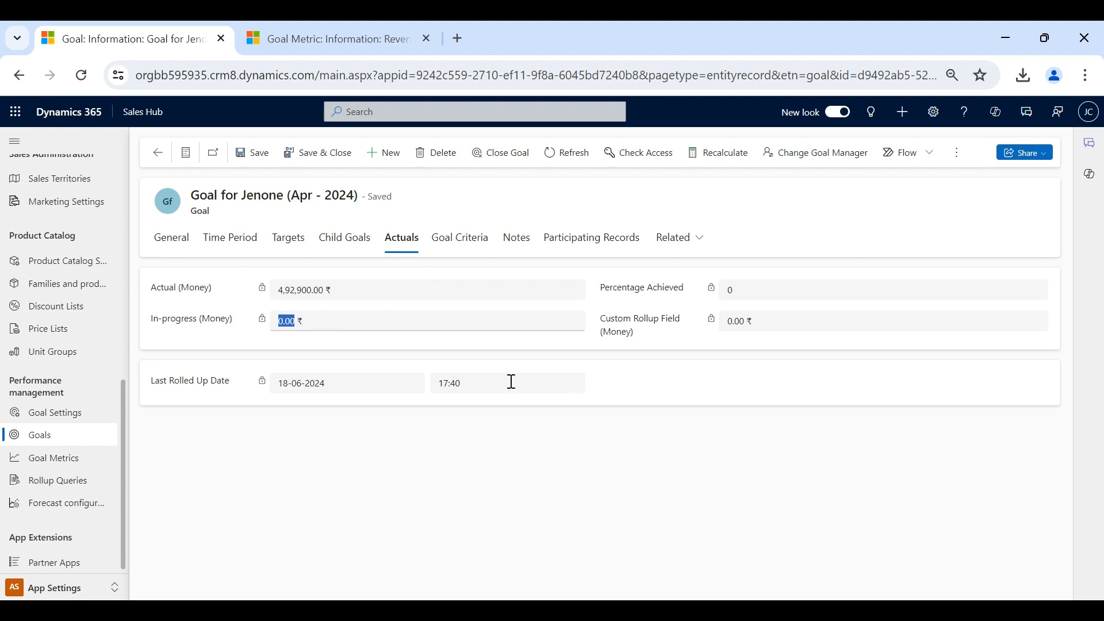
- Show the Goal Progress (Money) chart for the My Goals for This Period list and enlarge it
left_click(154, 154)
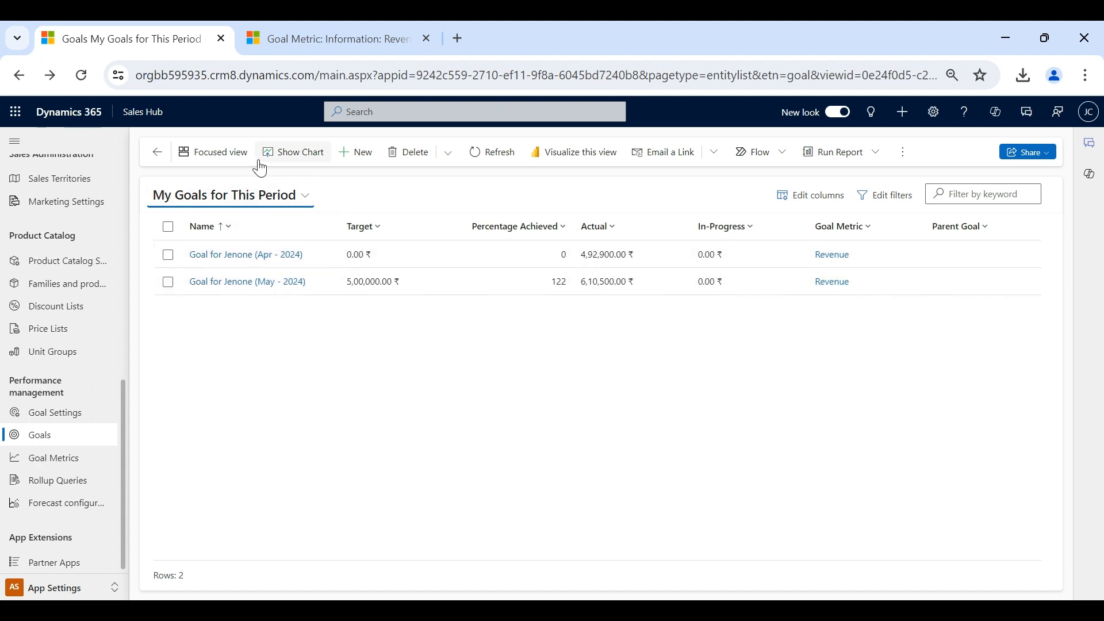
left_click(316, 154)
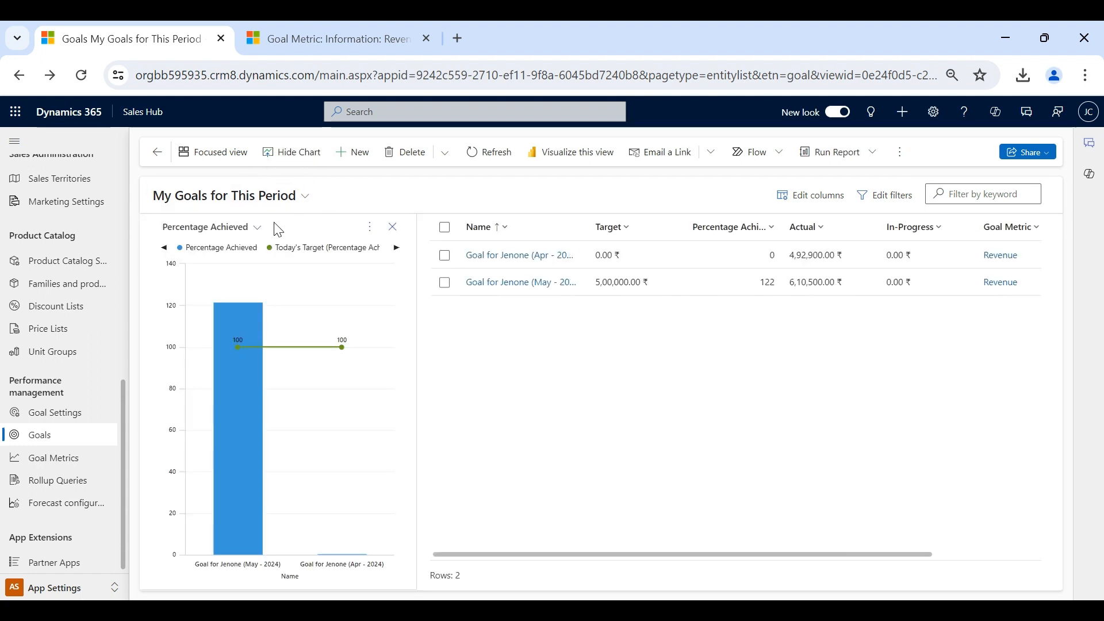
left_click(253, 229)
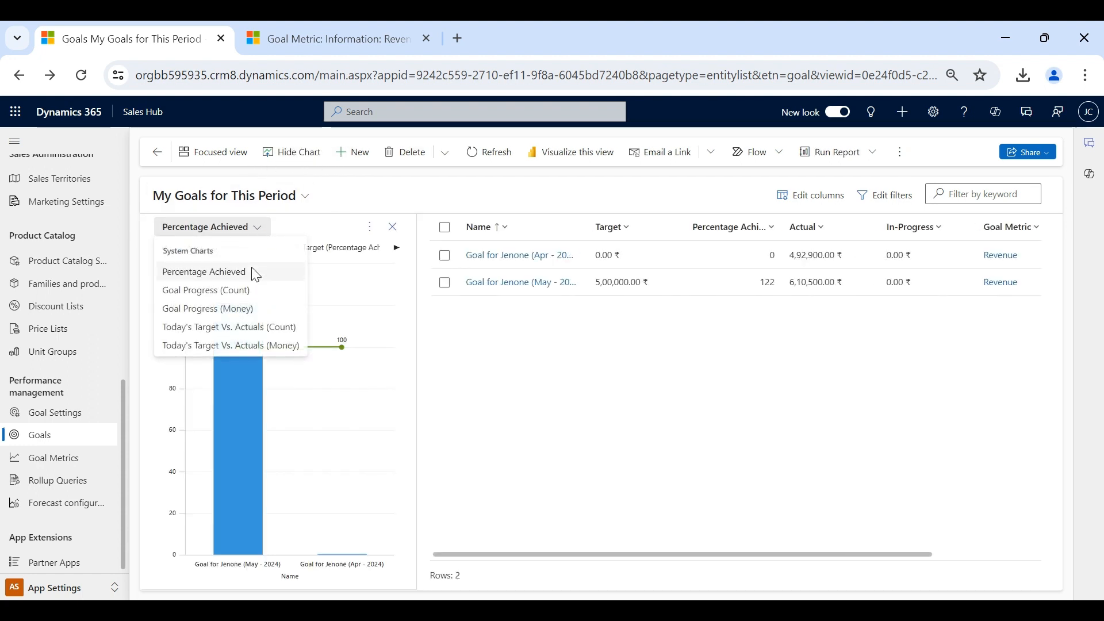
left_click(239, 310)
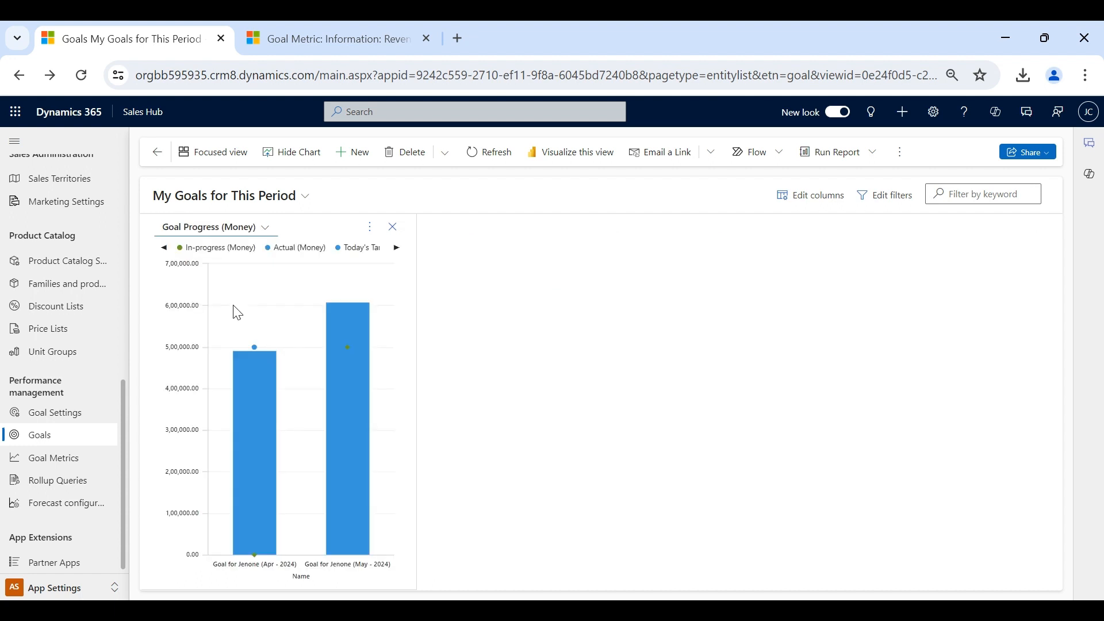
left_click(369, 227)
left_click(397, 252)
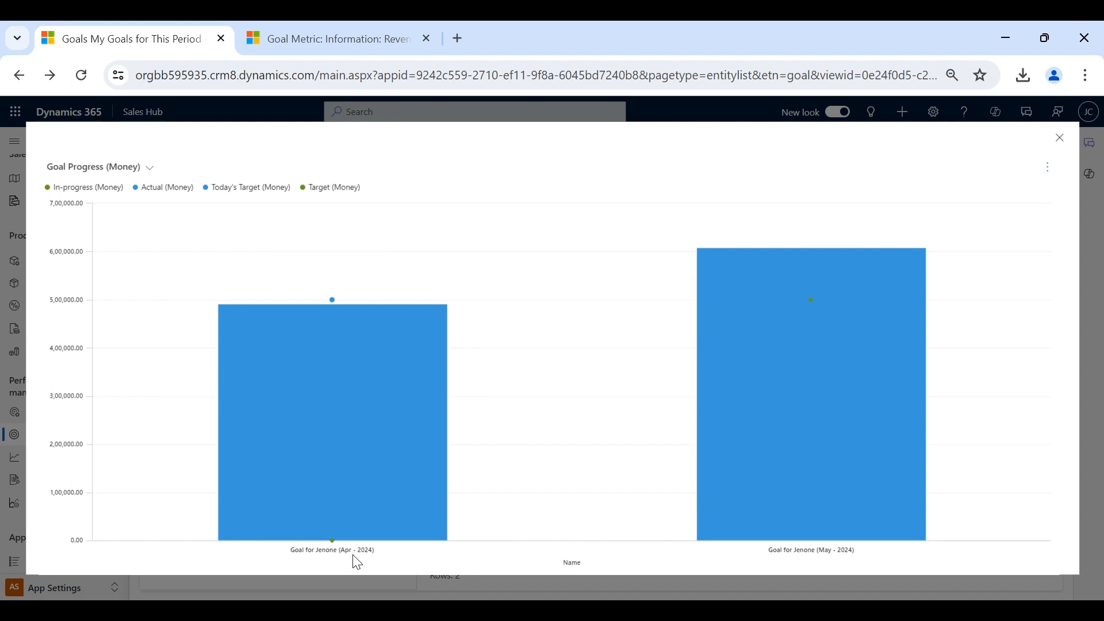
- Compare the actual and target amounts of the April and May goals in the enlarged chart, and close the chart
mouse_move(333, 299)
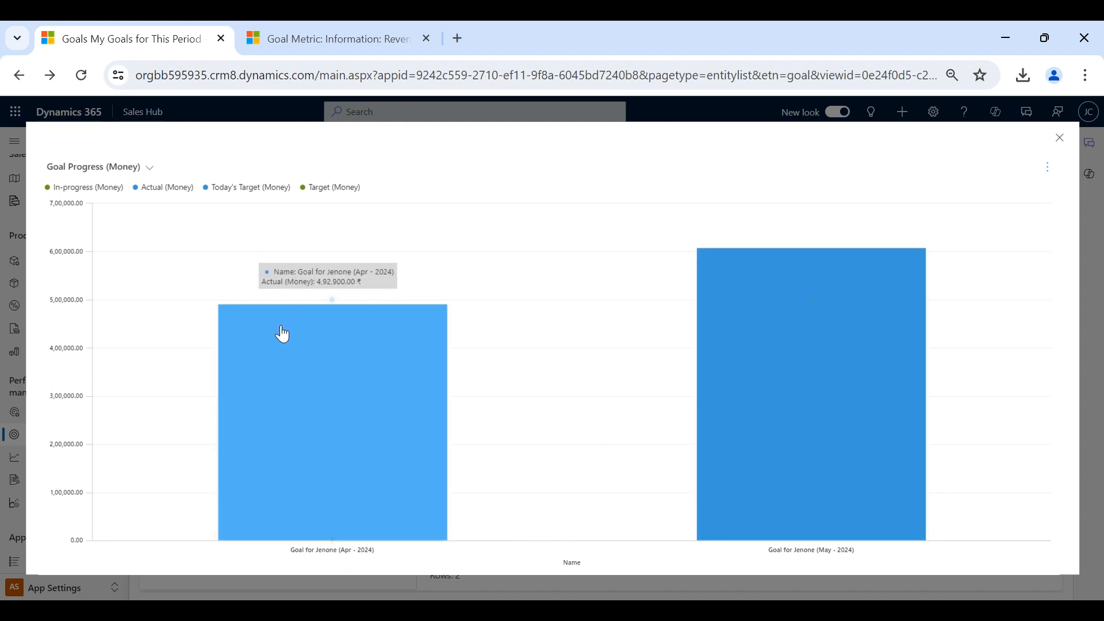
mouse_move(816, 321)
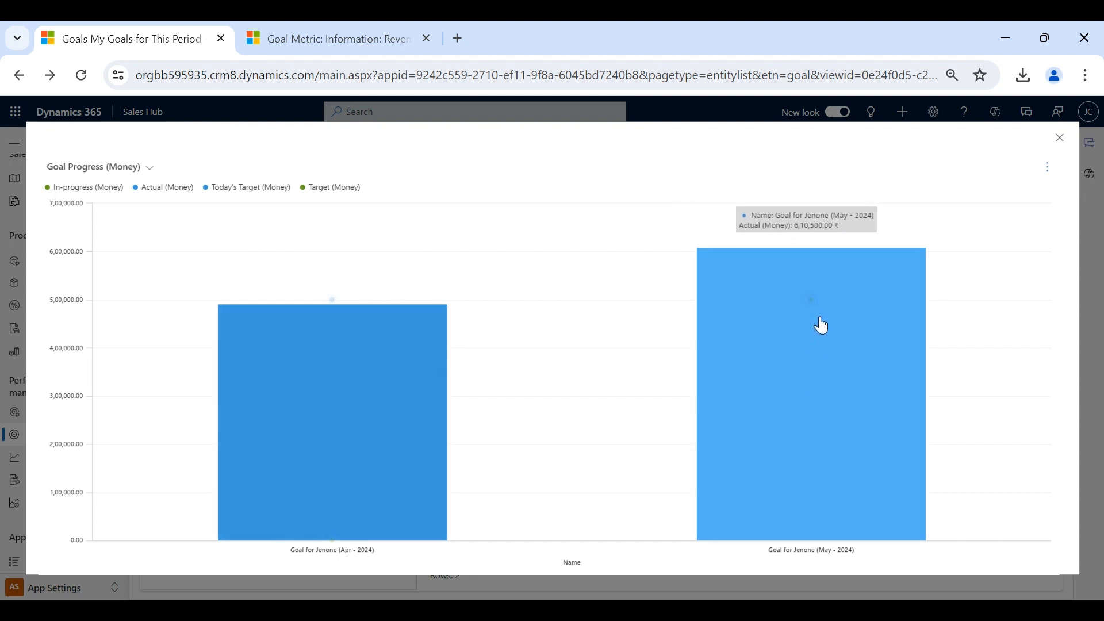
mouse_move(812, 299)
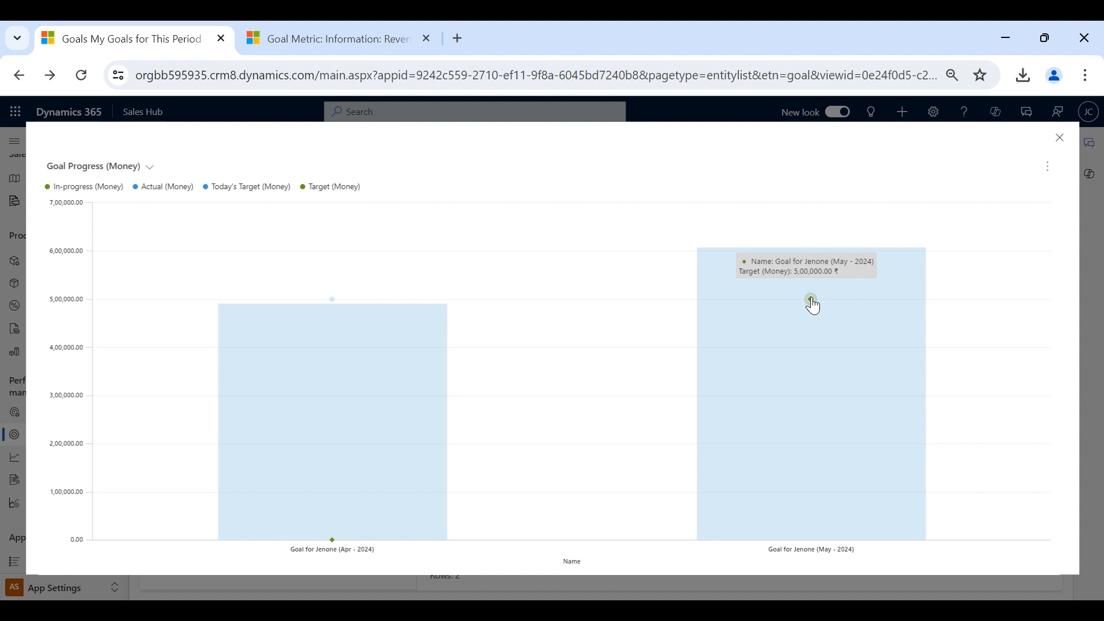
mouse_move(801, 397)
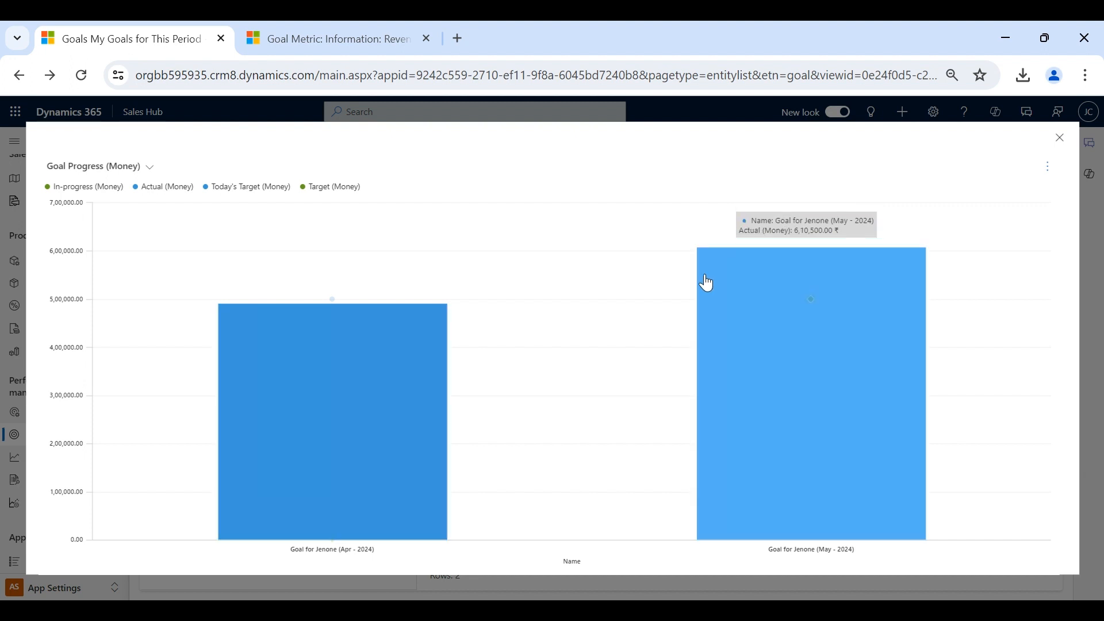
left_click(1061, 138)
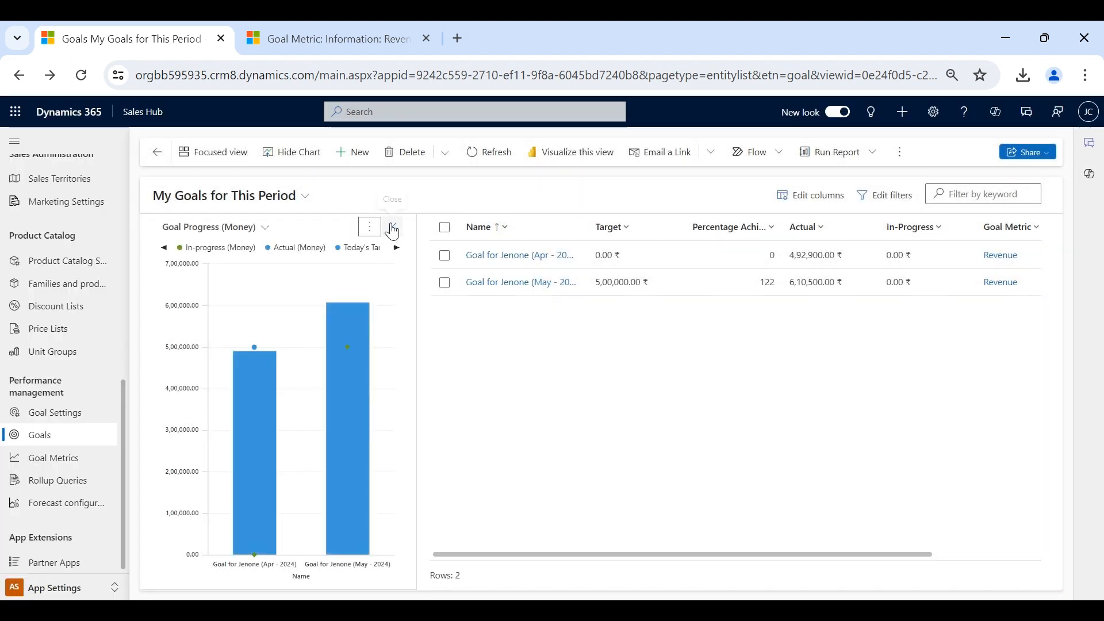
left_click(388, 226)
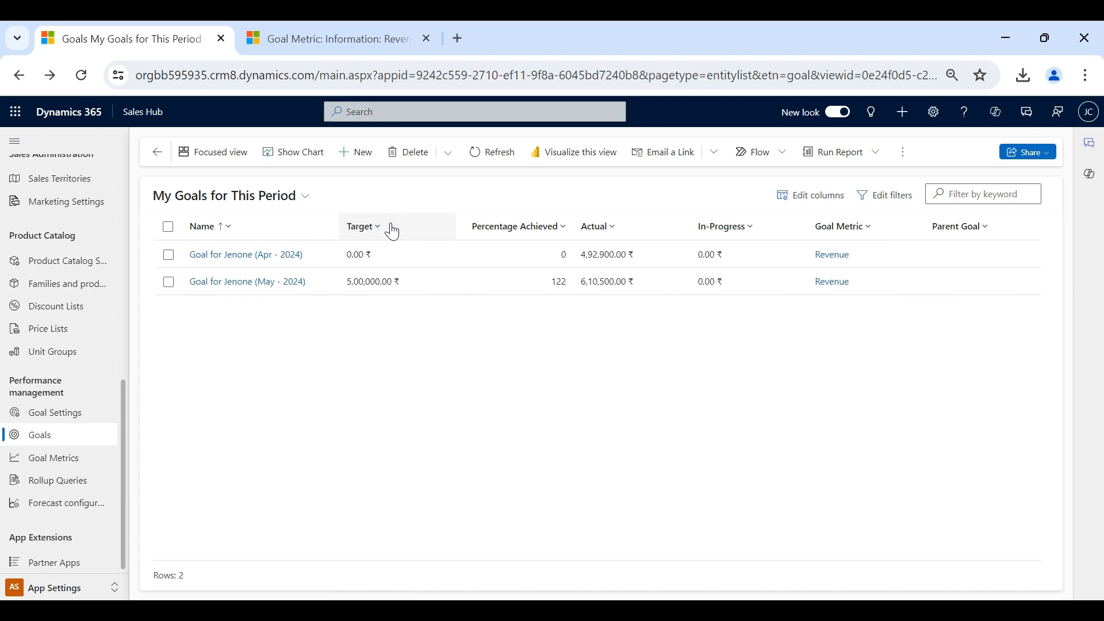
left_click(359, 154)
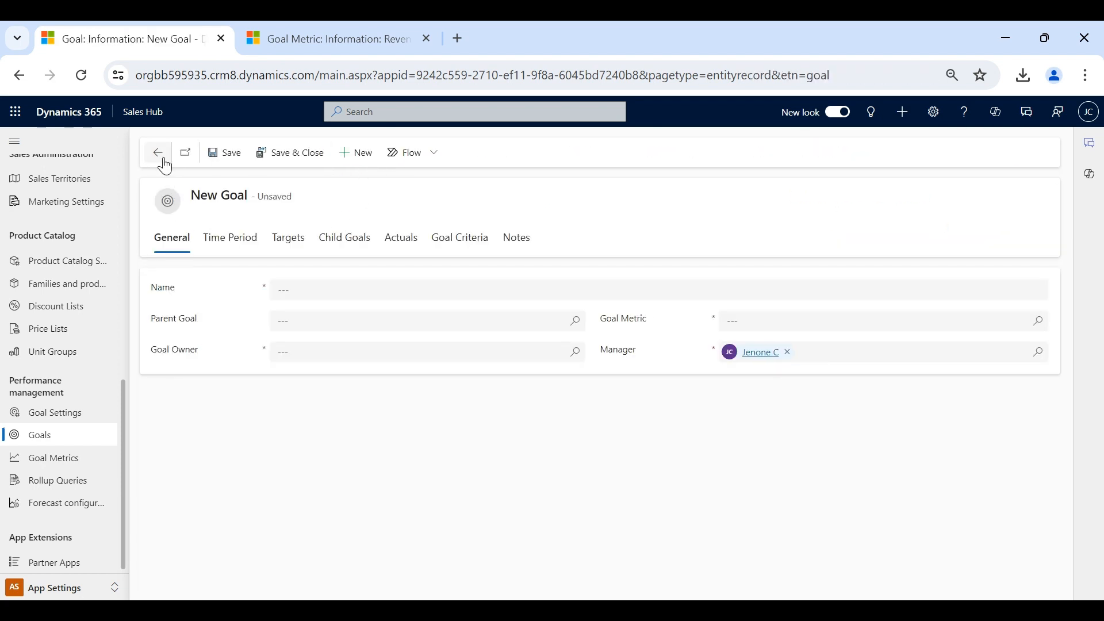
left_click(162, 156)
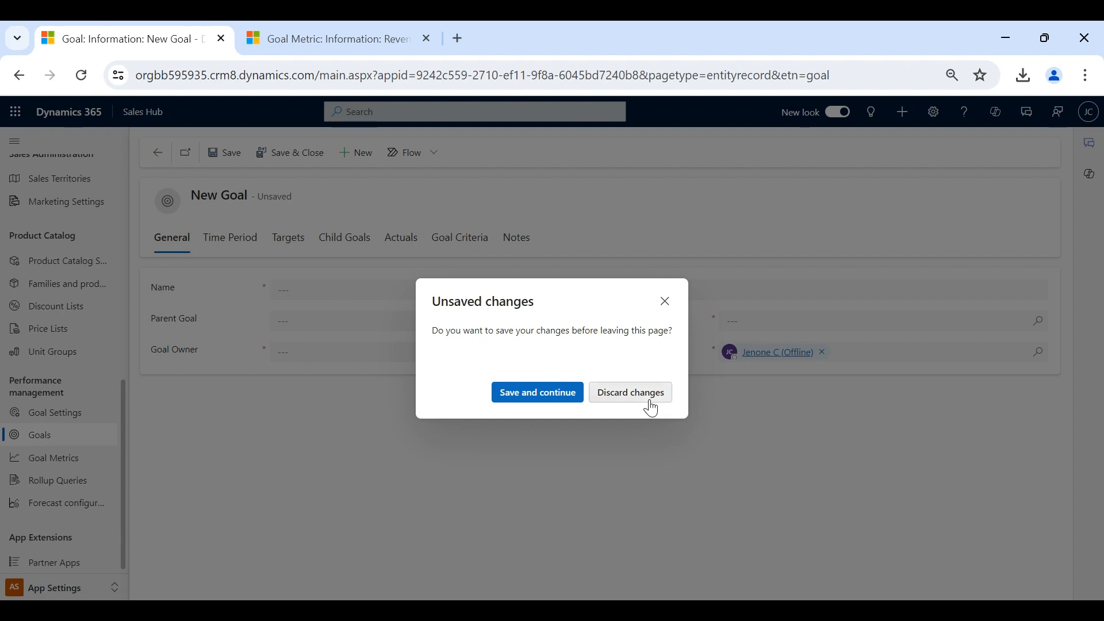
left_click(647, 402)
- Reopen the April goal and review its money target and its actuals
left_click(242, 256)
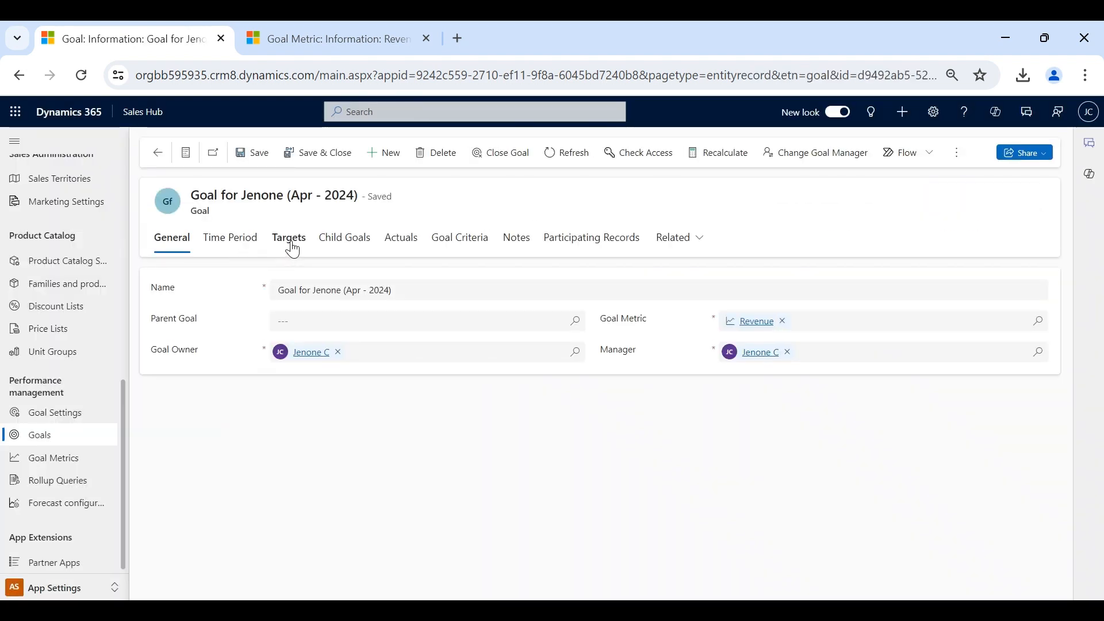
left_click(292, 249)
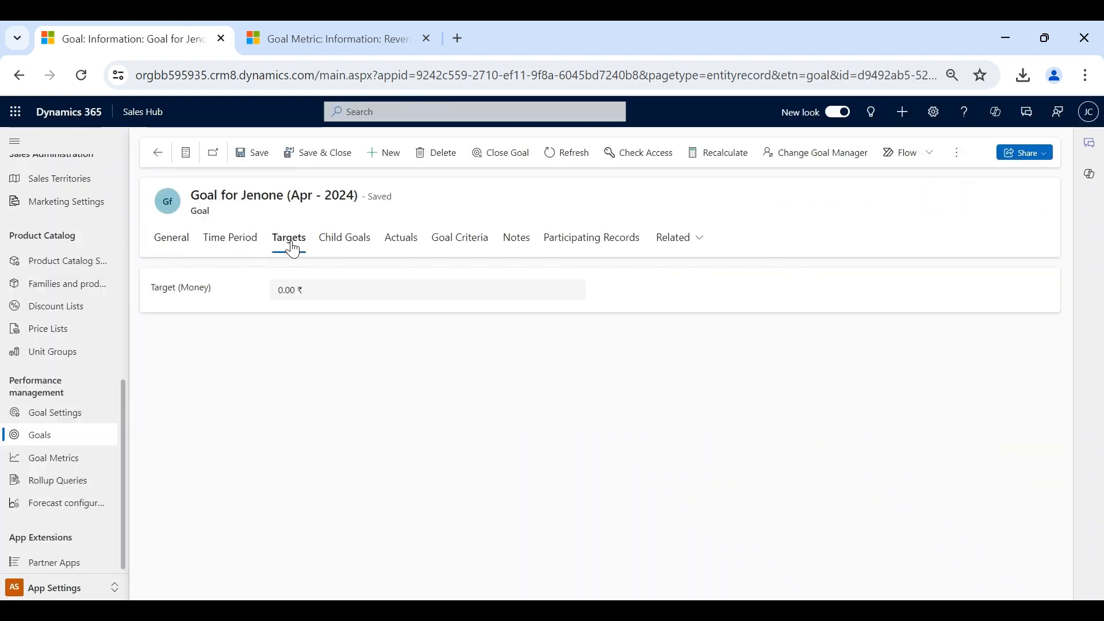
left_click(406, 250)
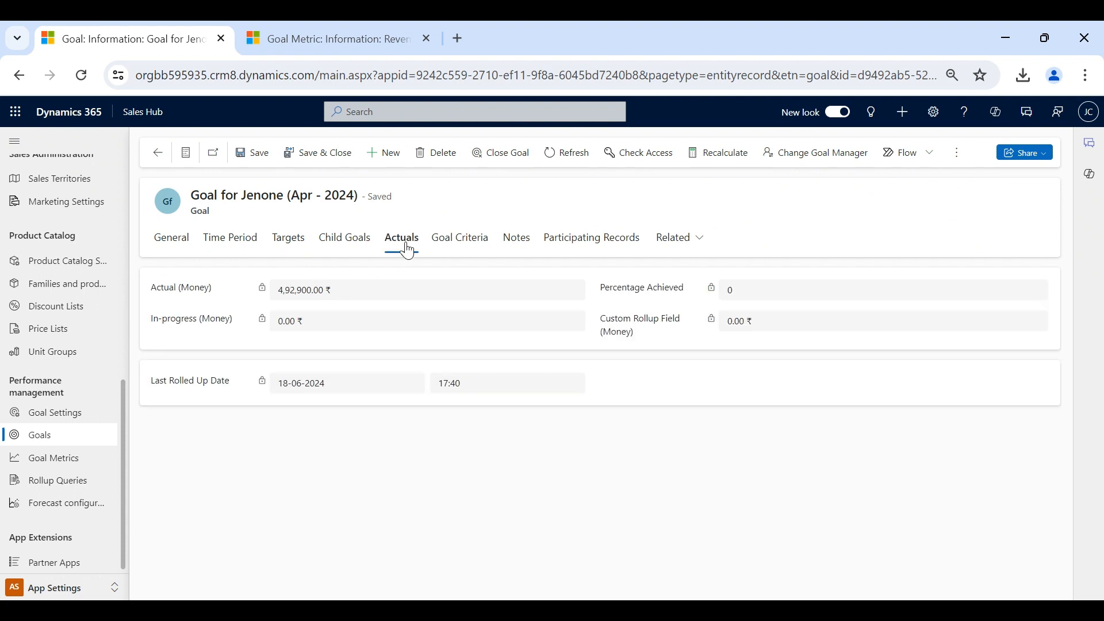
- Set the April goal's Target (Money) to 5,00,000.00 ₹ and save the goal
left_click(288, 237)
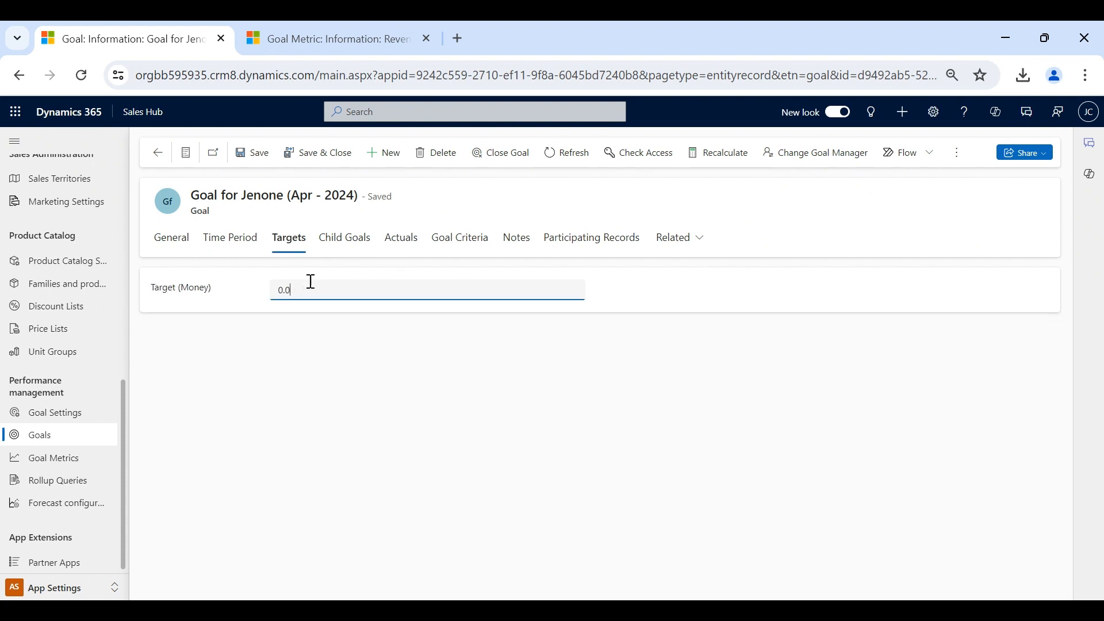
key("BackSpace")
key("BackSpace")
key("BackSpace")
type("5000")
left_click(257, 152)
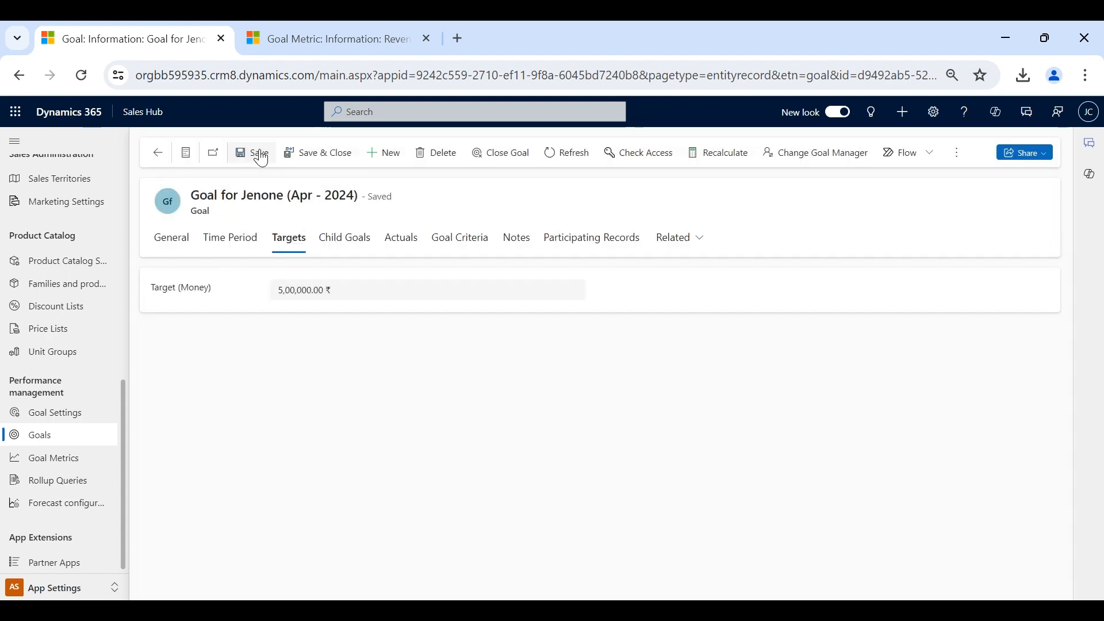
- Recalculate the April goal's actuals and check the percentage achieved against the money target
left_click(401, 240)
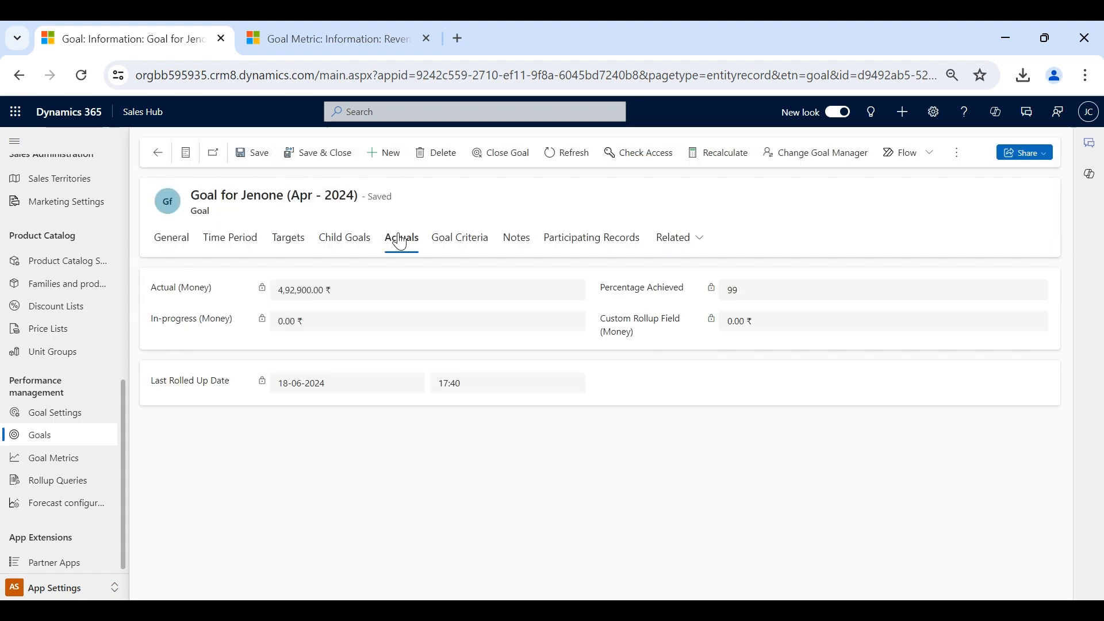
left_click(717, 157)
left_click(567, 397)
left_click_drag(605, 287, 683, 301)
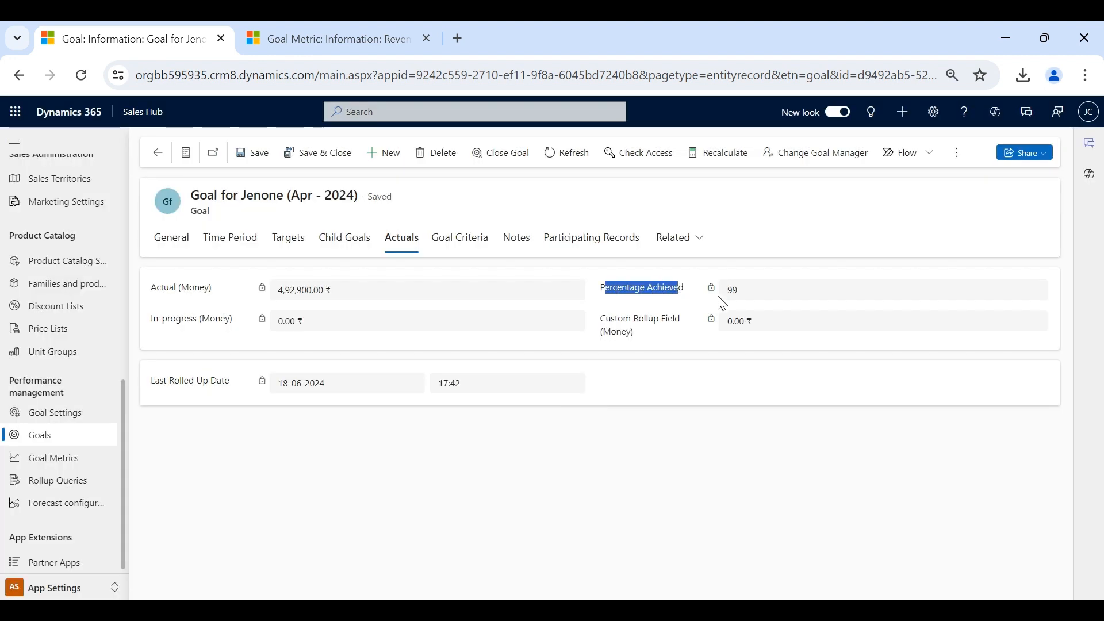
left_click(740, 295)
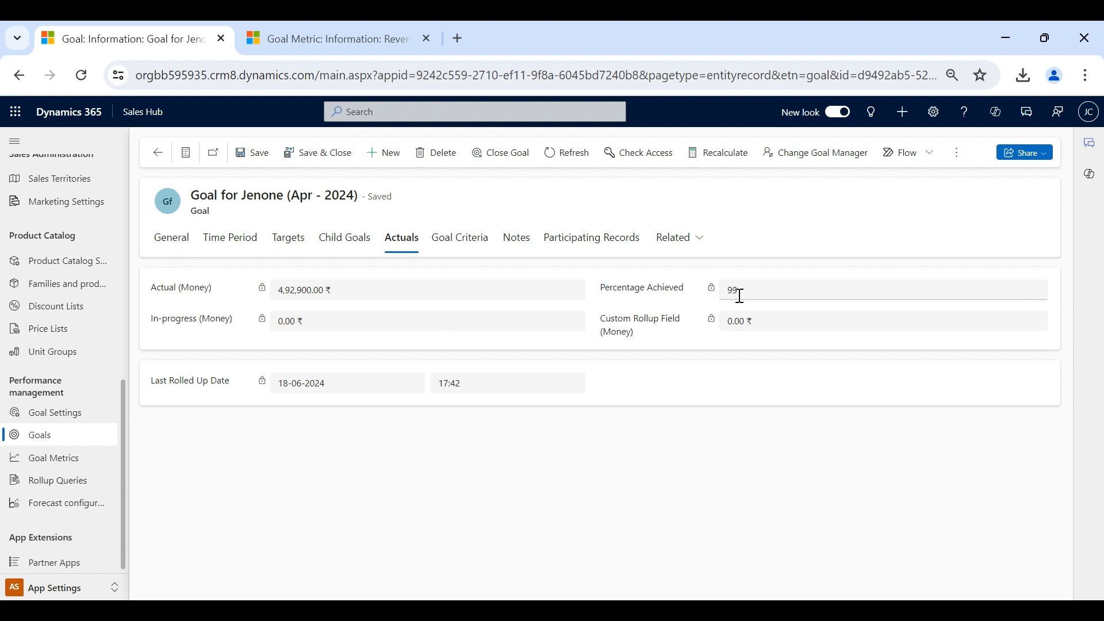
left_click(298, 246)
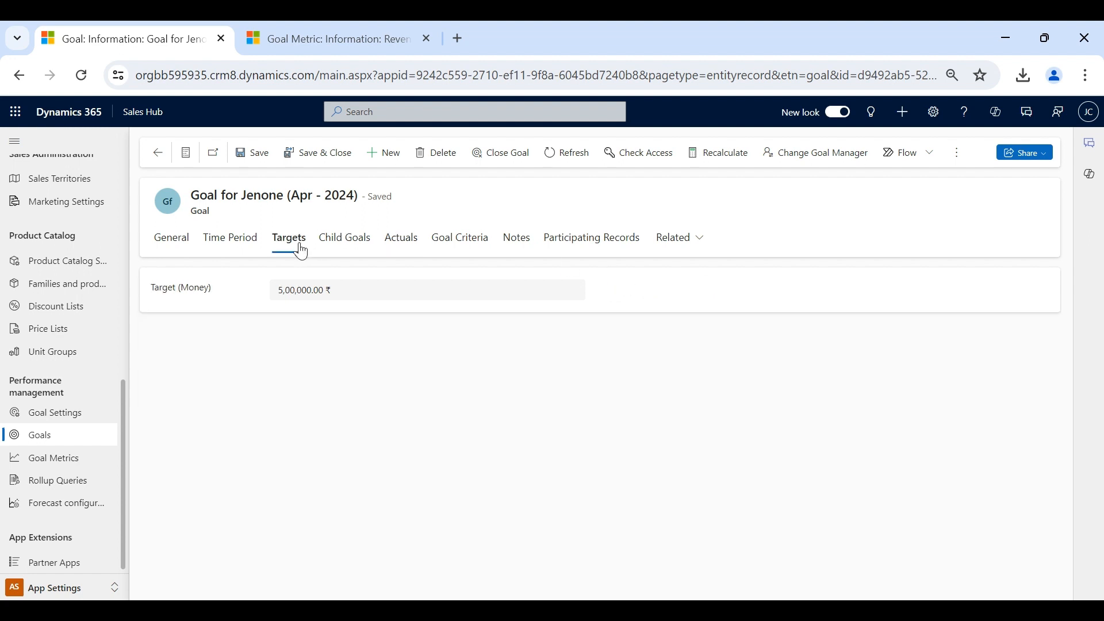
left_click(394, 249)
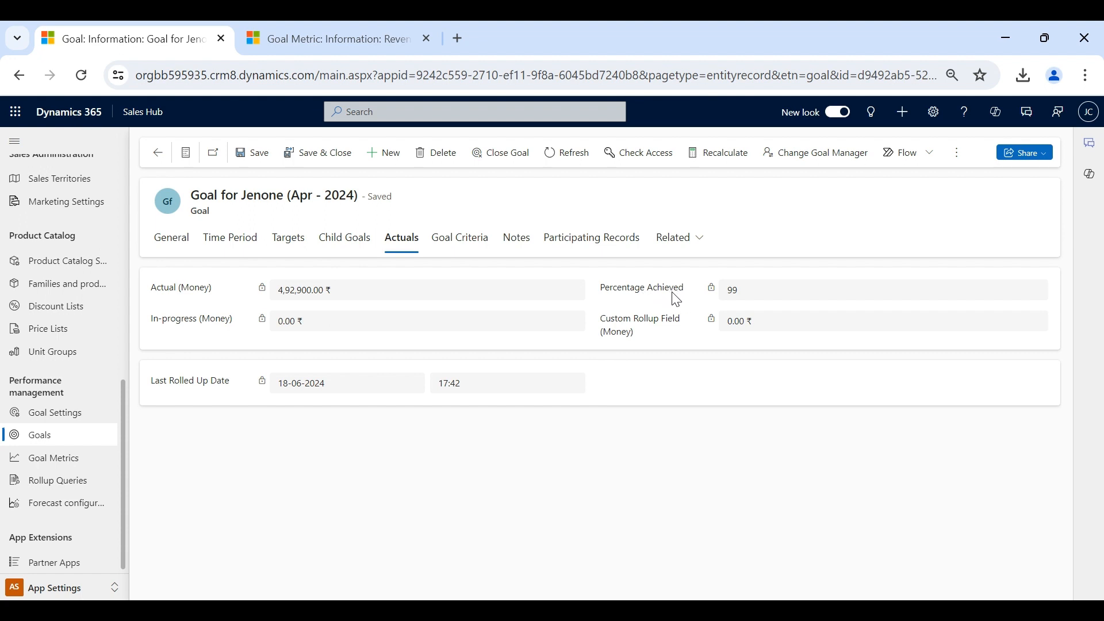
- Start a new goal named for the goal owner with the period (June - 2024), and set its goal metric to Revenue
left_click(159, 153)
left_click(361, 152)
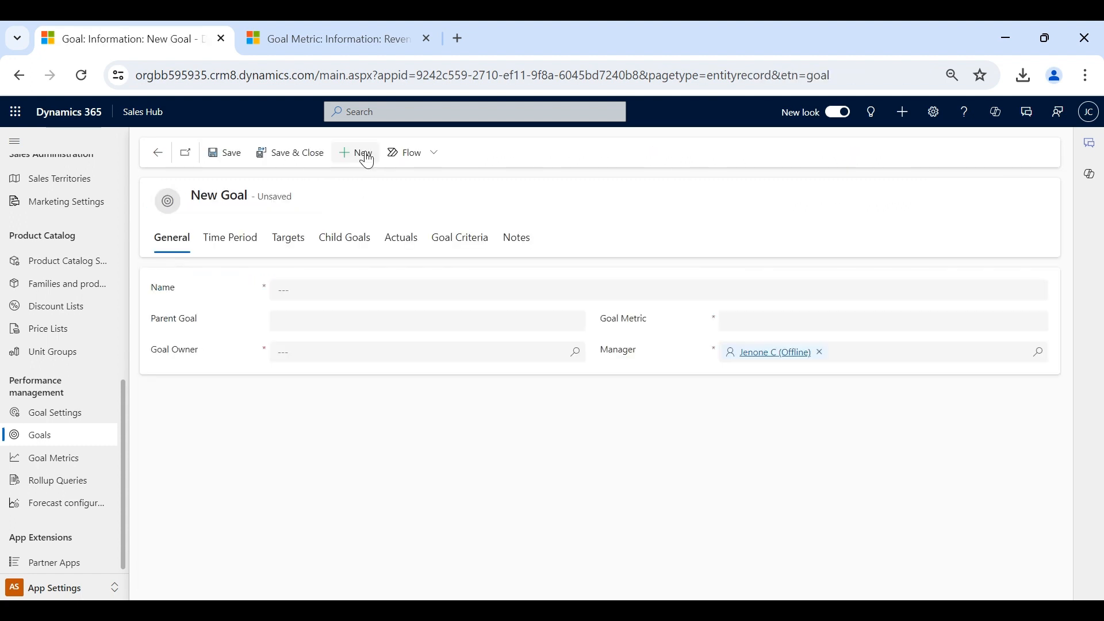
left_click(333, 286)
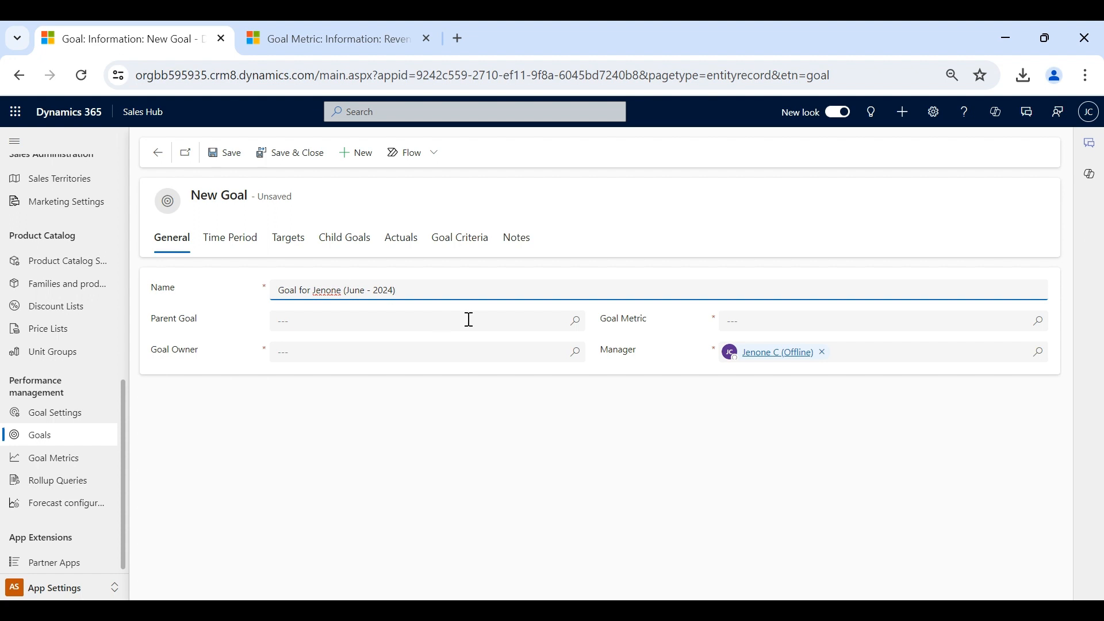
left_click(753, 322)
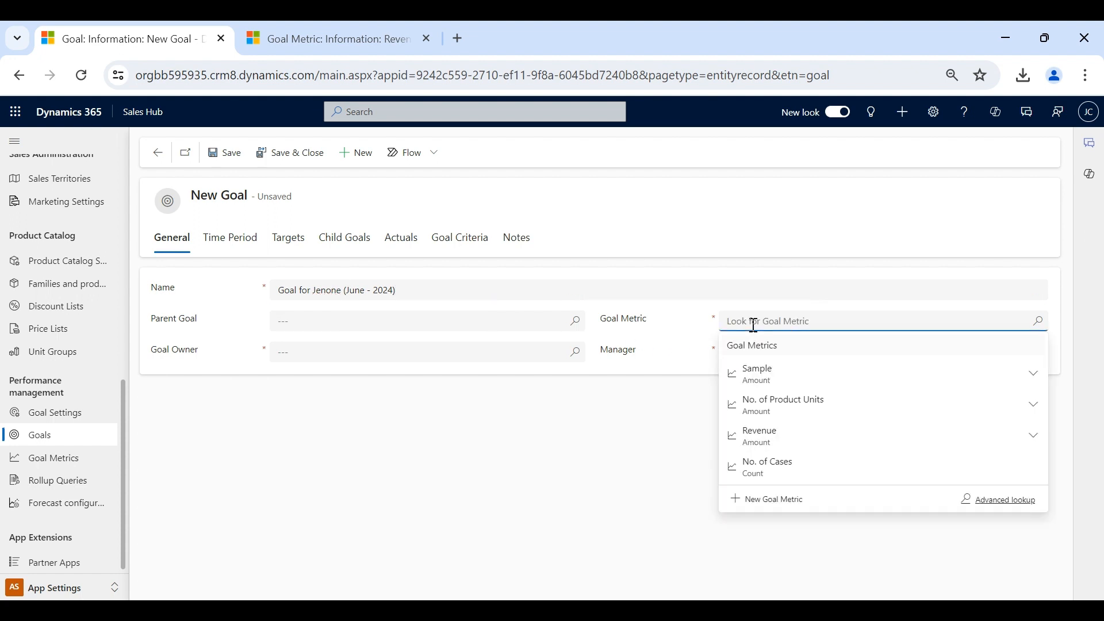
left_click(775, 442)
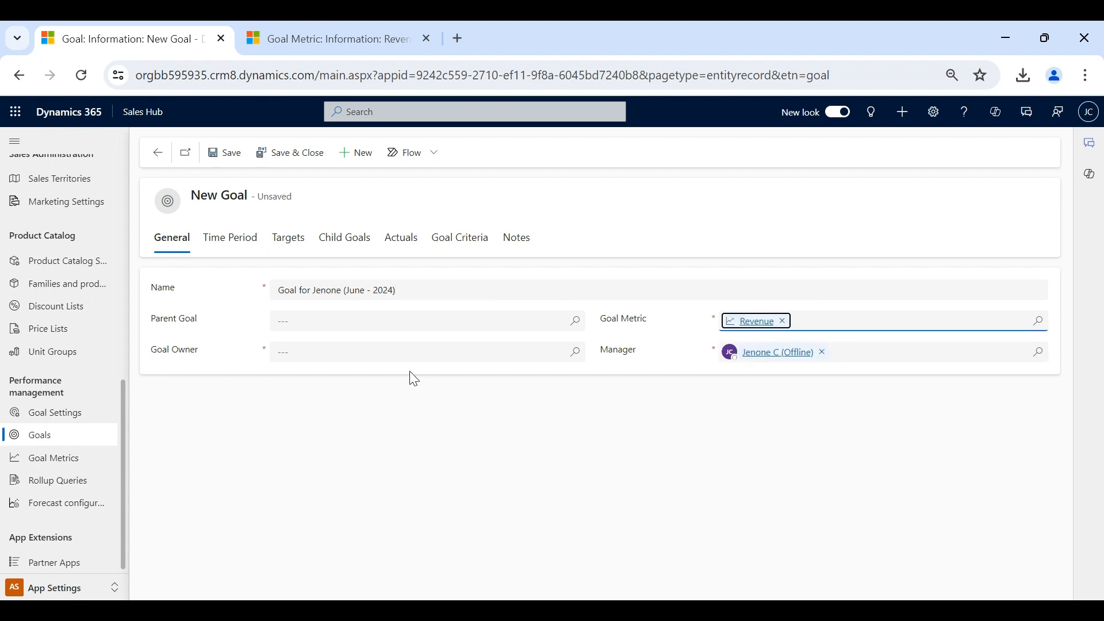
- Look up the owner by first name and assign them as Goal Owner of the new June goal
left_click(400, 350)
type("jenoe")
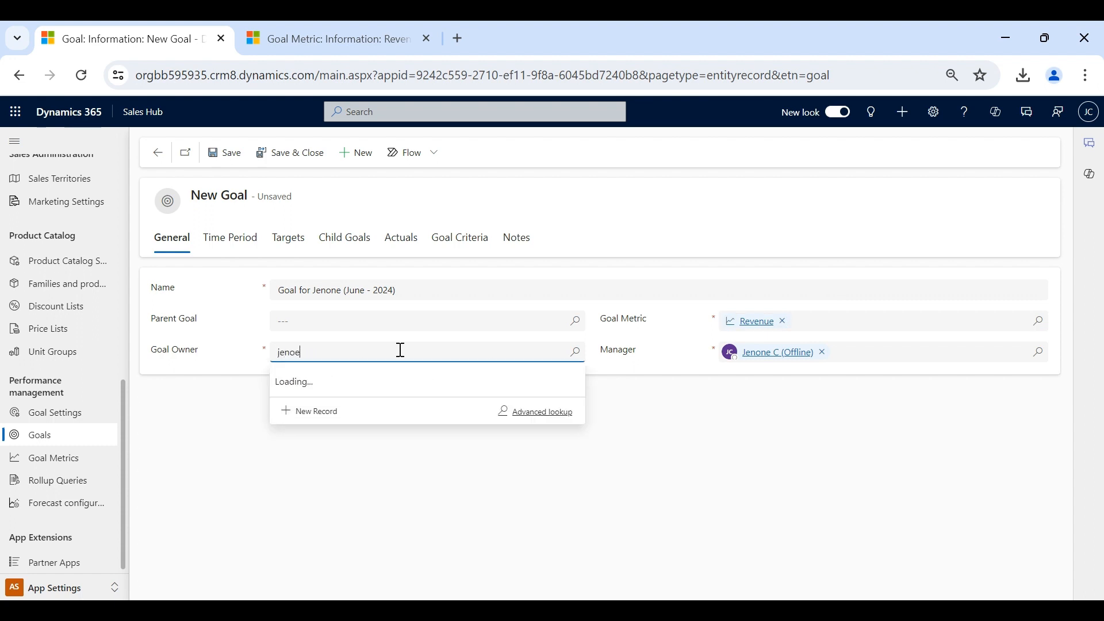
key("BackSpace")
key("BackSpace")
key("BackSpace")
key("BackSpace")
key("BackSpace")
type("jenone")
key("Return")
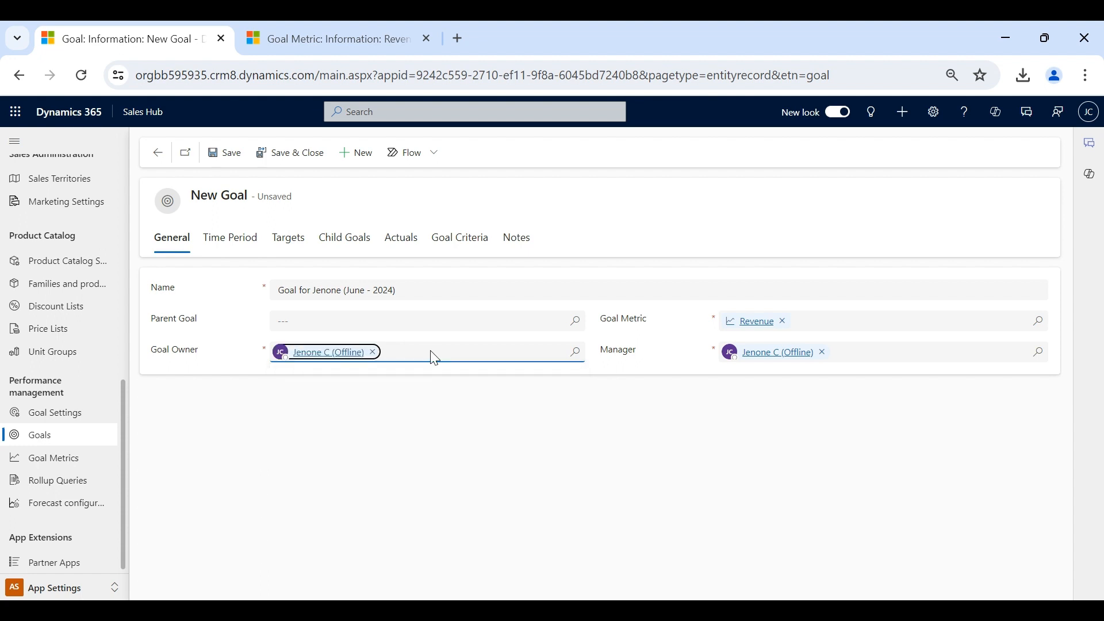
- Save the June goal, change its Goal Period Type to Custom Period and set the From date to 01-06-2024
left_click(246, 244)
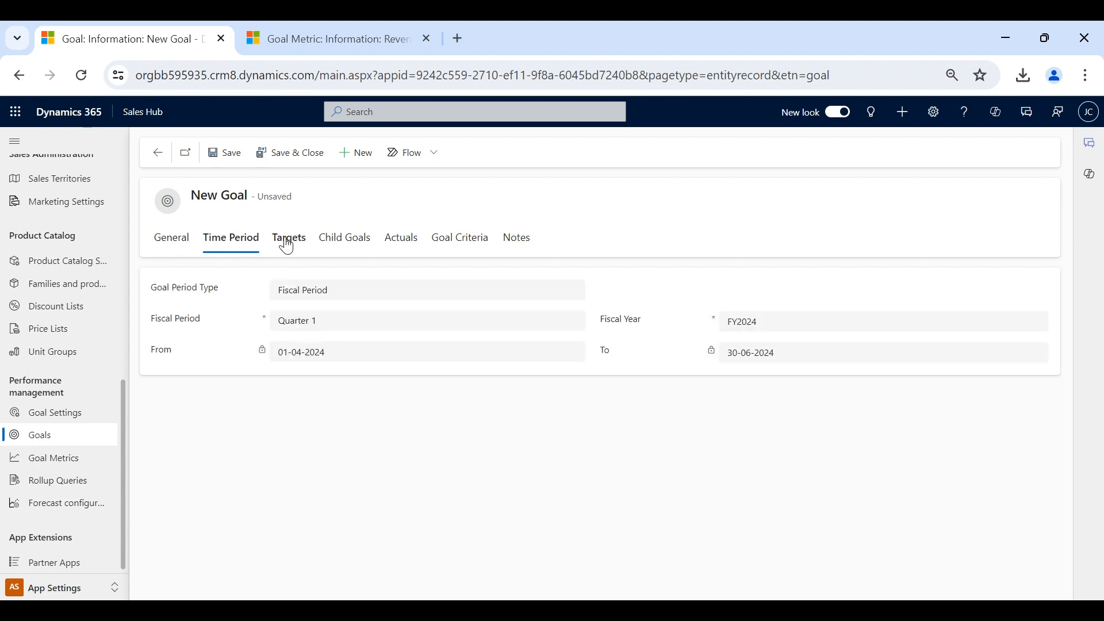
left_click(230, 155)
left_click(350, 302)
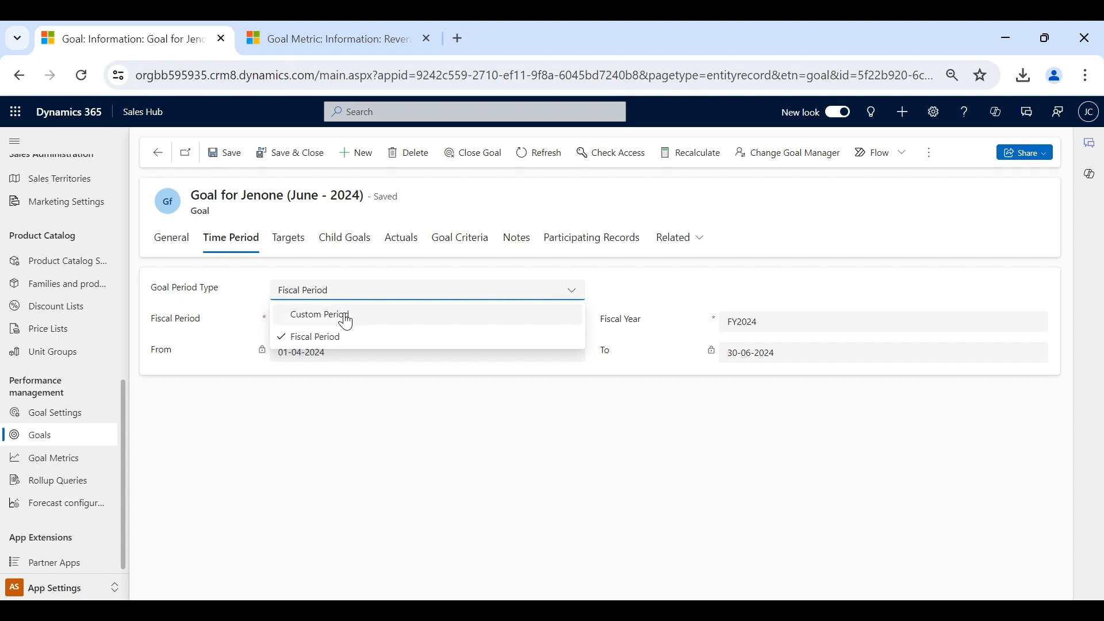
left_click(346, 317)
left_click(357, 359)
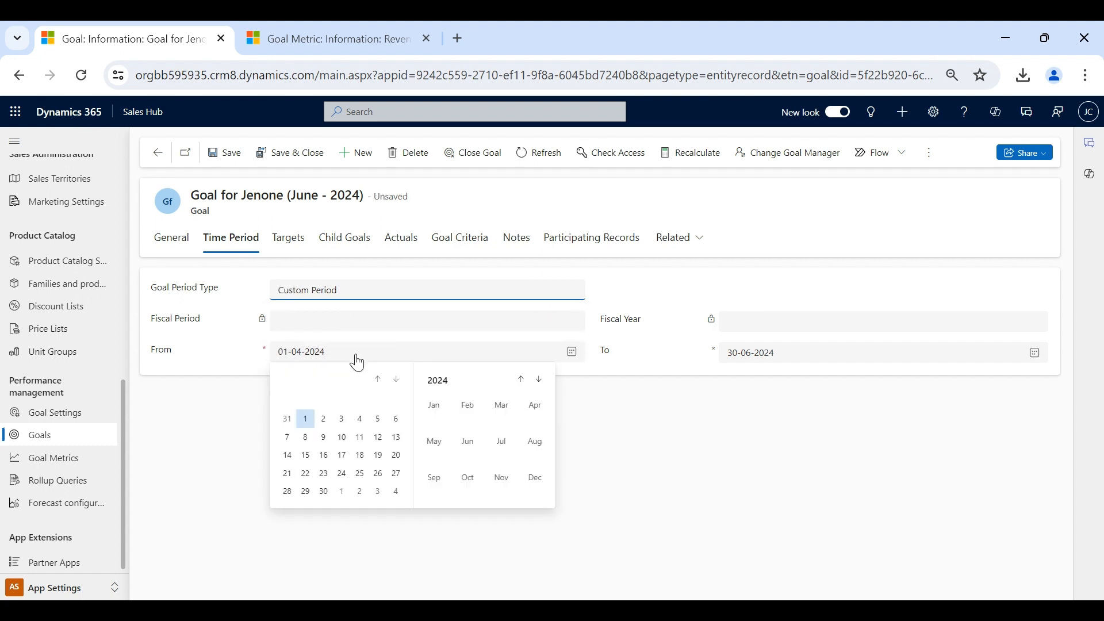
left_click(396, 379)
left_click(396, 379)
left_click(396, 418)
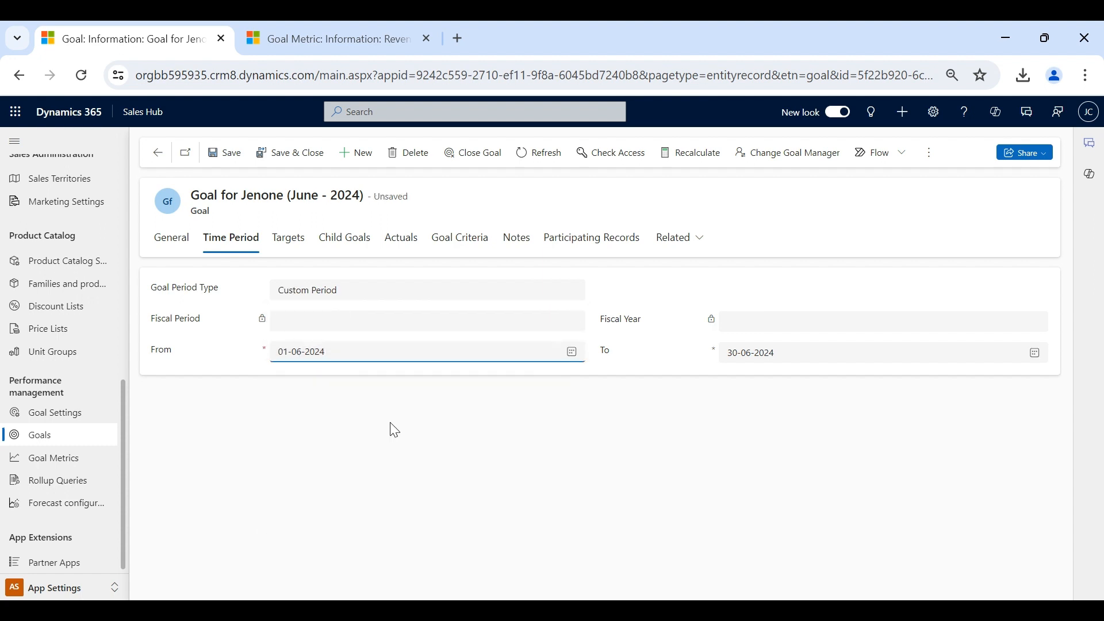
- Set the June goal's Target (Money) to 500000 and save the goal
left_click(283, 244)
left_click(298, 287)
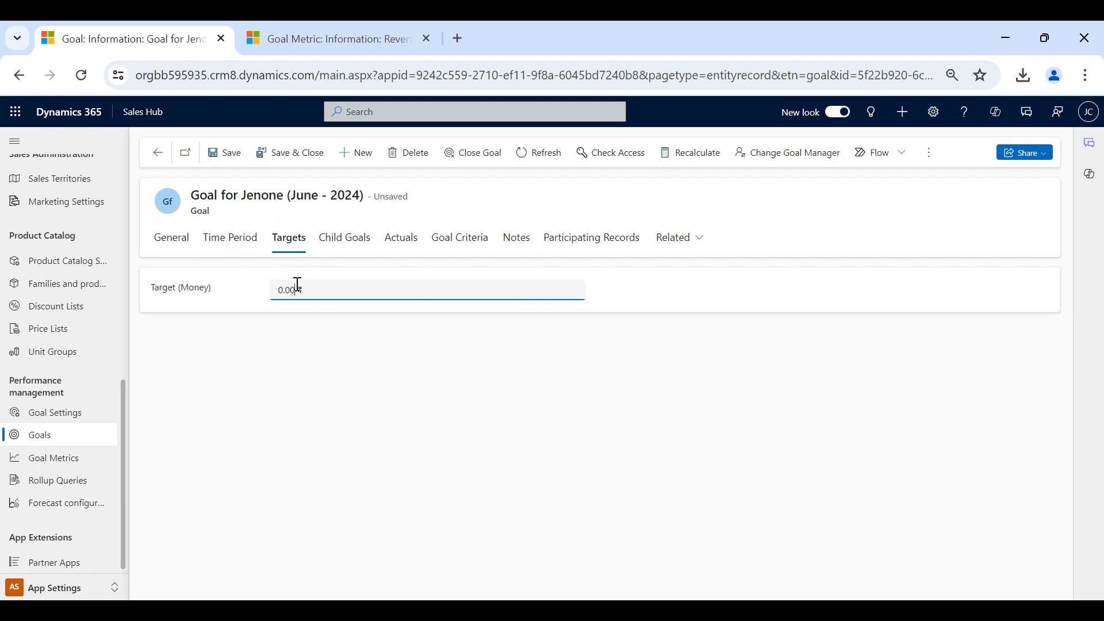
key("ctrl+s")
left_click(582, 397)
left_click(306, 295)
key("BackSpace")
type("500000")
key("ctrl+s")
- Review the June goal's criteria and its participating records for the In-progress (Money) and Actual (Money) rollup fields
left_click(460, 240)
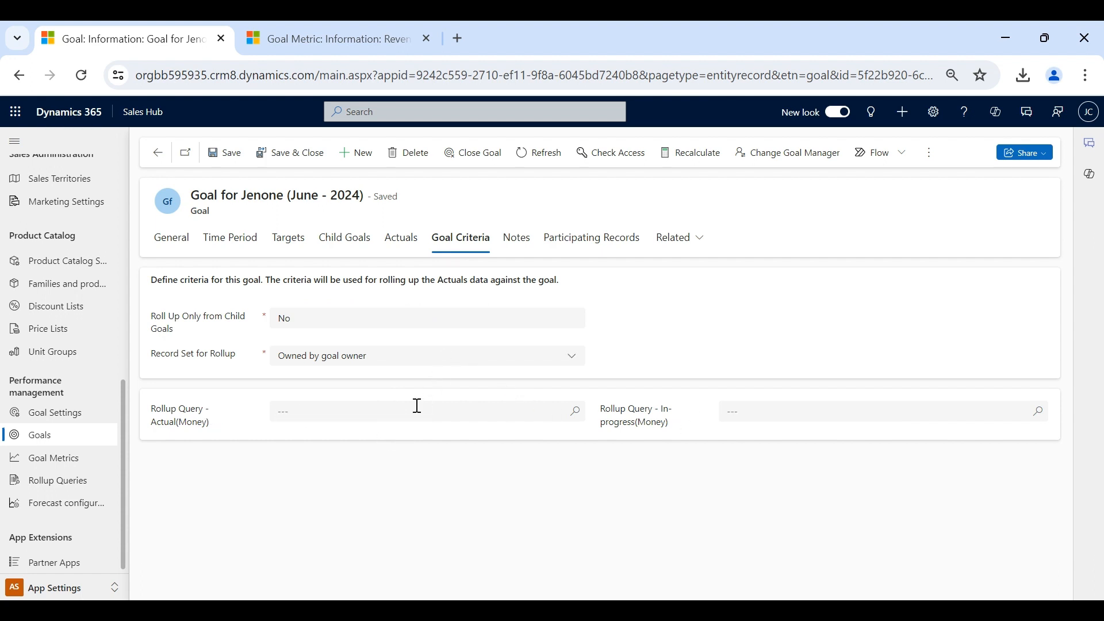
left_click(578, 246)
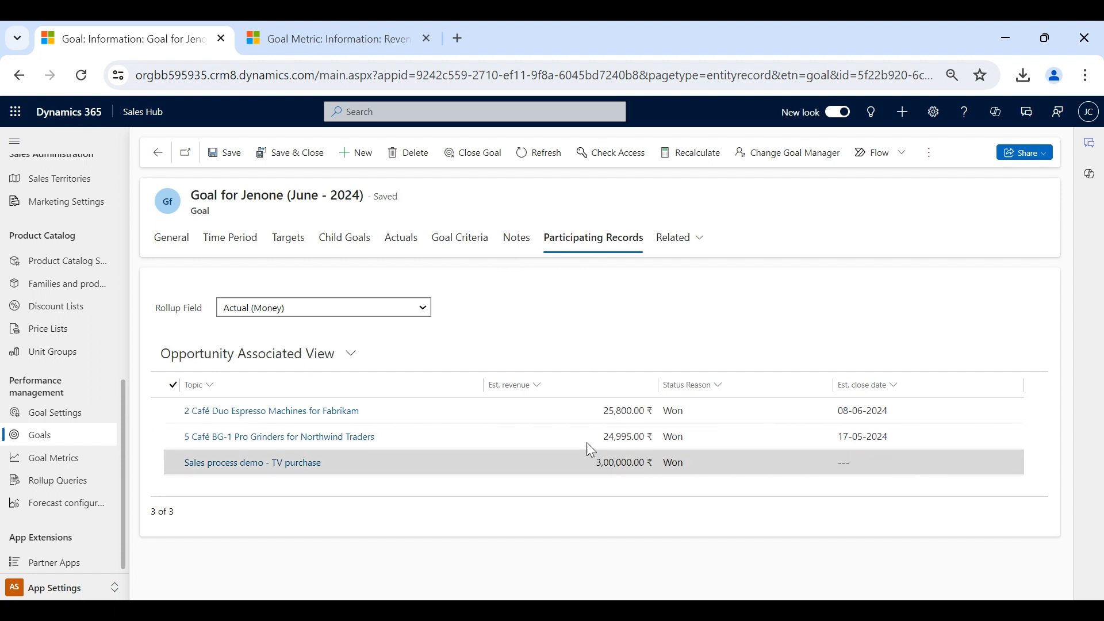
left_click(302, 333)
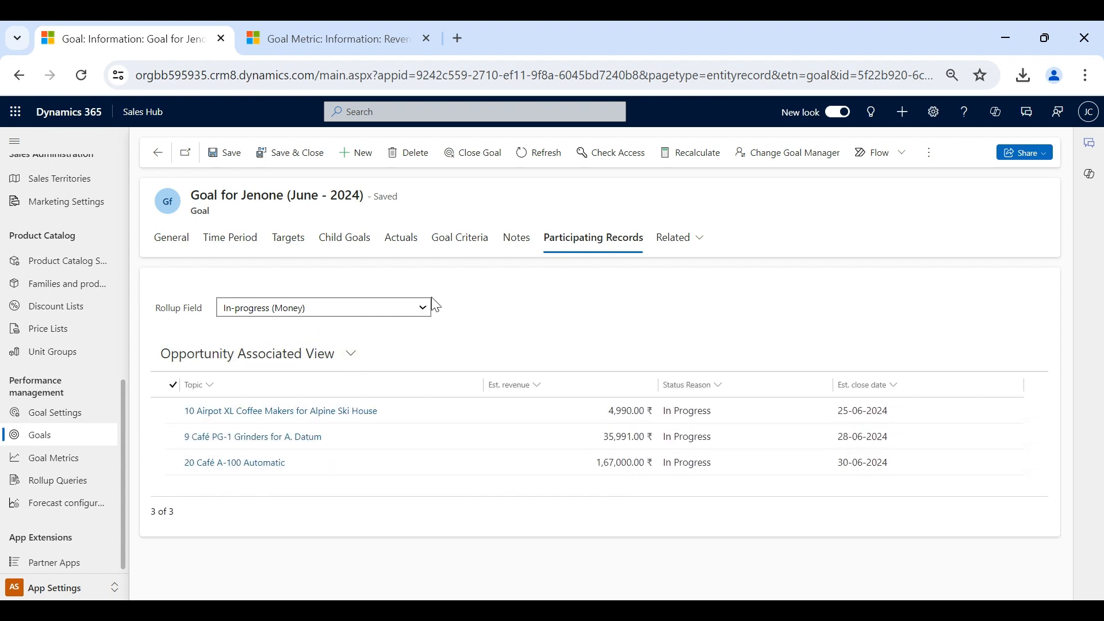
left_click(425, 314)
left_click(395, 328)
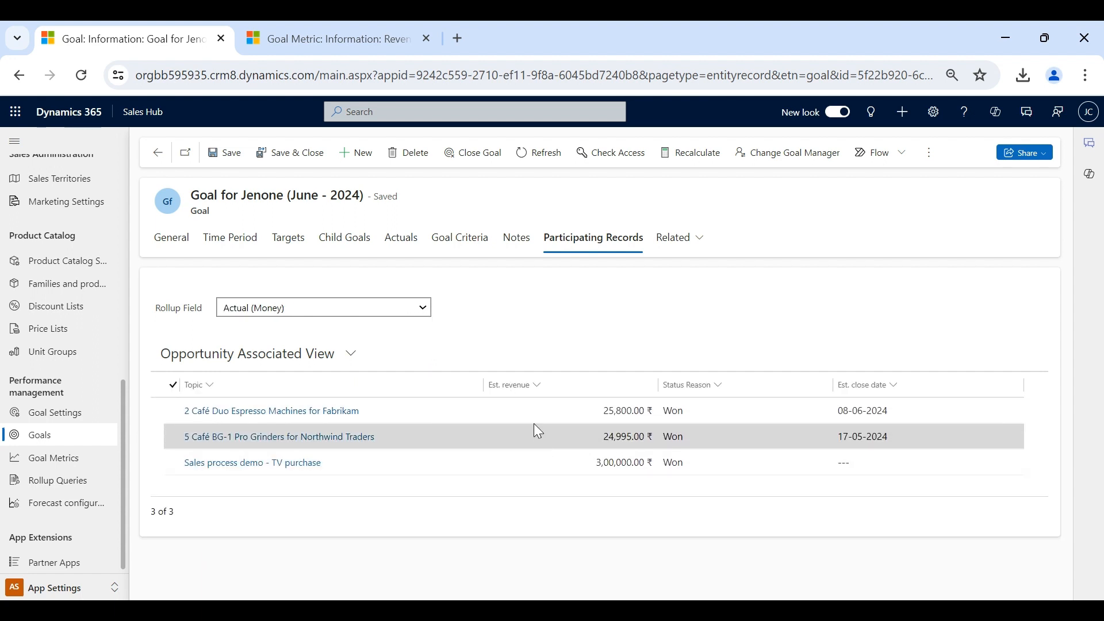
- Recalculate the June goal's actuals and examine the Actual (Money) and In-progress (Money) amounts
left_click(414, 251)
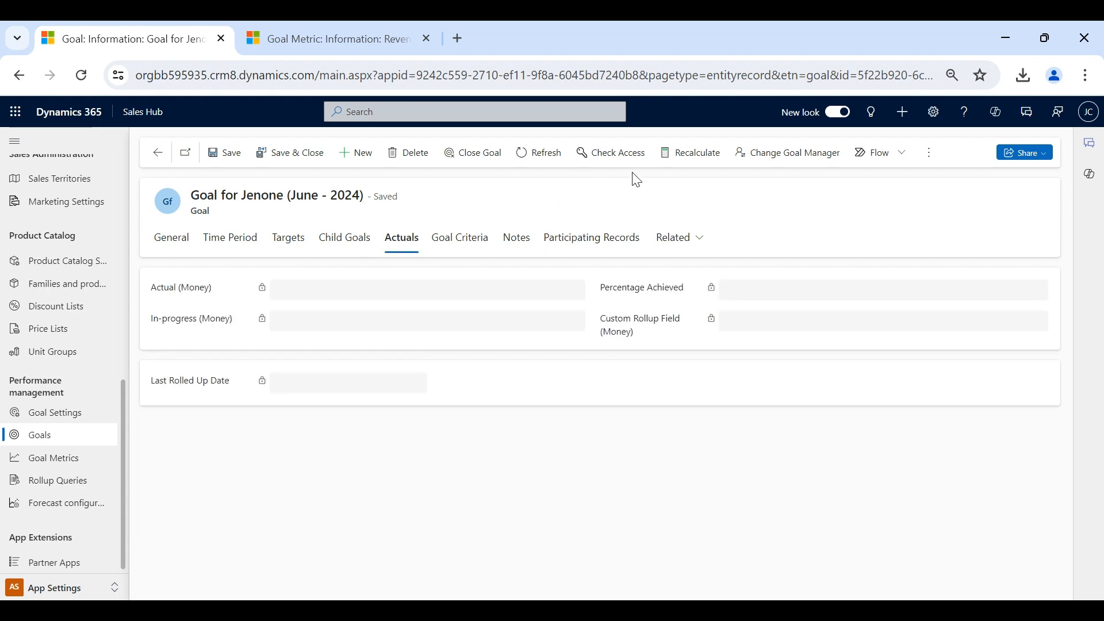
left_click(709, 160)
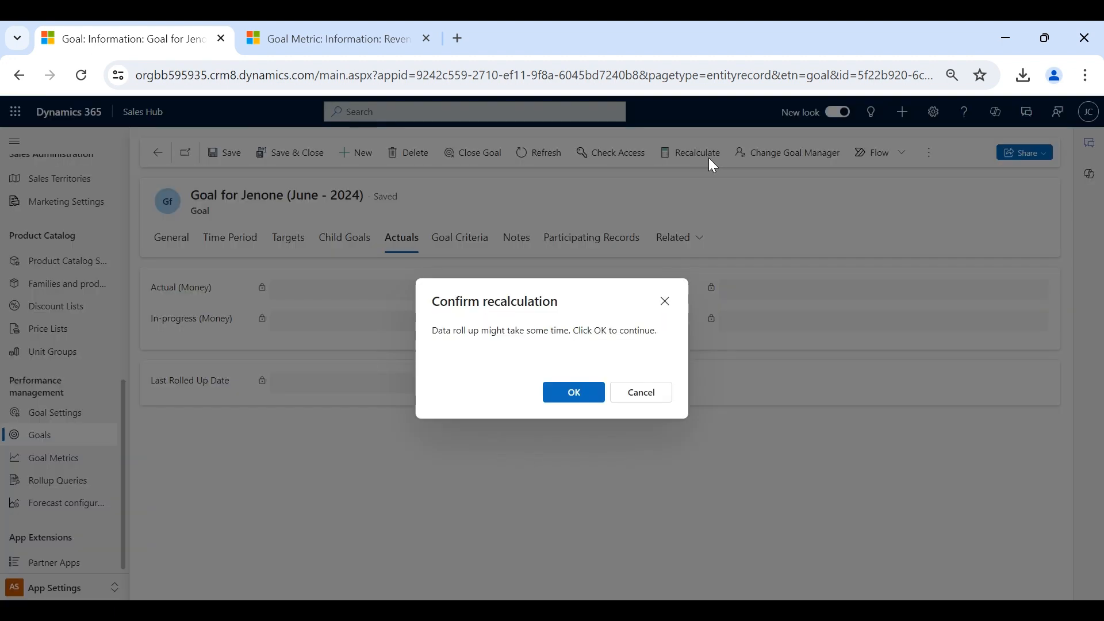
left_click(574, 397)
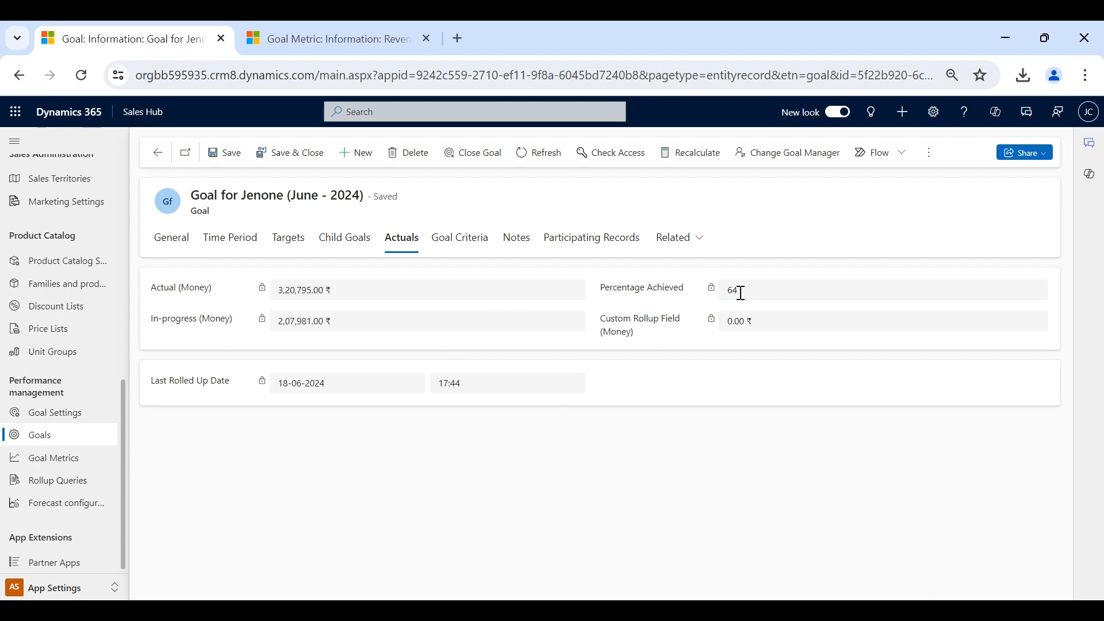
left_click_drag(347, 291, 257, 281)
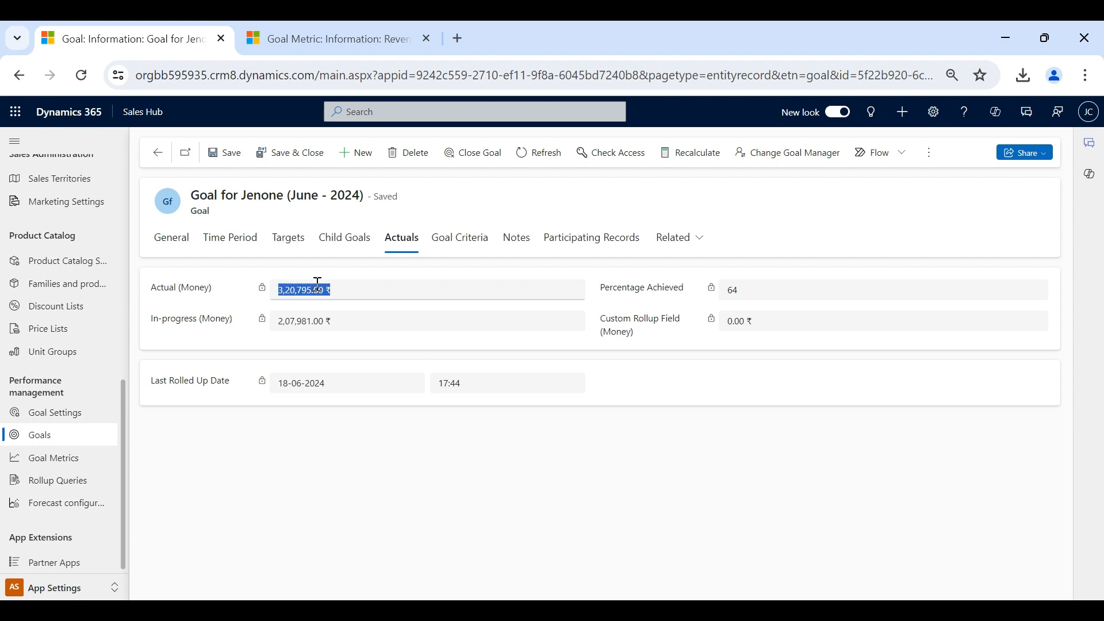
left_click_drag(340, 321, 251, 317)
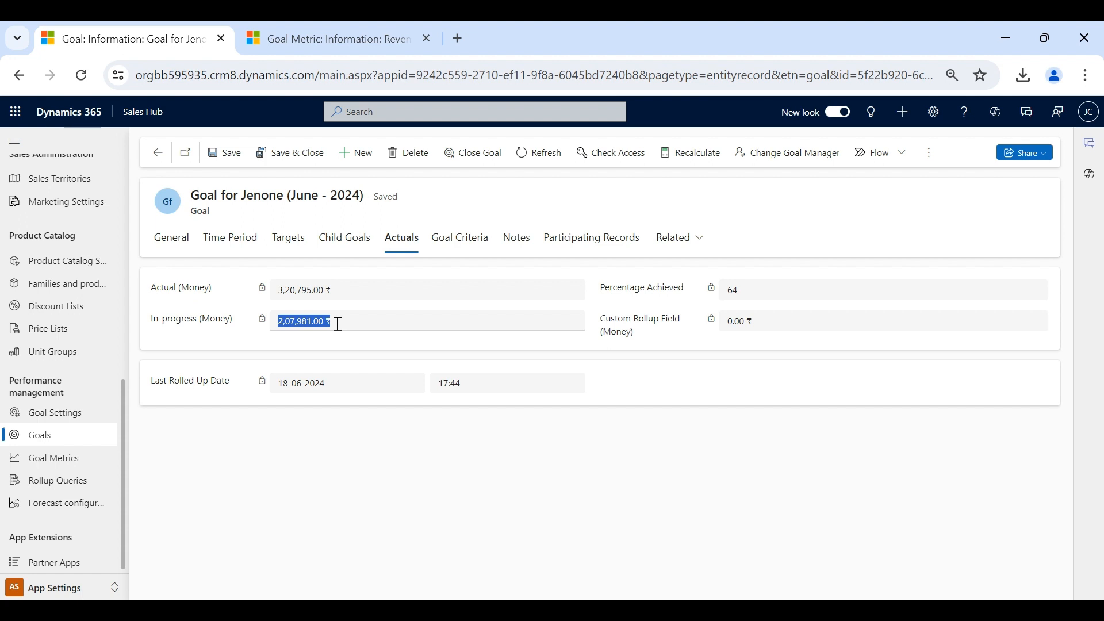
left_click(661, 404)
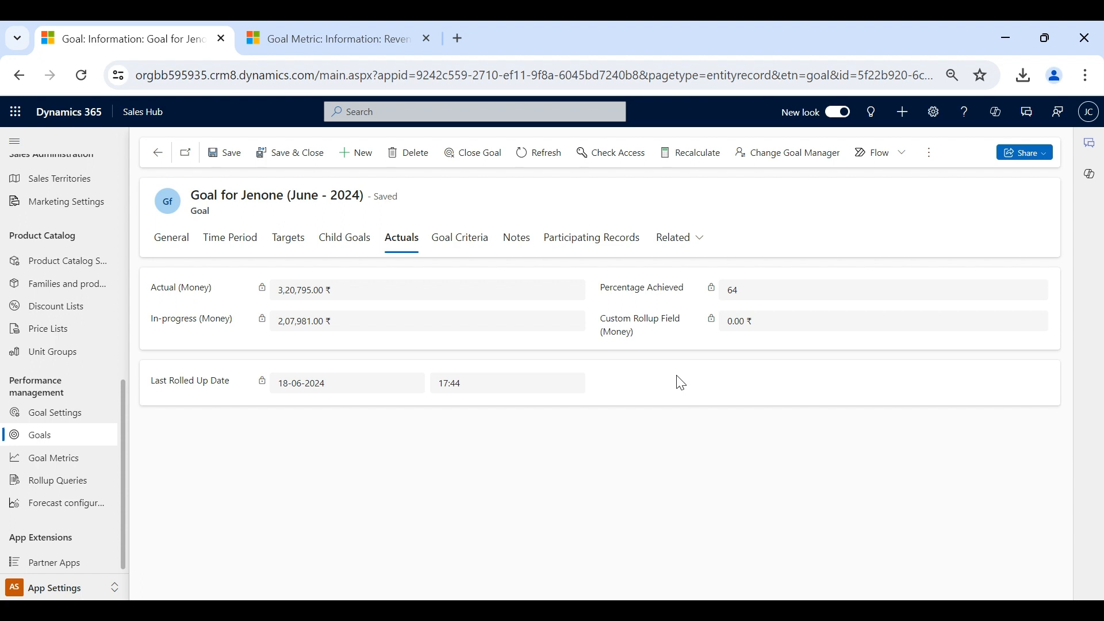
- Inspect the source field, record state and date field of the Revenue metric's Actual (Money) rollup field, and return to the metric
left_click(294, 34)
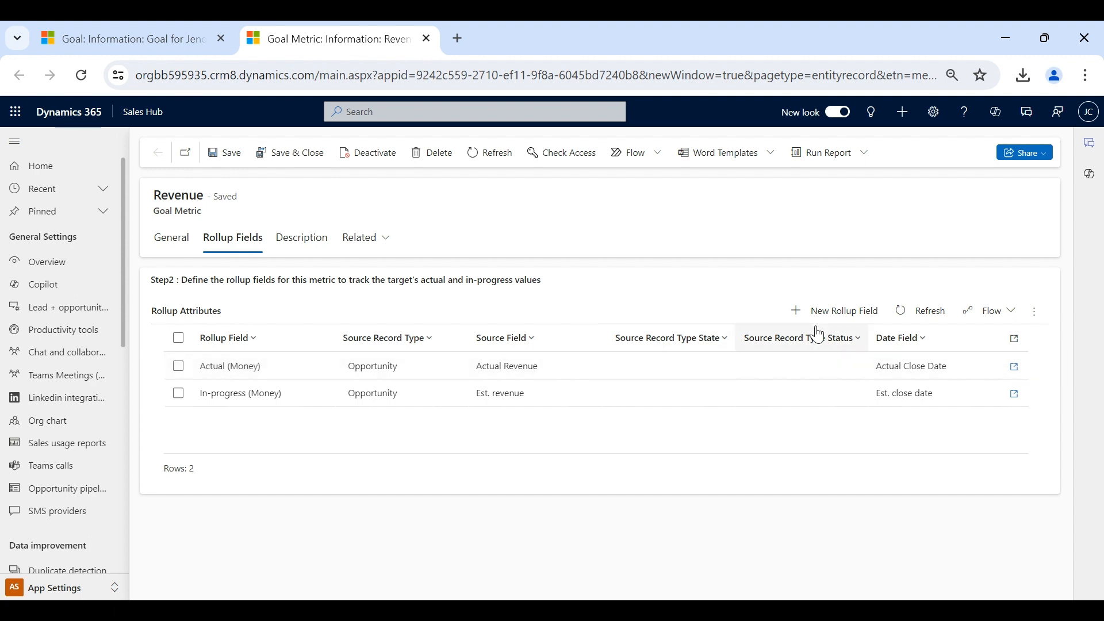
left_click(1014, 366)
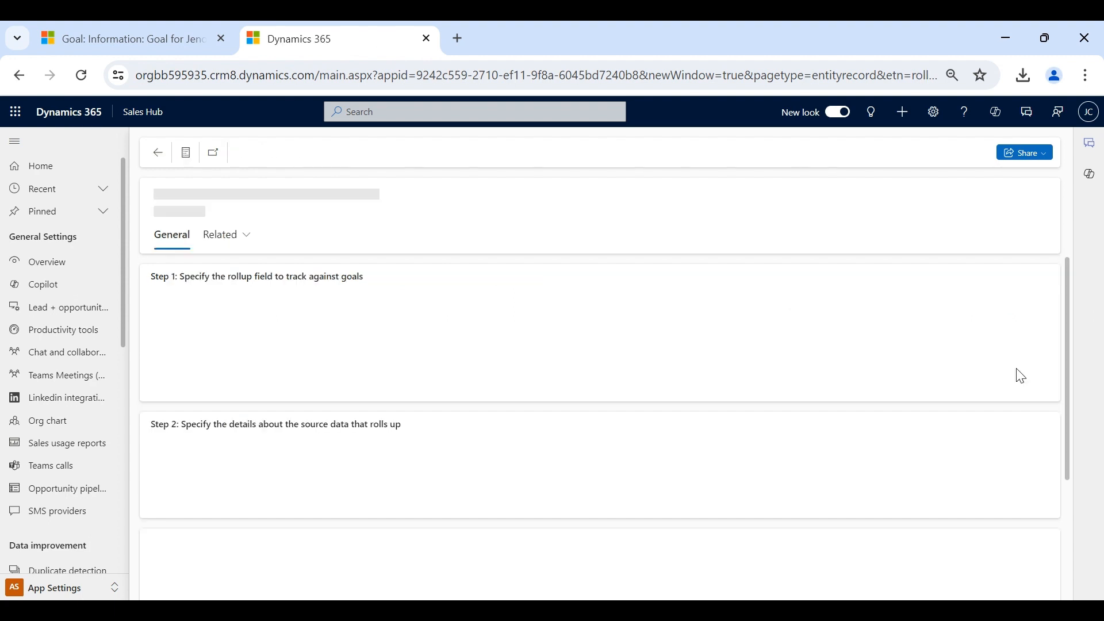
scroll(811, 398, "down", 1)
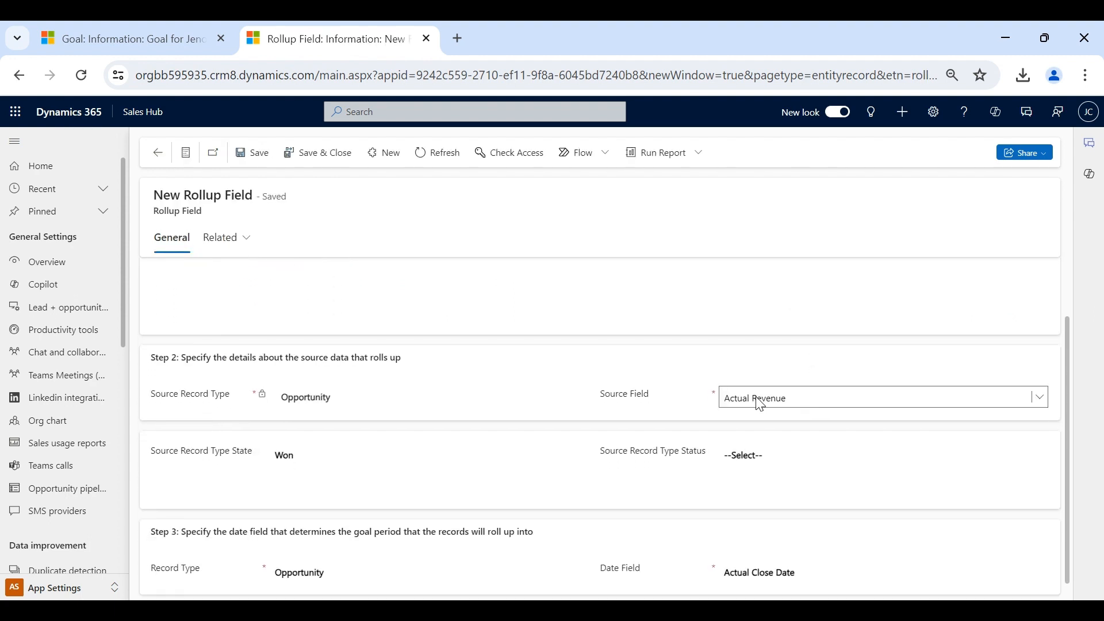
scroll(698, 451, "down", 1)
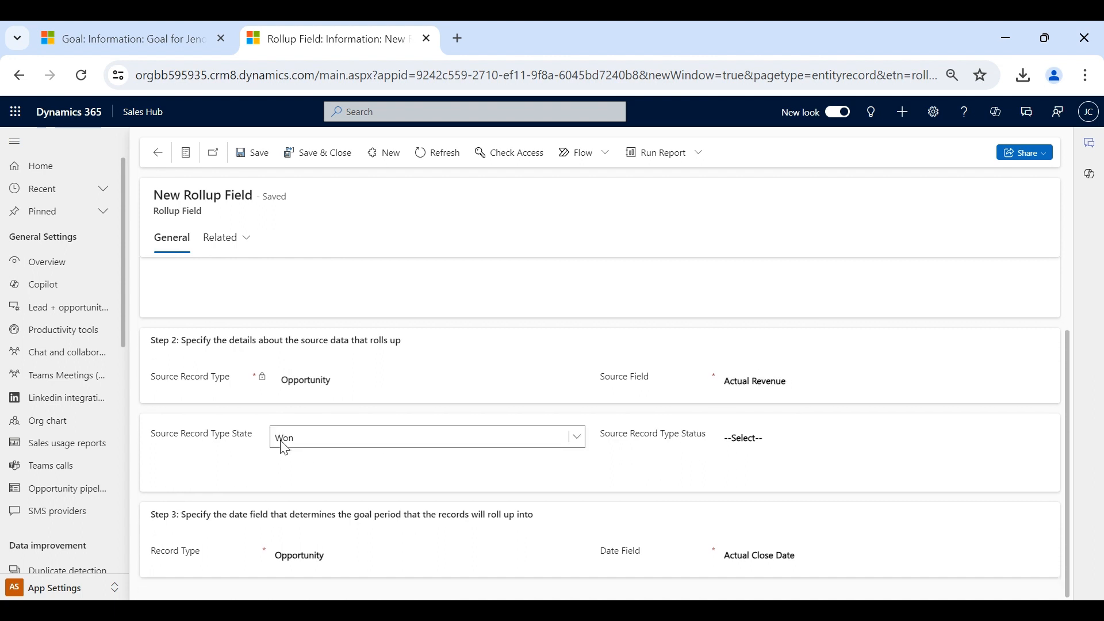
left_click(156, 153)
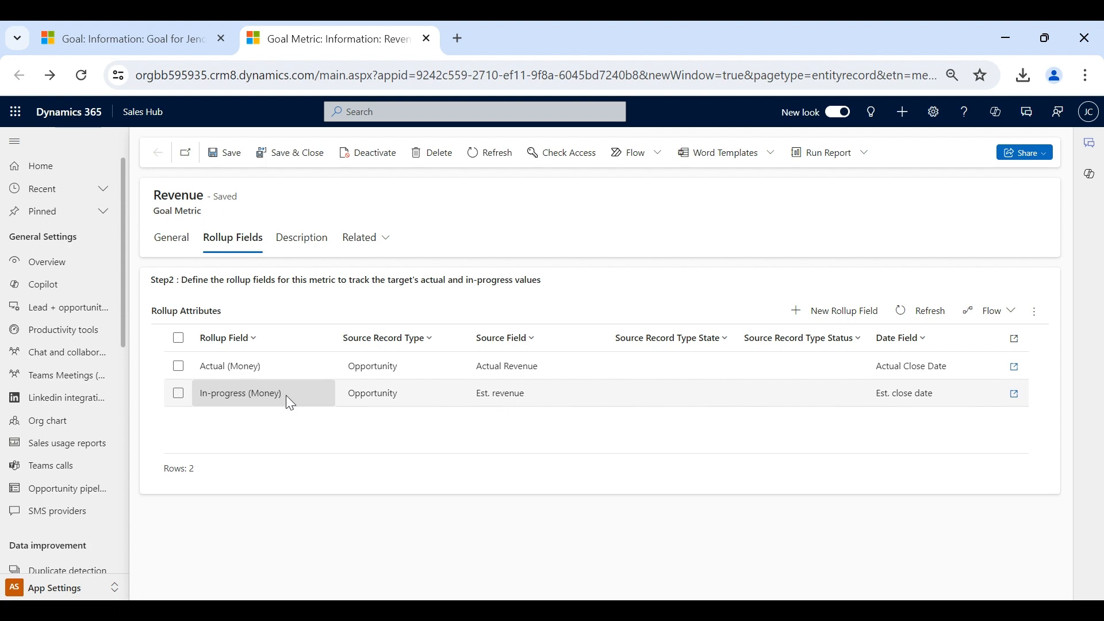
- Compare the June goal's actuals with the rollup fields defined on the Revenue goal metric
left_click(132, 46)
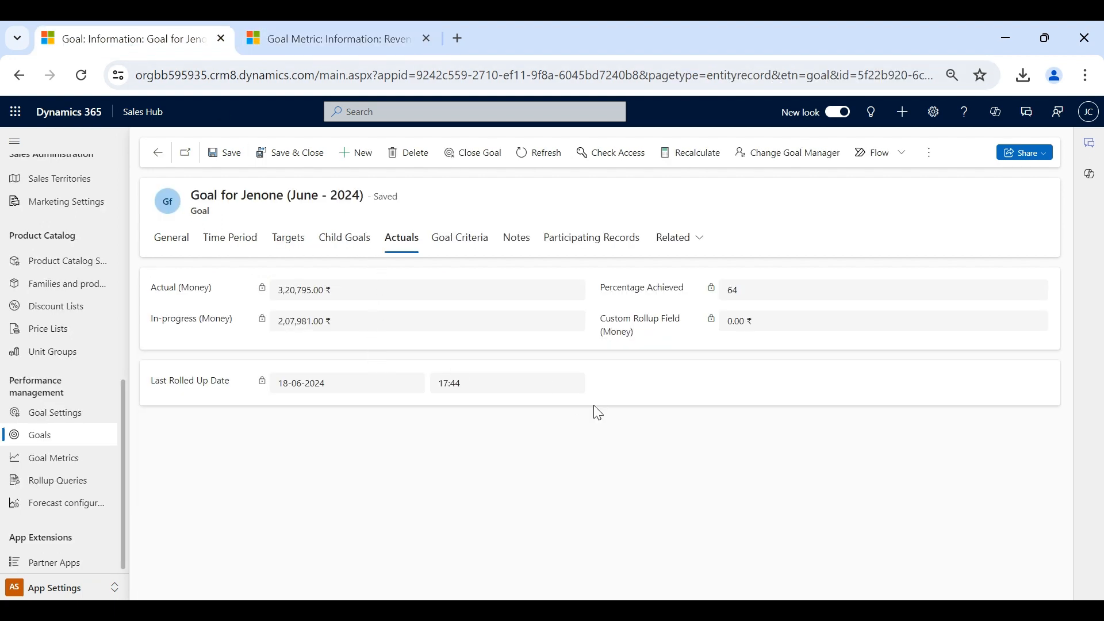
left_click(345, 42)
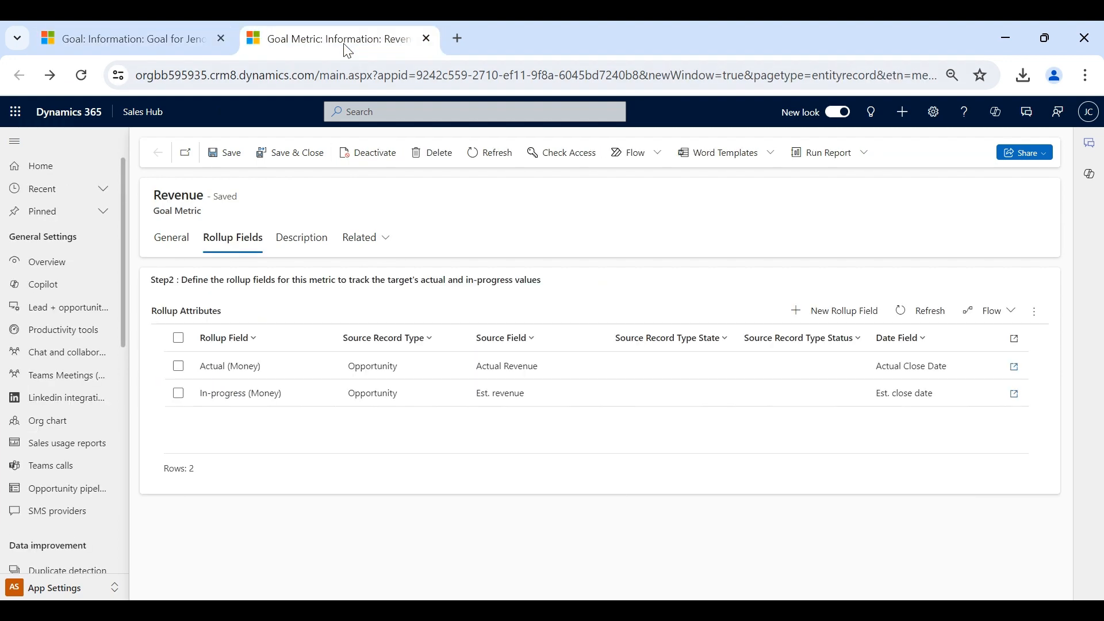
left_click(162, 26)
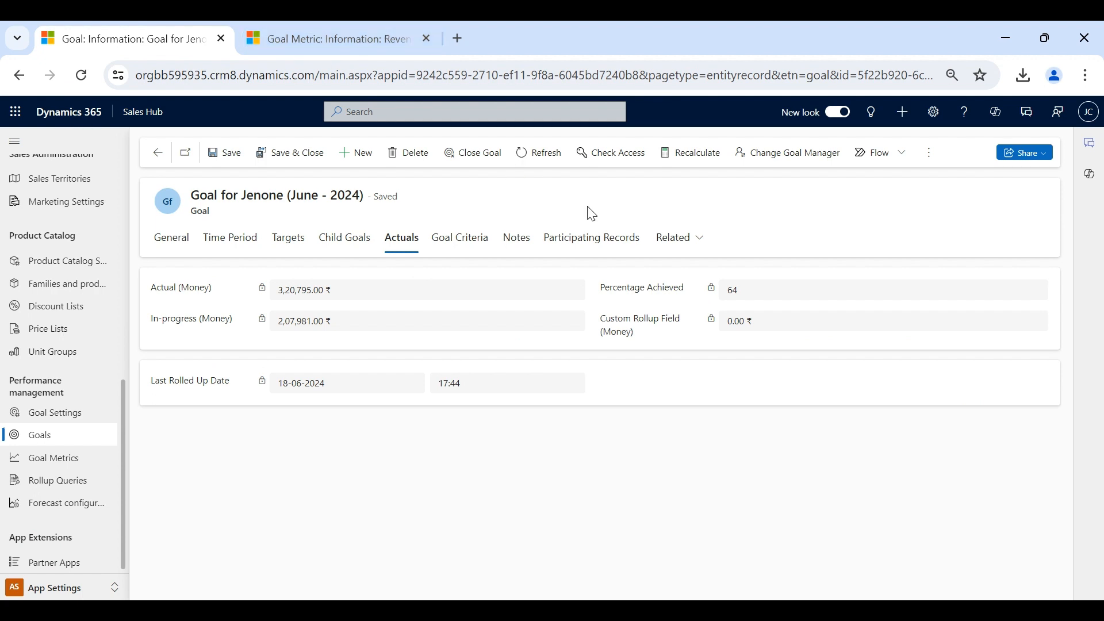
- Reopen the Revenue metric's Actual (Money) rollup field to recheck its source data settings, and return to the rollup fields
left_click(329, 23)
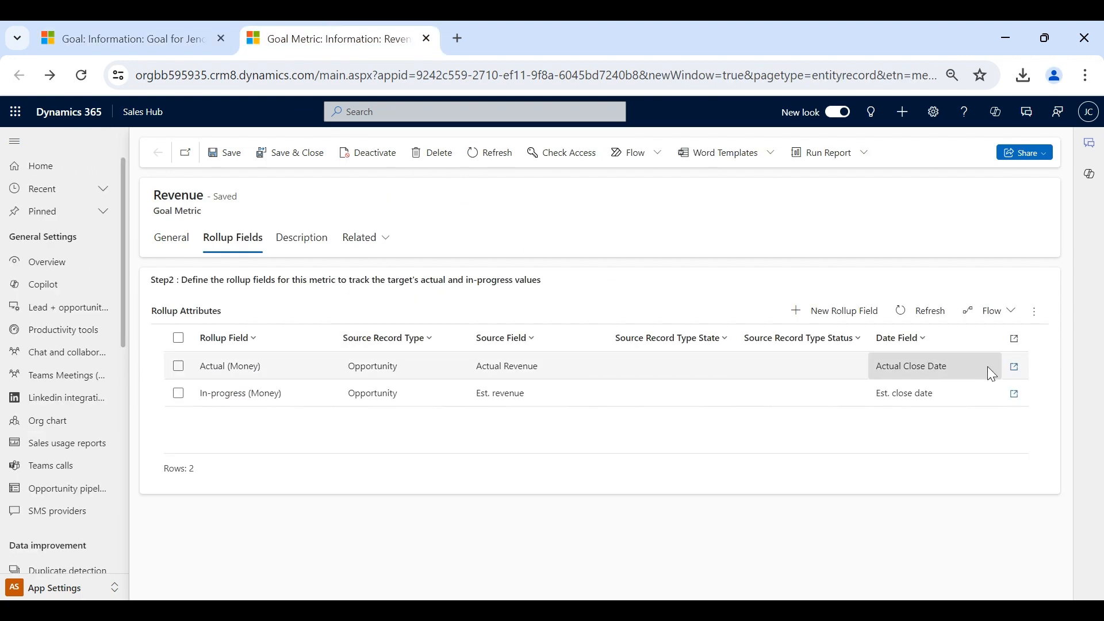
left_click(1014, 367)
scroll(788, 448, "down", 2)
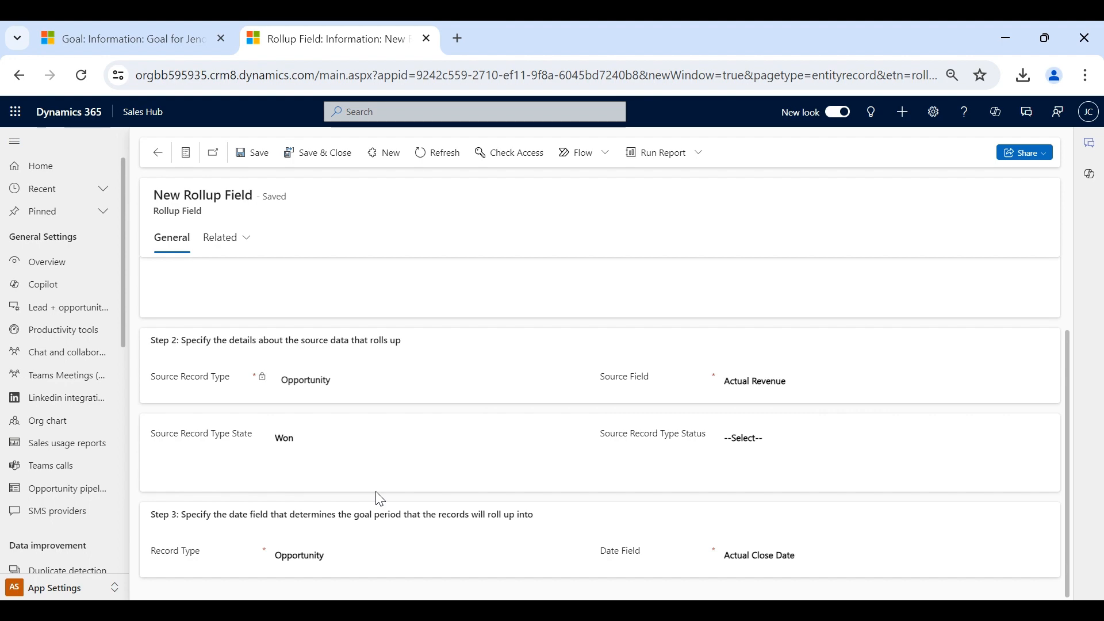
left_click(158, 153)
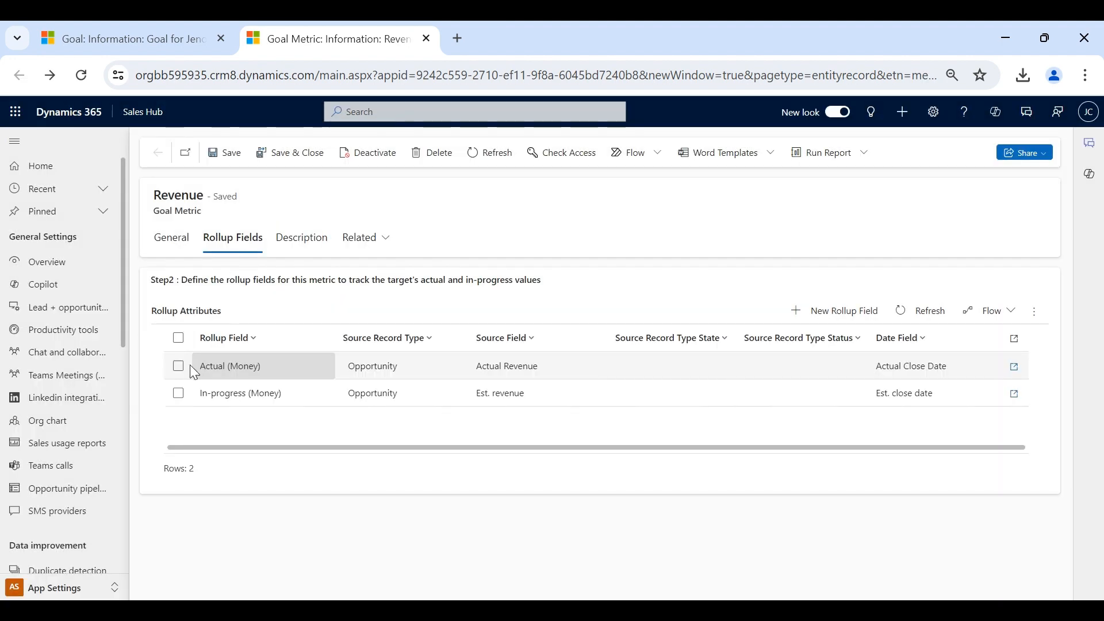
- View the list of active rollup queries and return to the June goal
scroll(80, 455, "down", 6)
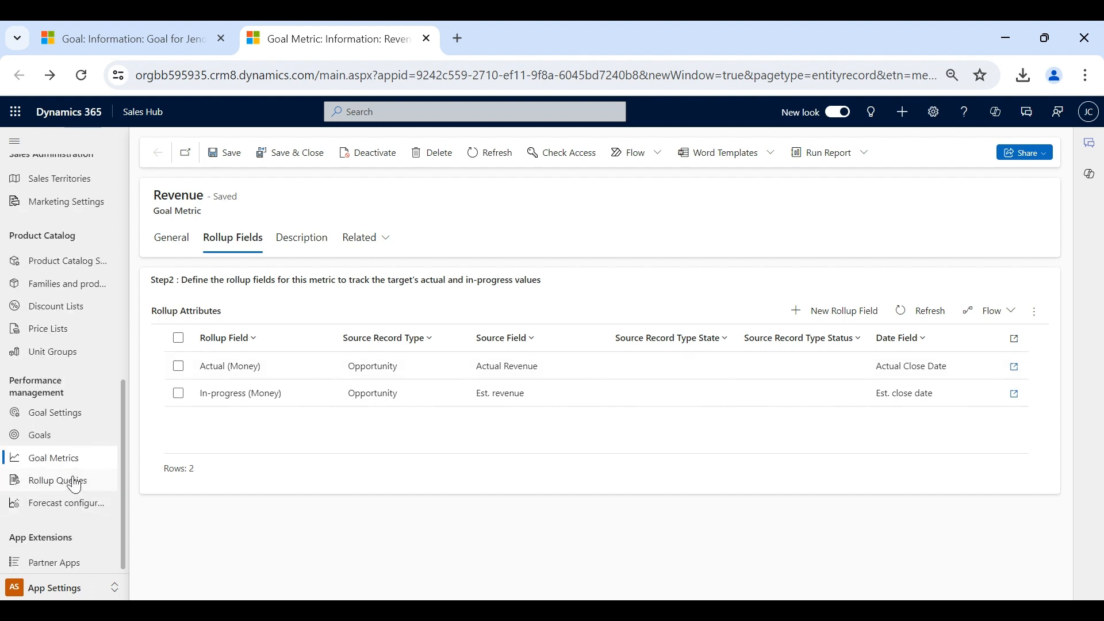
left_click(71, 481)
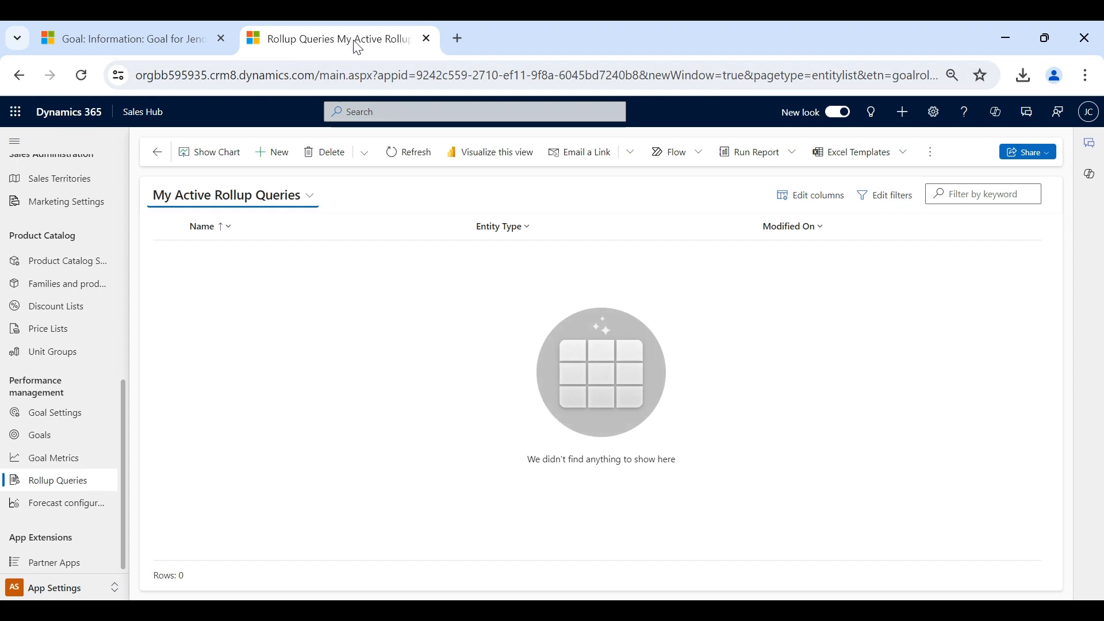
left_click(98, 48)
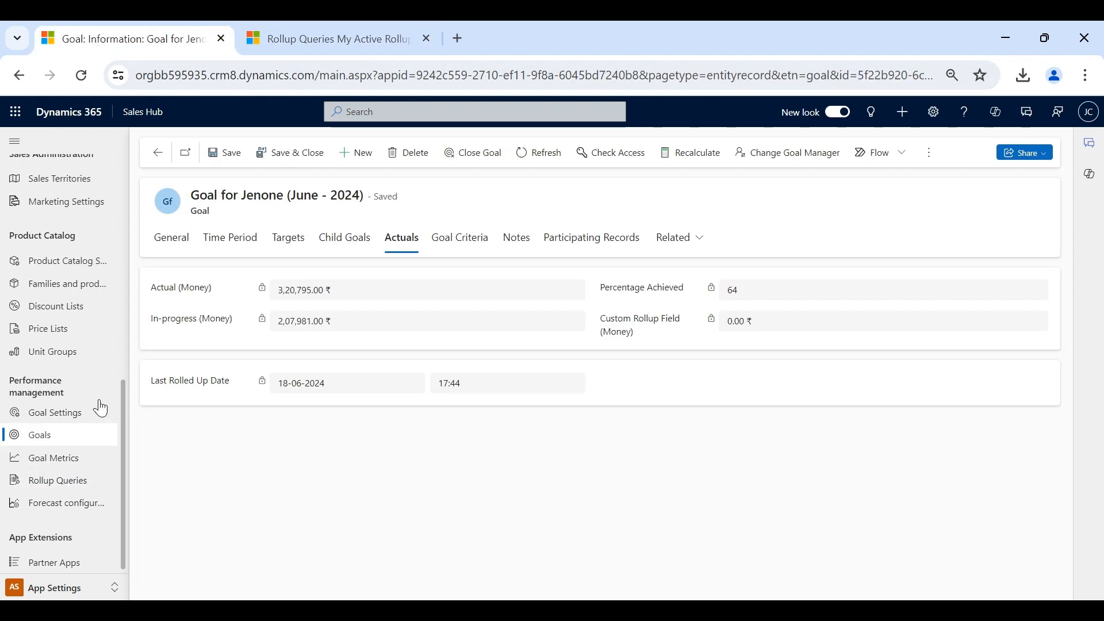
- Switch to the Sales area and open the opportunity 10 Airpot XL Coffee Makers for Alpine Ski House from the open opportunities
left_click(84, 588)
left_click(74, 481)
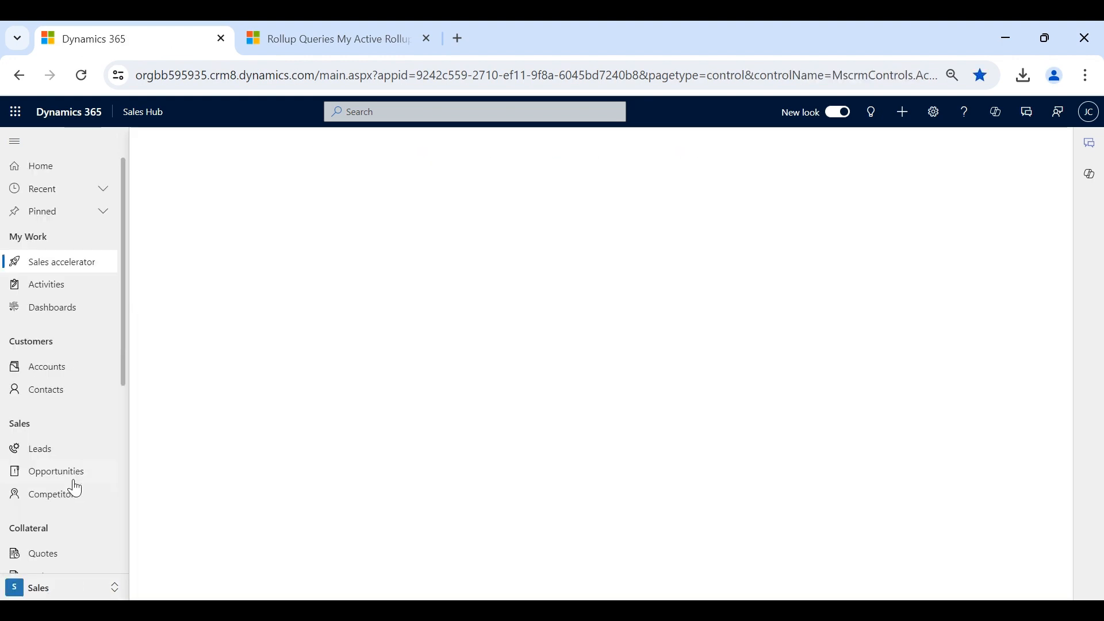
left_click(69, 482)
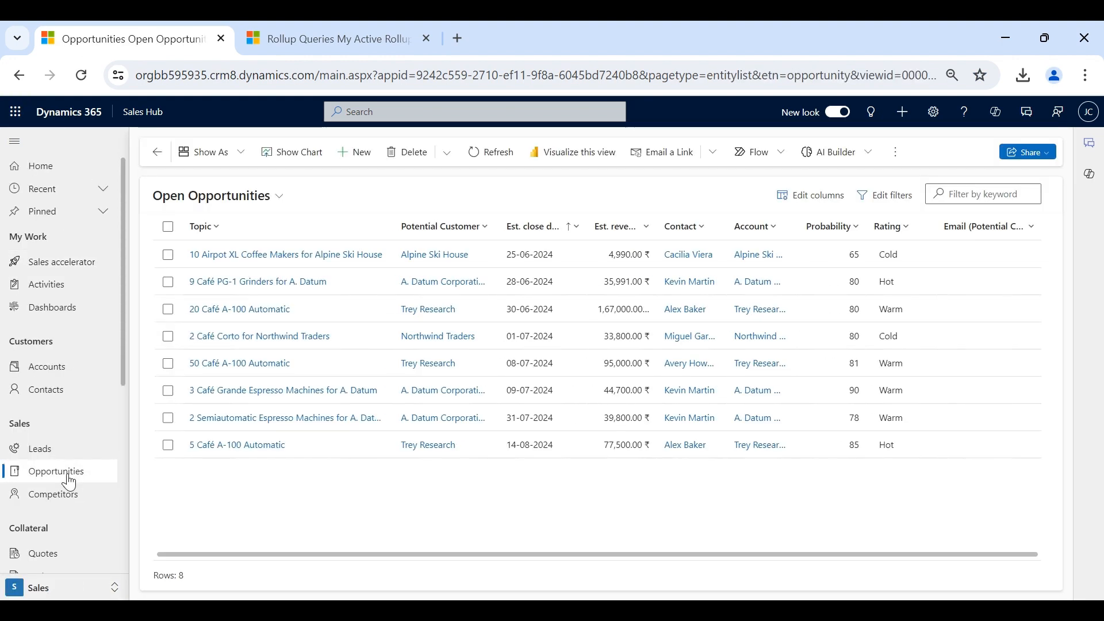
left_click(279, 256)
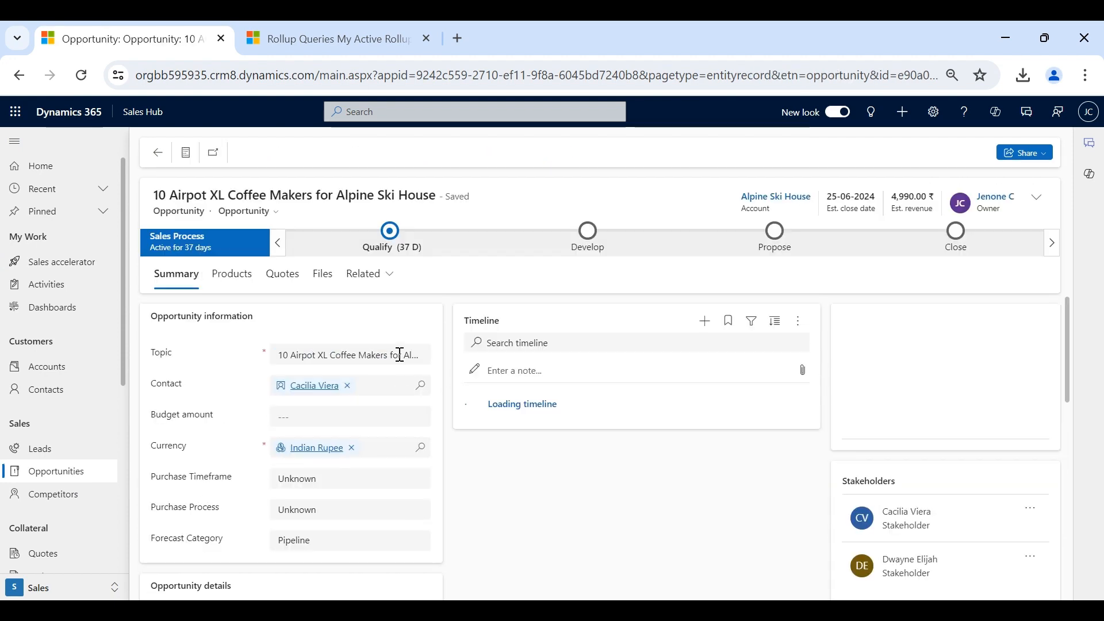
- Examine the opportunity's summary and expand its header fields to view the estimated close date, revenue and owner
scroll(452, 459, "down", 2)
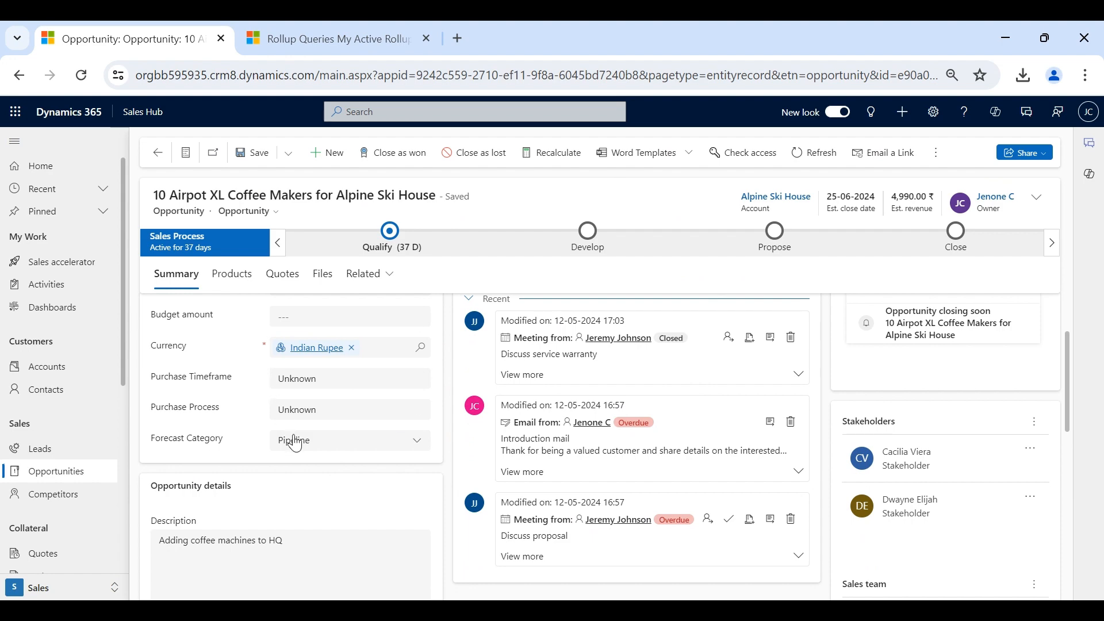
scroll(316, 444, "up", 2)
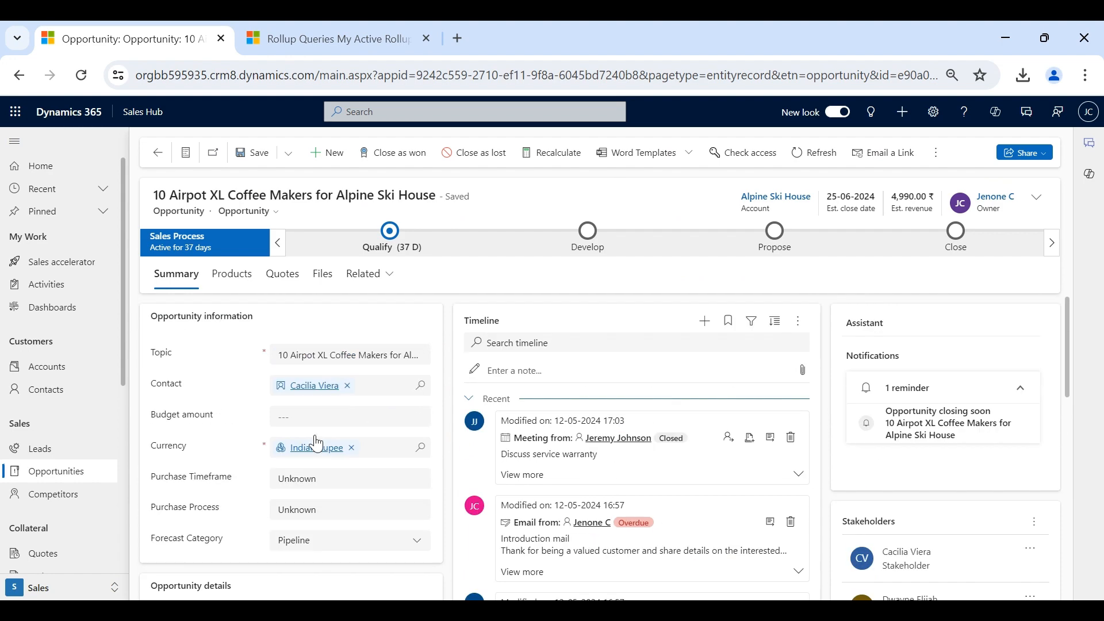
left_click(1037, 199)
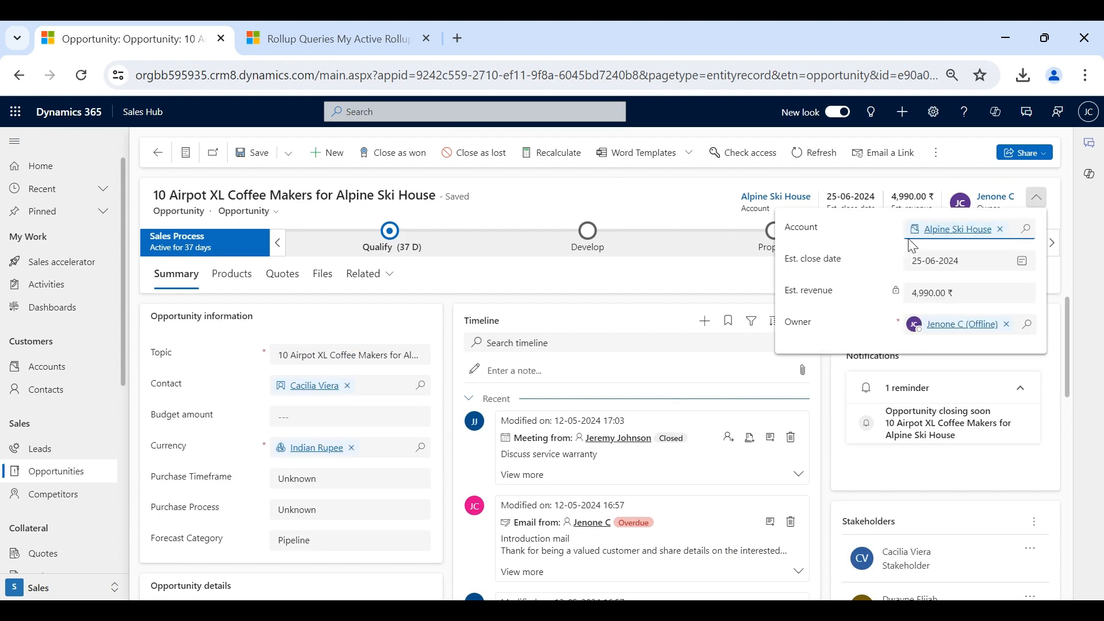
- Open the opportunity's account, Alpine Ski House, and examine the city in its address details
left_click(949, 229)
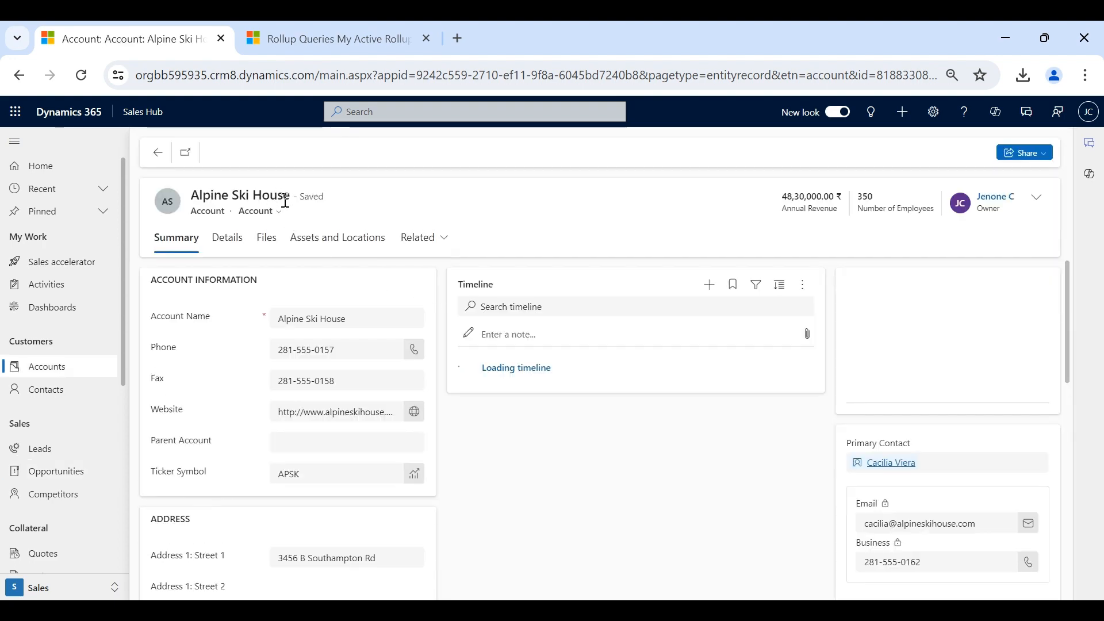
scroll(347, 302, "down", 3)
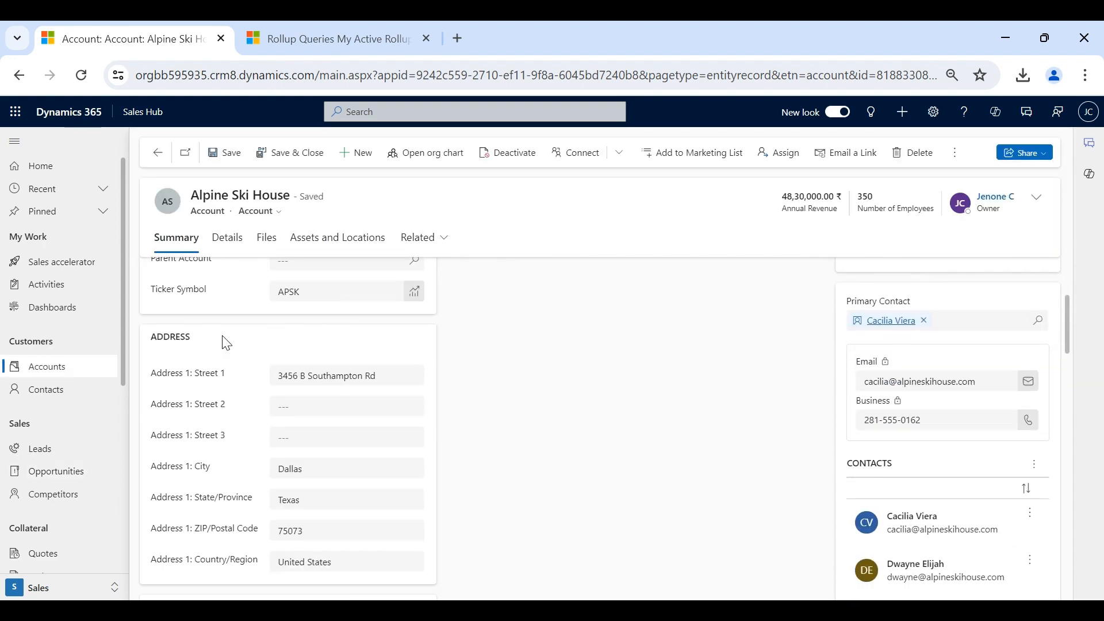
scroll(186, 376, "down", 3)
scroll(185, 378, "up", 5)
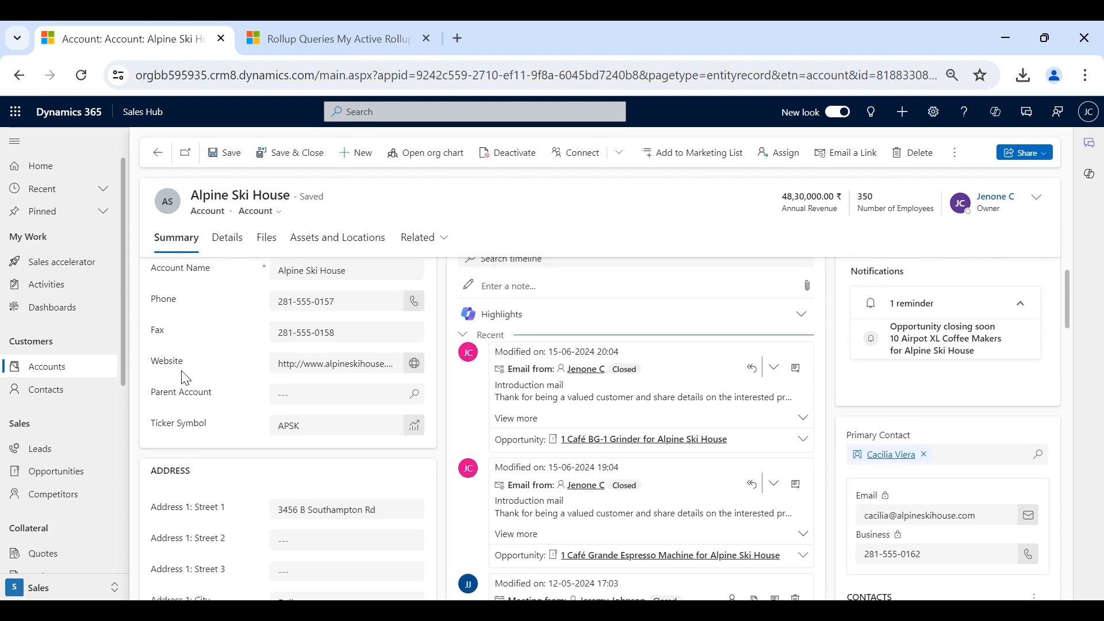
scroll(185, 378, "down", 3)
double_click(209, 393)
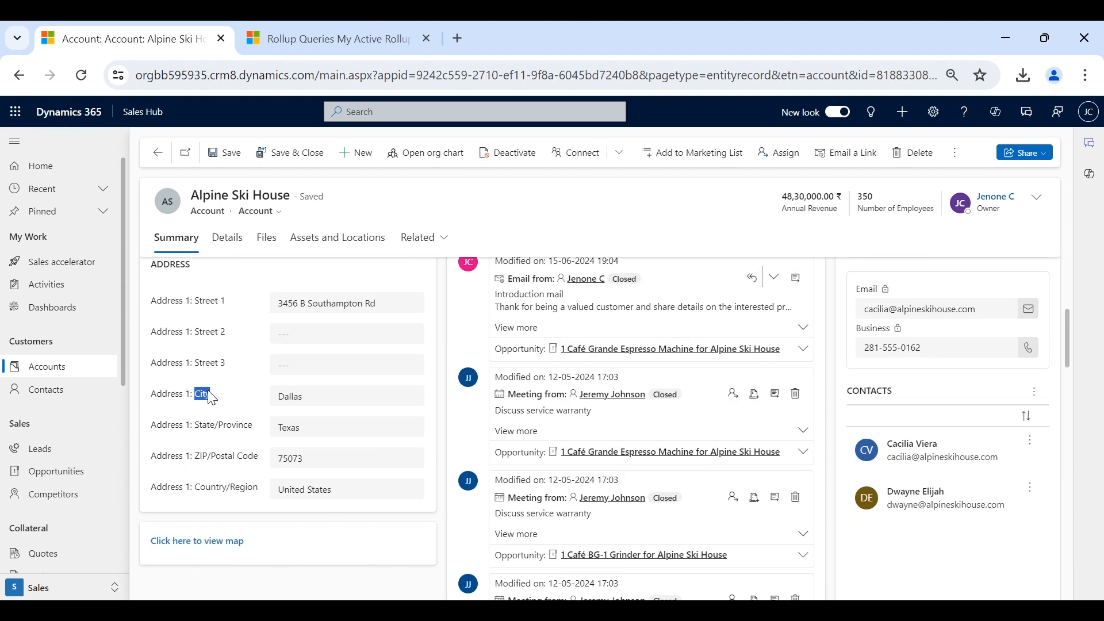
- Create and save a rollup query named Opportunities from Chennai City with the entity type Opportunity
left_click(360, 20)
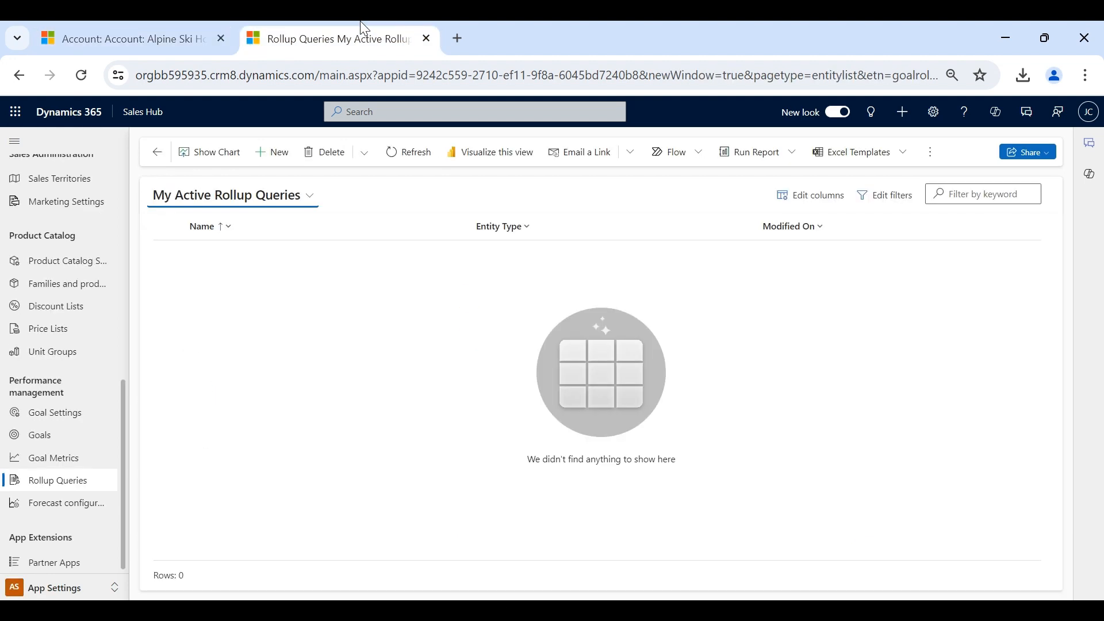
left_click(284, 155)
left_click(317, 290)
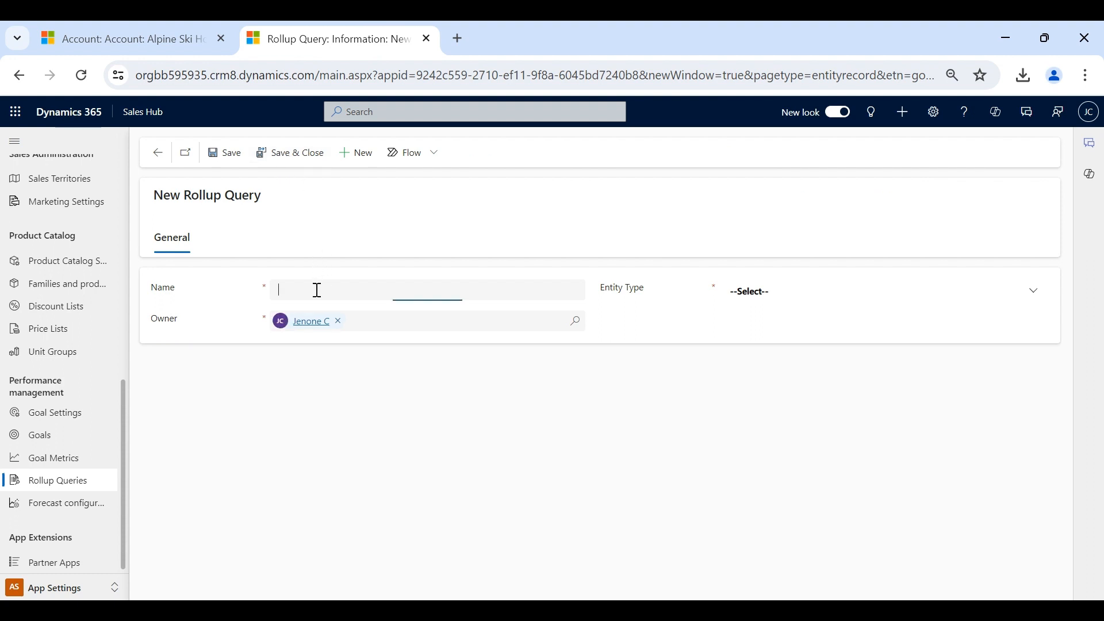
type("Opportunit")
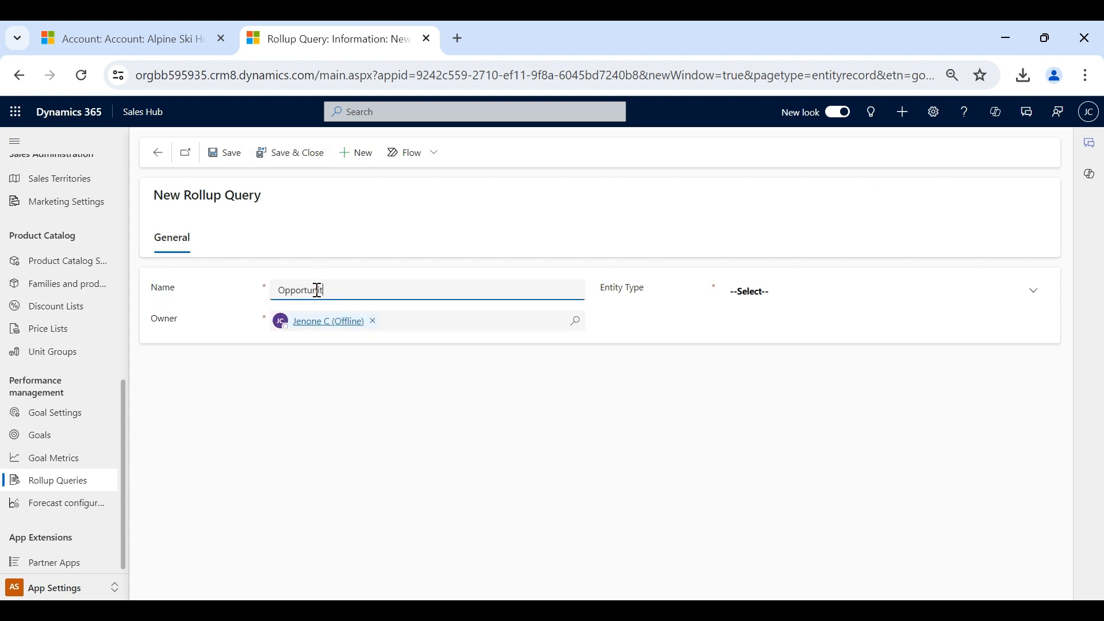
type("ies from Chennai City")
left_click(744, 292)
scroll(774, 422, "down", 1)
scroll(774, 422, "down", 15)
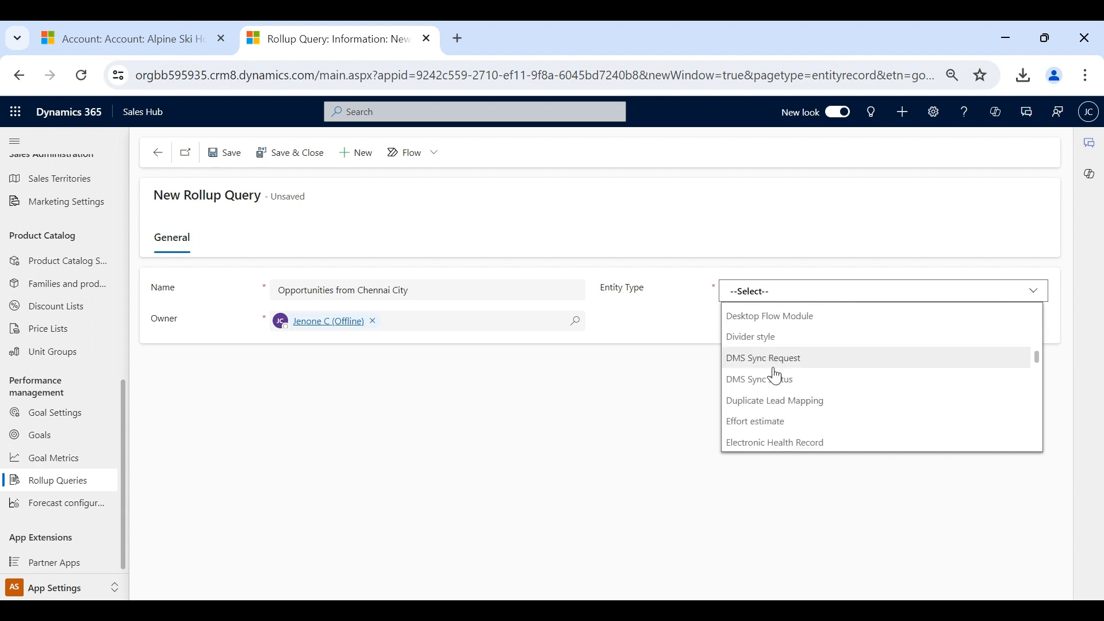
scroll(775, 375, "down", 15)
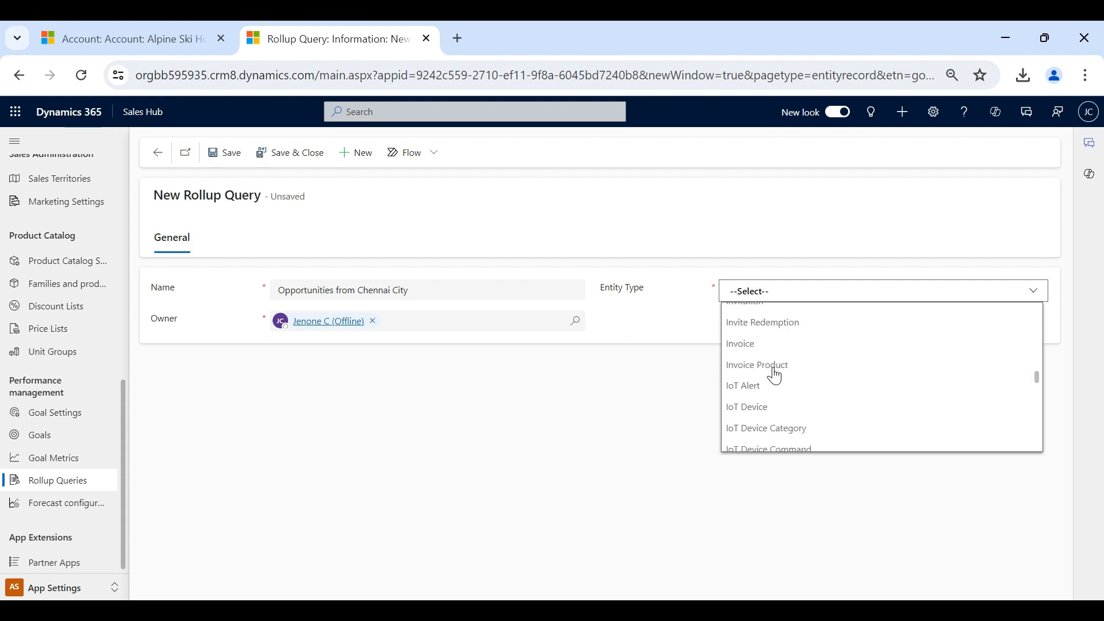
scroll(776, 375, "down", 15)
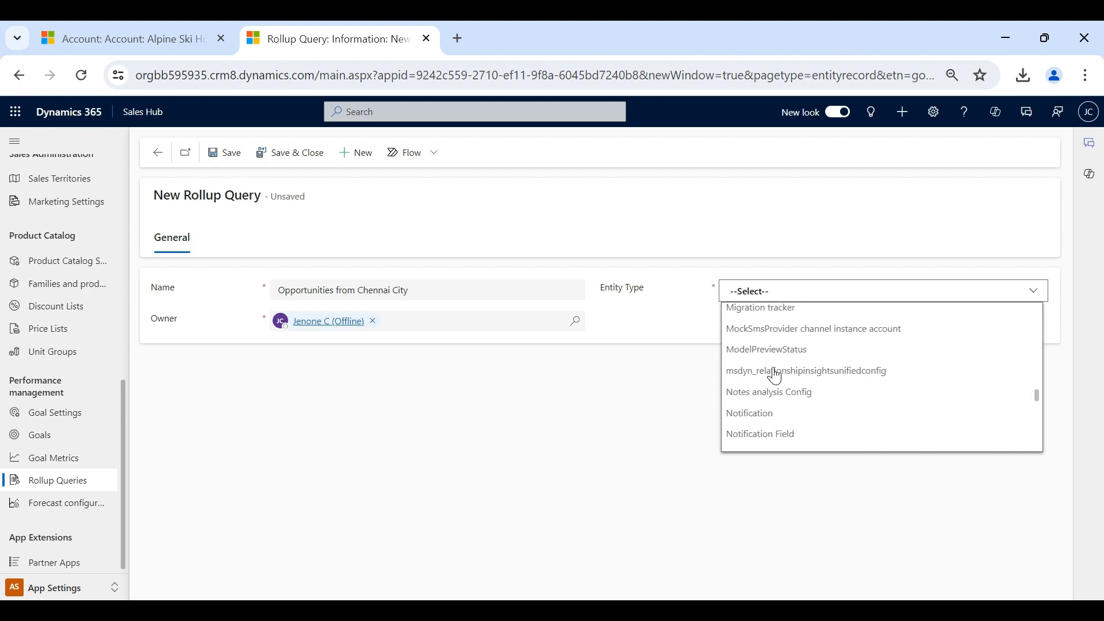
left_click(767, 358)
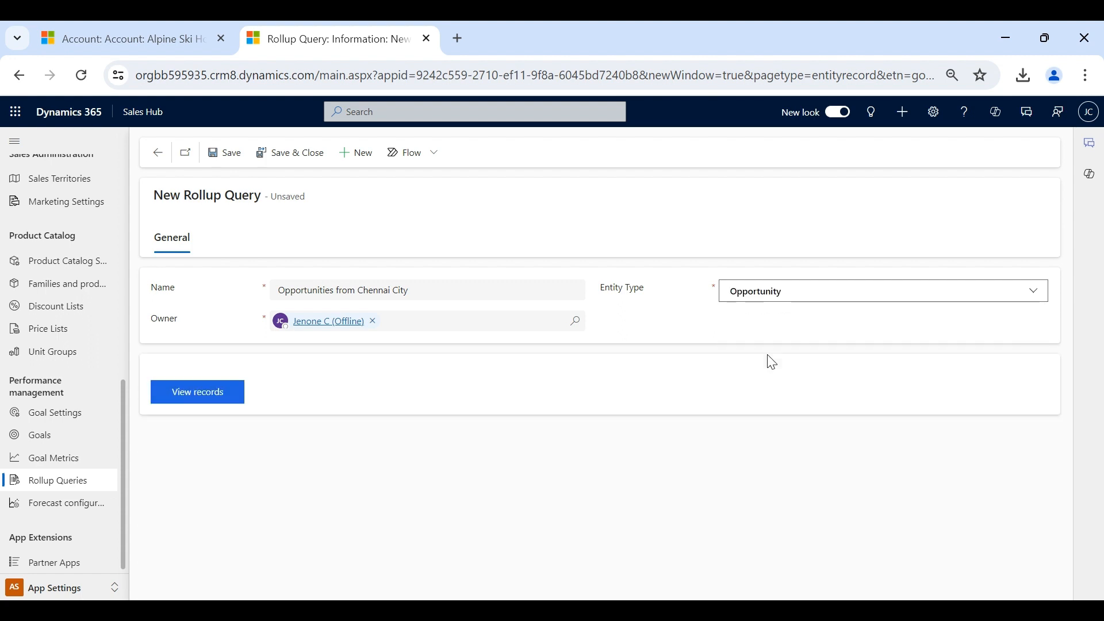
left_click(221, 163)
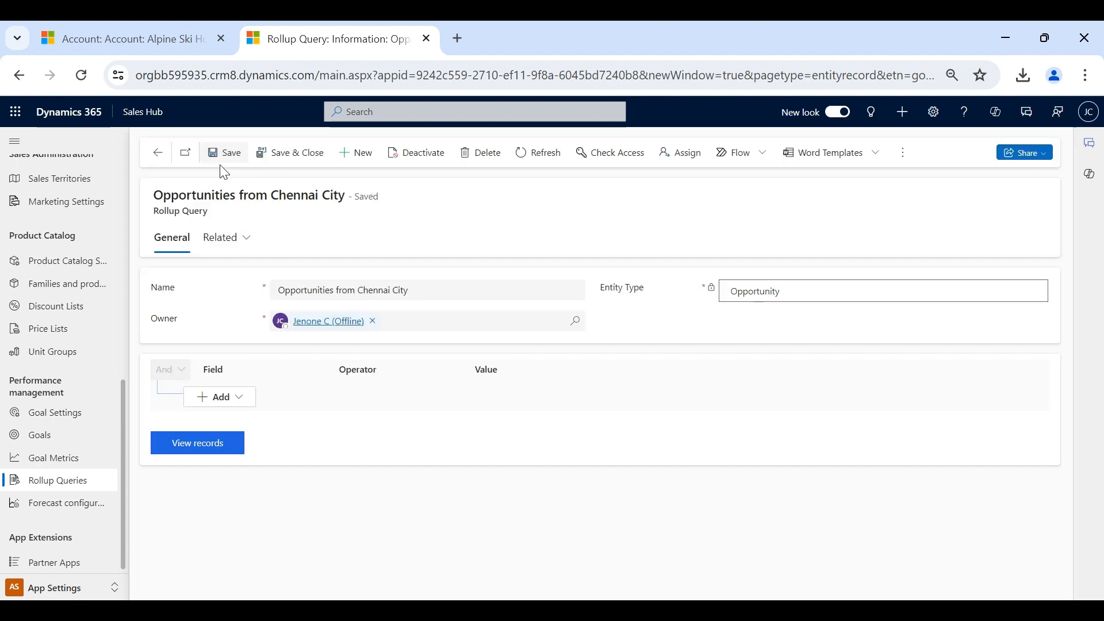
left_click(238, 398)
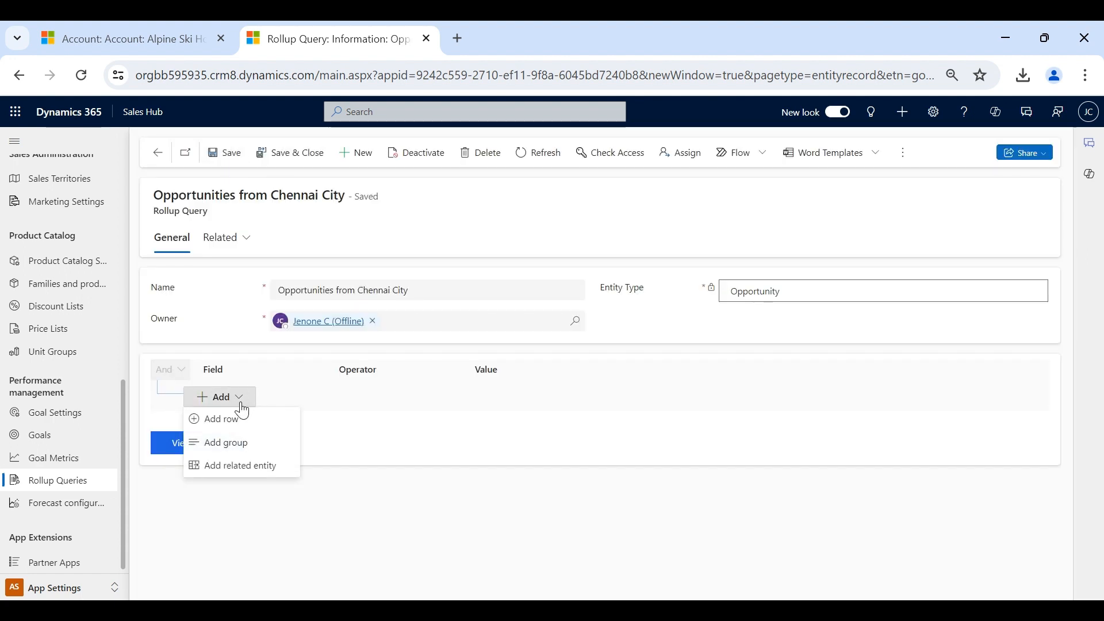
left_click(232, 423)
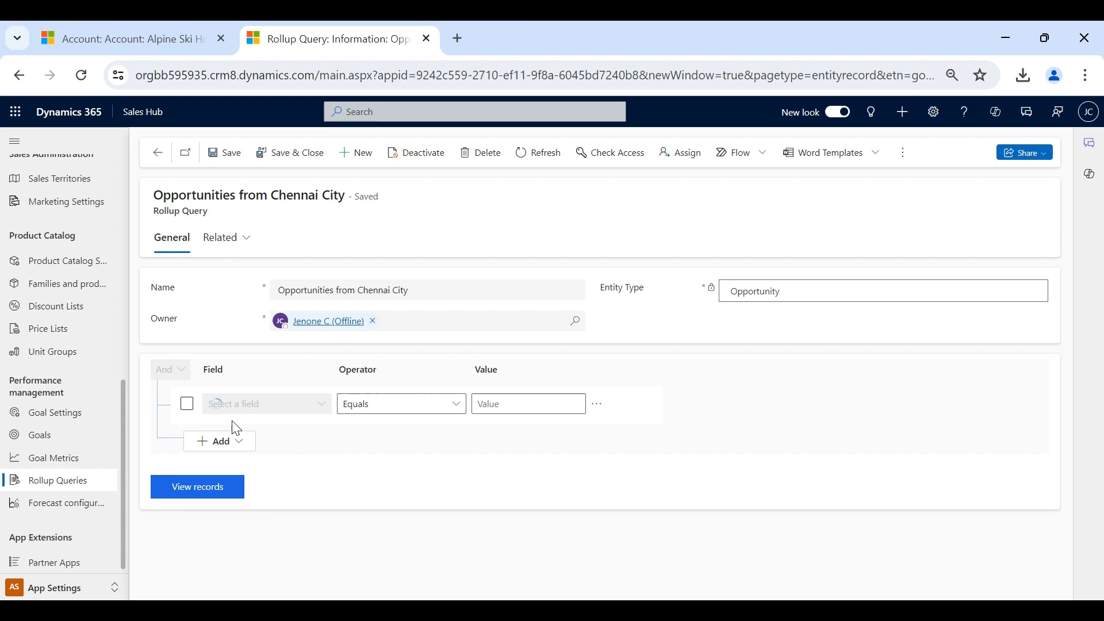
left_click(322, 408)
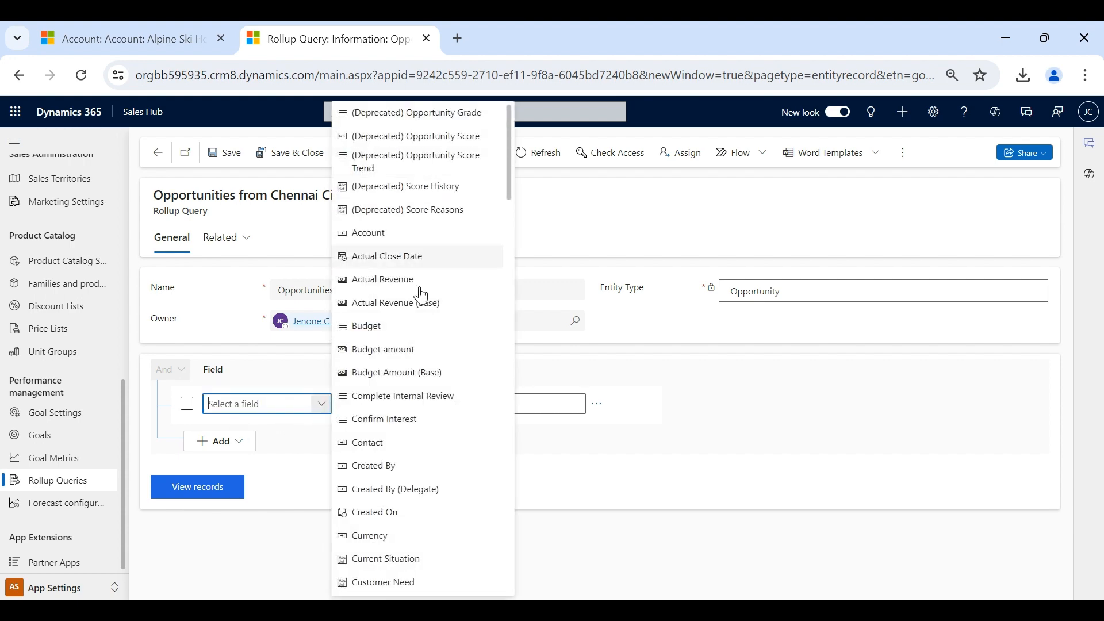
scroll(414, 368, "down", 3)
scroll(410, 415, "down", 8)
scroll(456, 422, "up", 12)
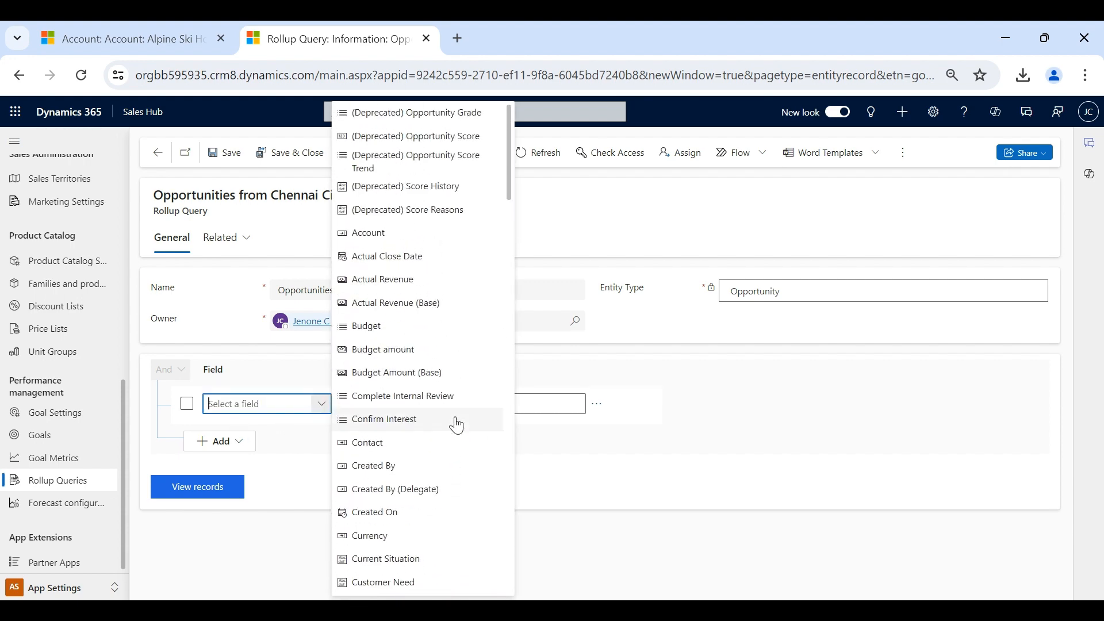
left_click(596, 405)
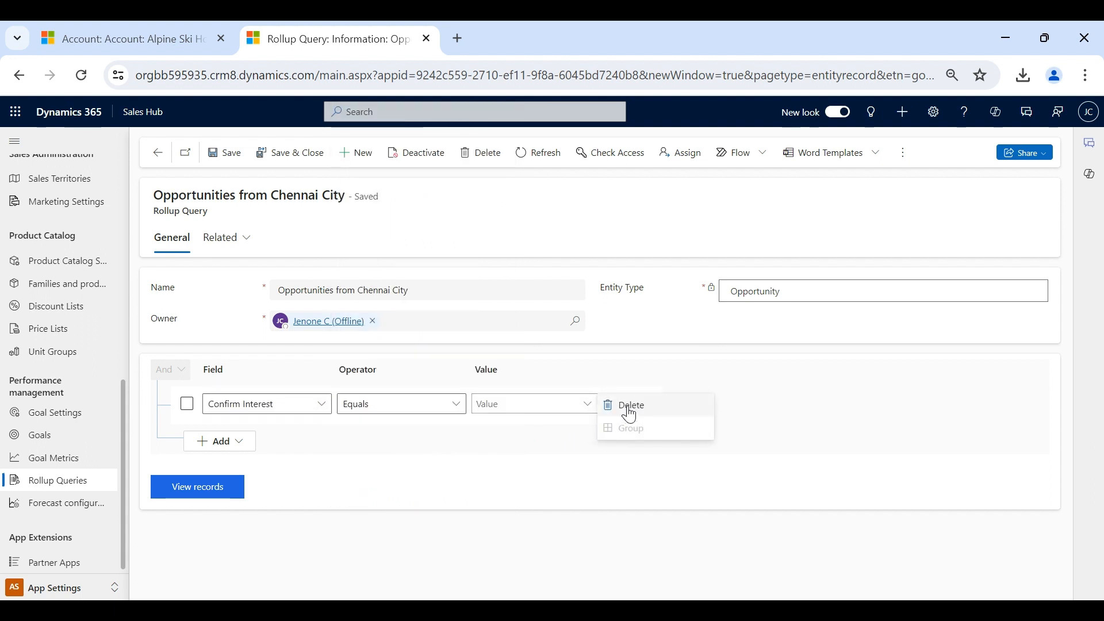
left_click(624, 404)
- Add a related-entity filter on Account (Account) where Address 1: City equals Chennai, and save the rollup query
left_click(220, 397)
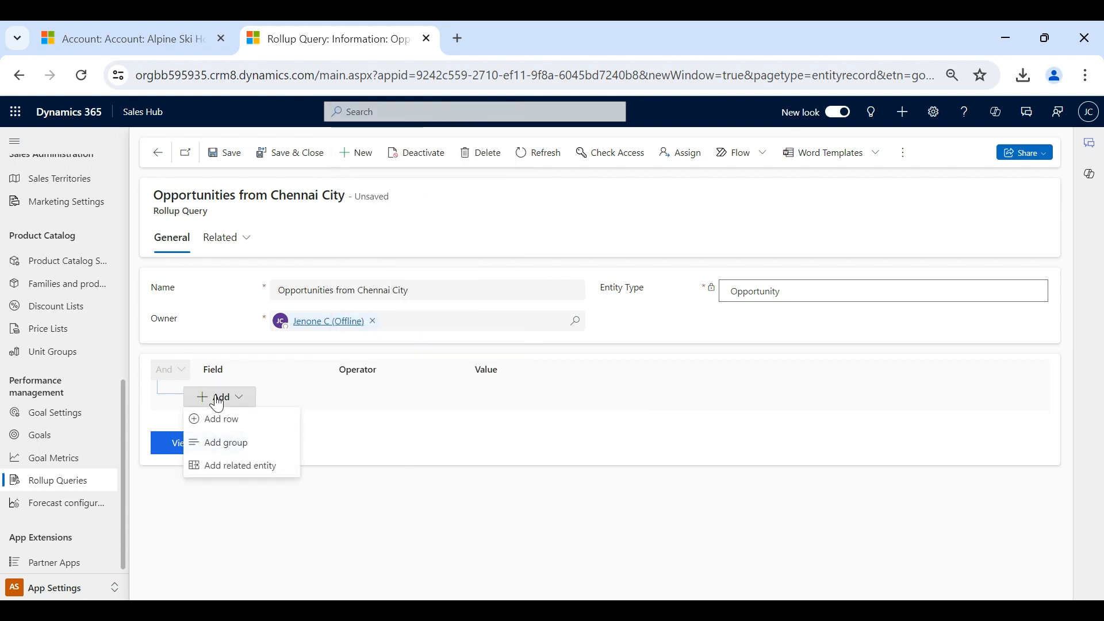
left_click(244, 467)
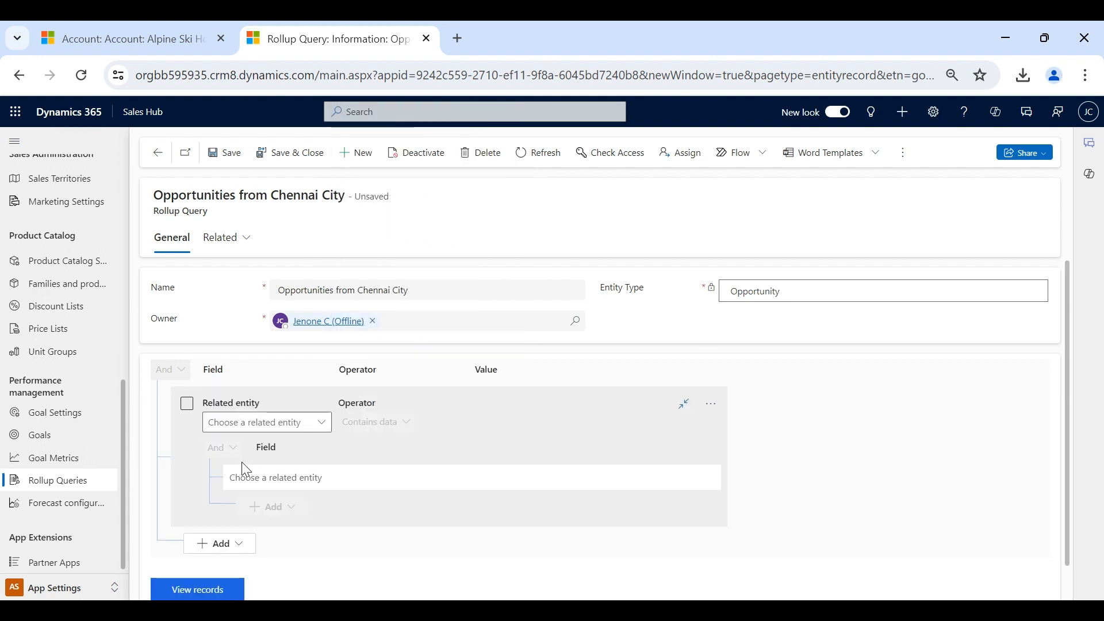
left_click(316, 426)
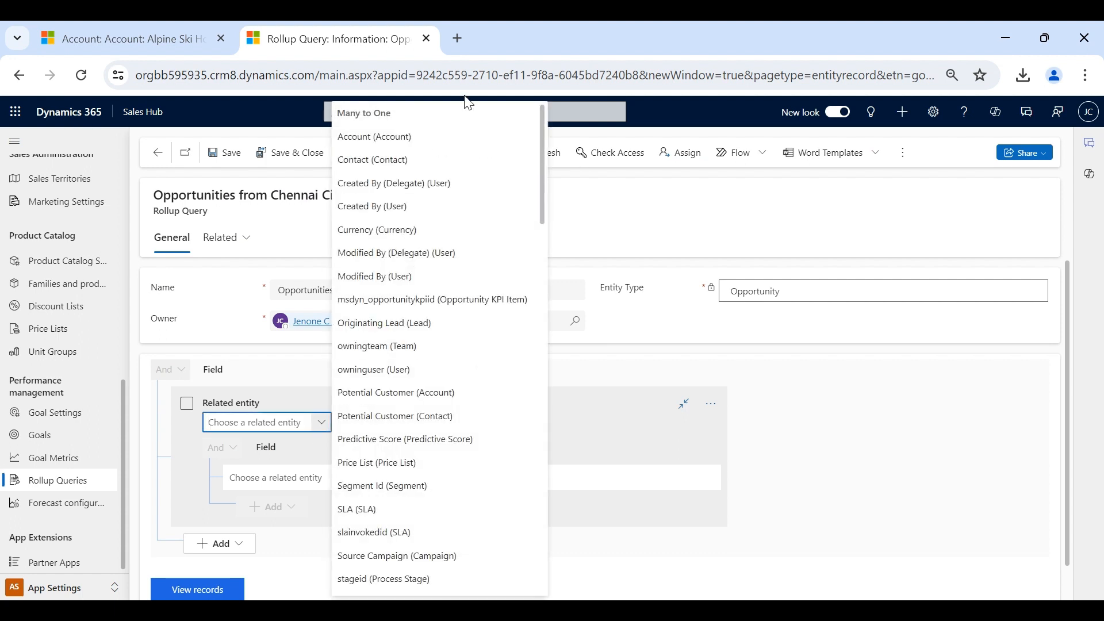
left_click(443, 138)
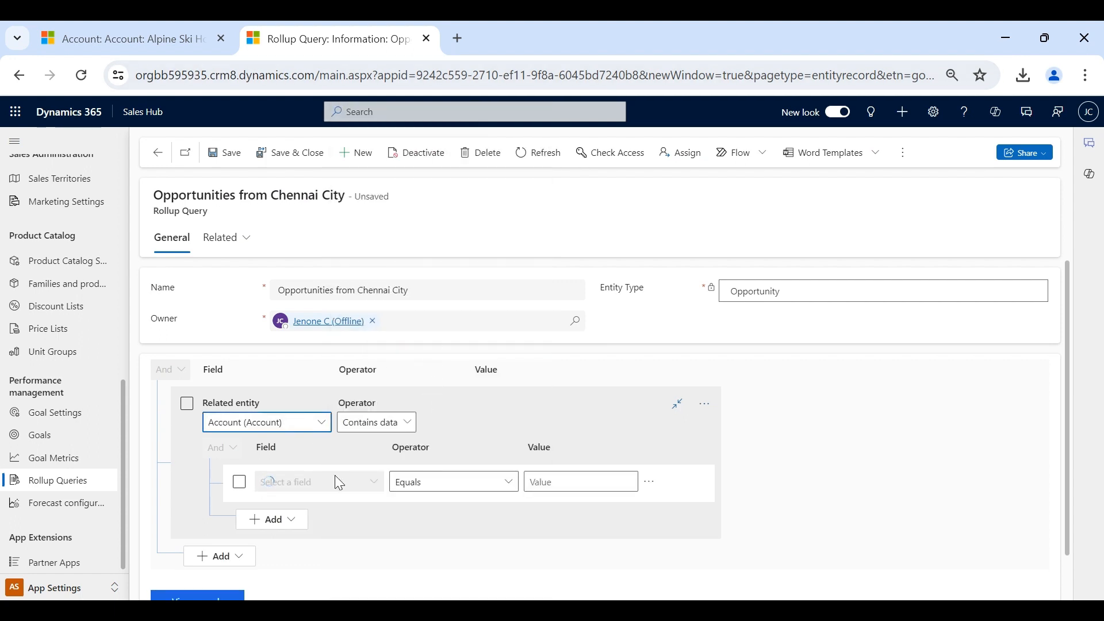
left_click(375, 486)
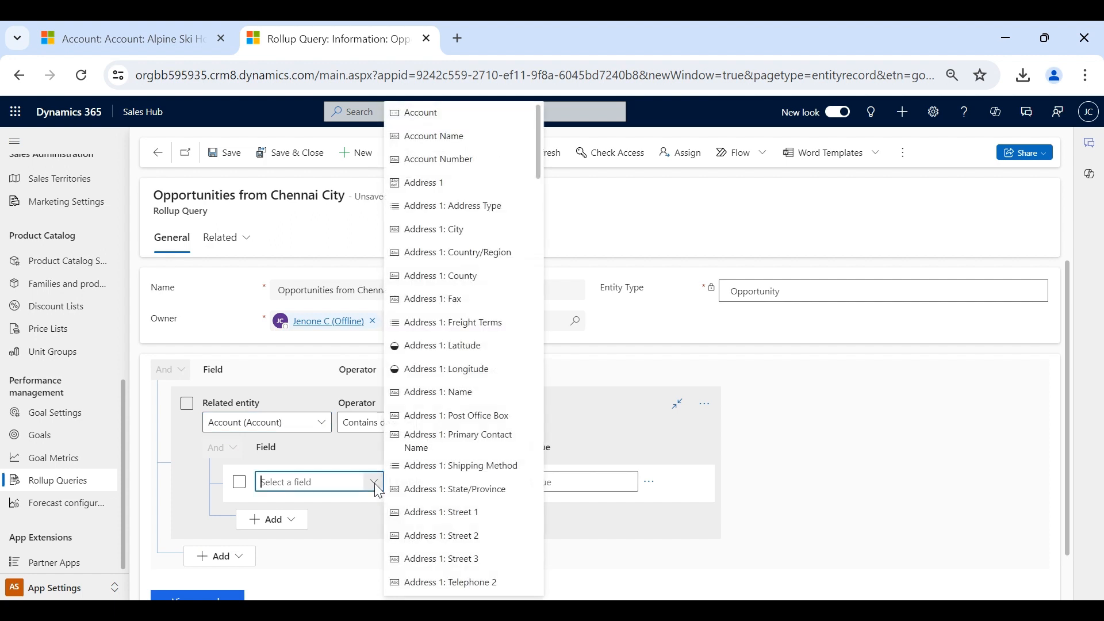
left_click(446, 230)
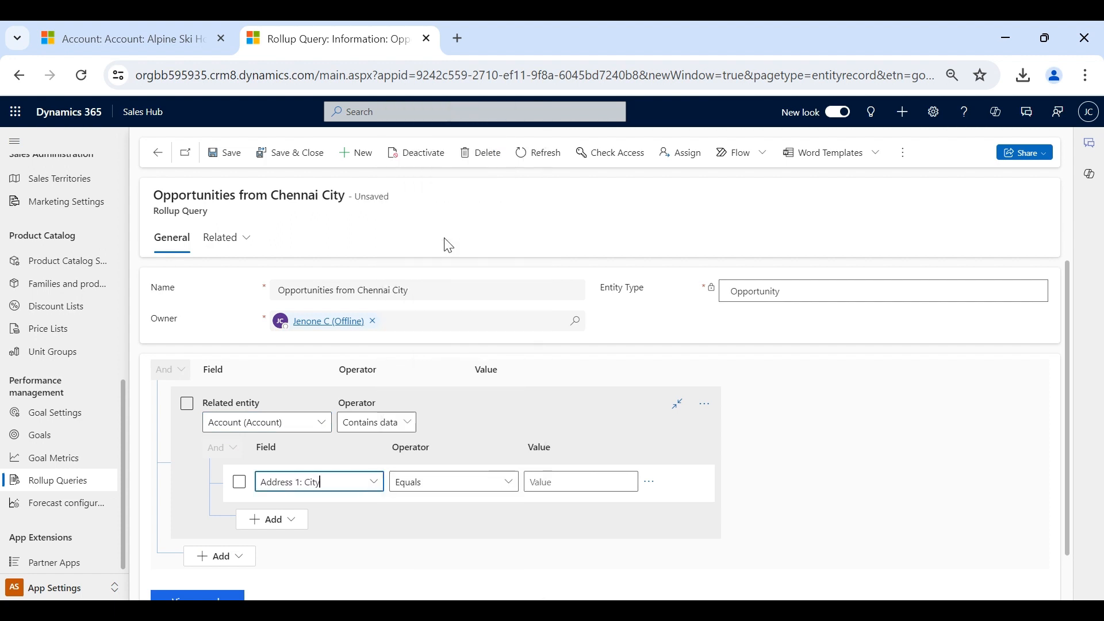
left_click(550, 482)
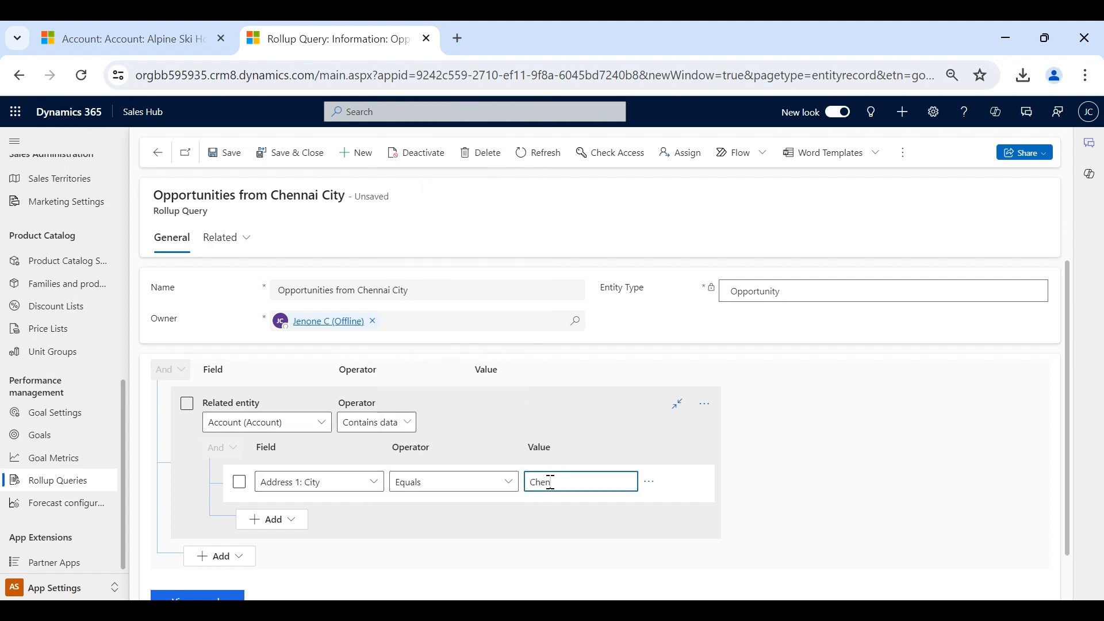
scroll(749, 499, "down", 1)
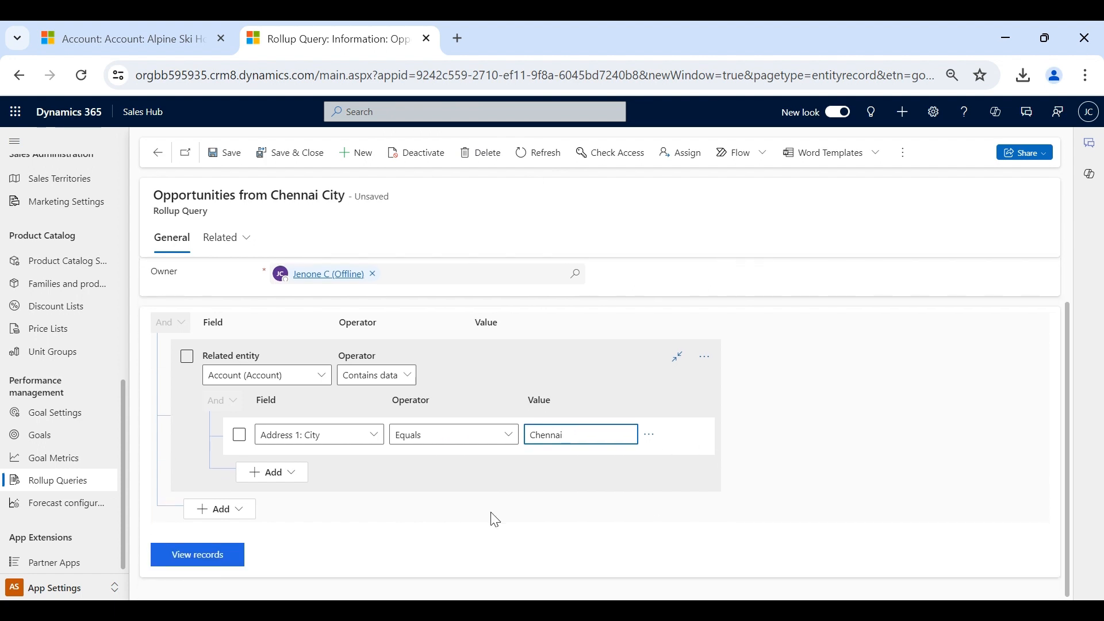
left_click(227, 153)
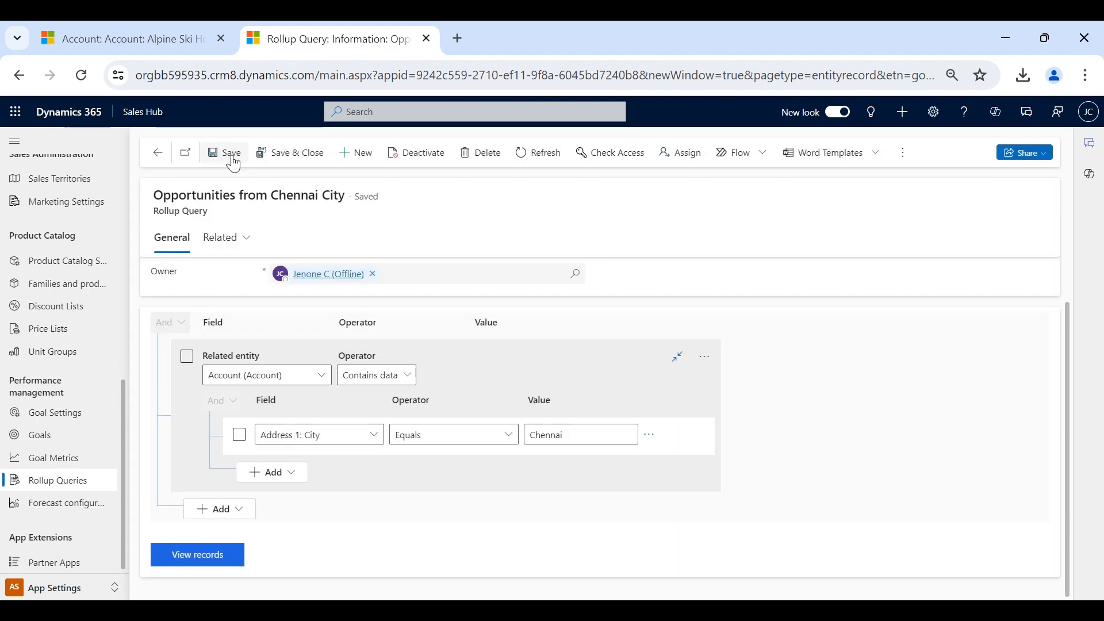
- Return to the rollup queries list, then open the June 2024 goal and view its actual and in-progress amounts
left_click(158, 152)
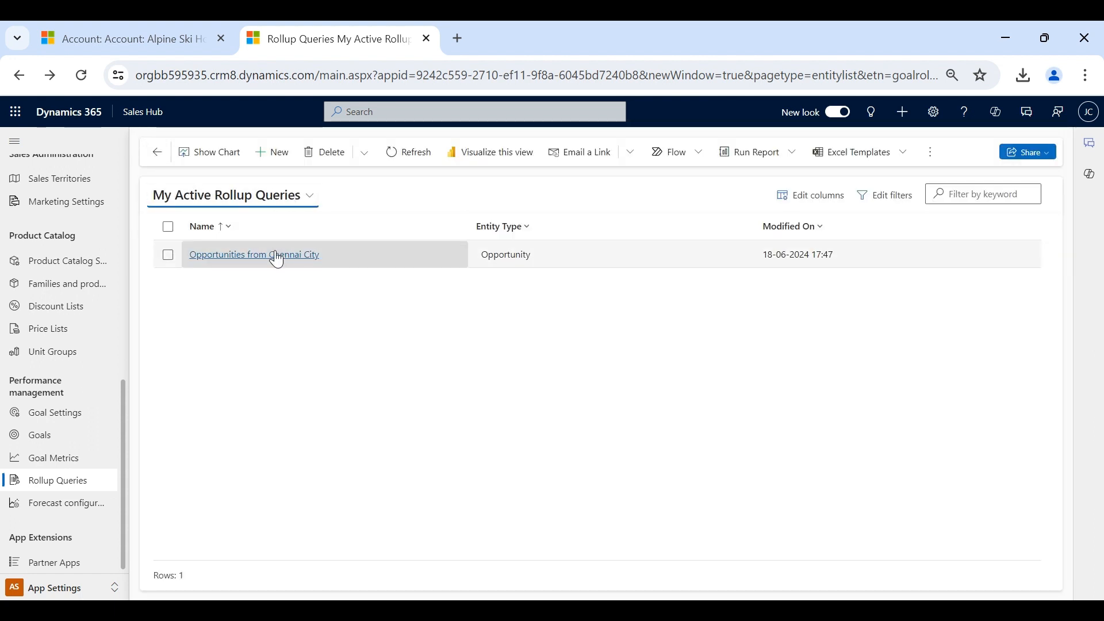
left_click(72, 441)
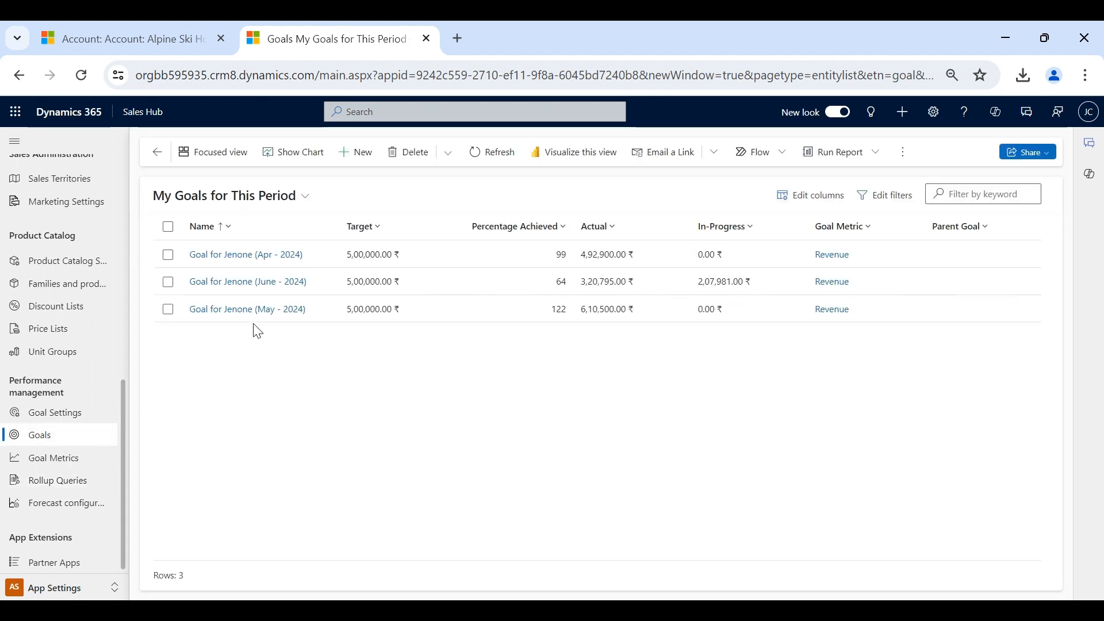
left_click(254, 285)
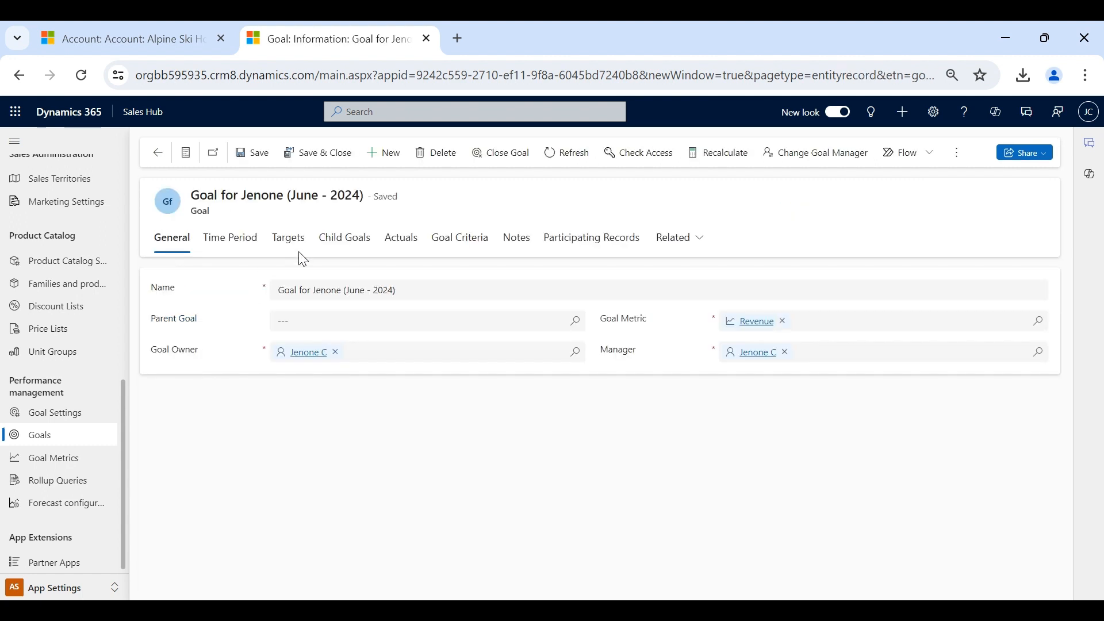
left_click(393, 244)
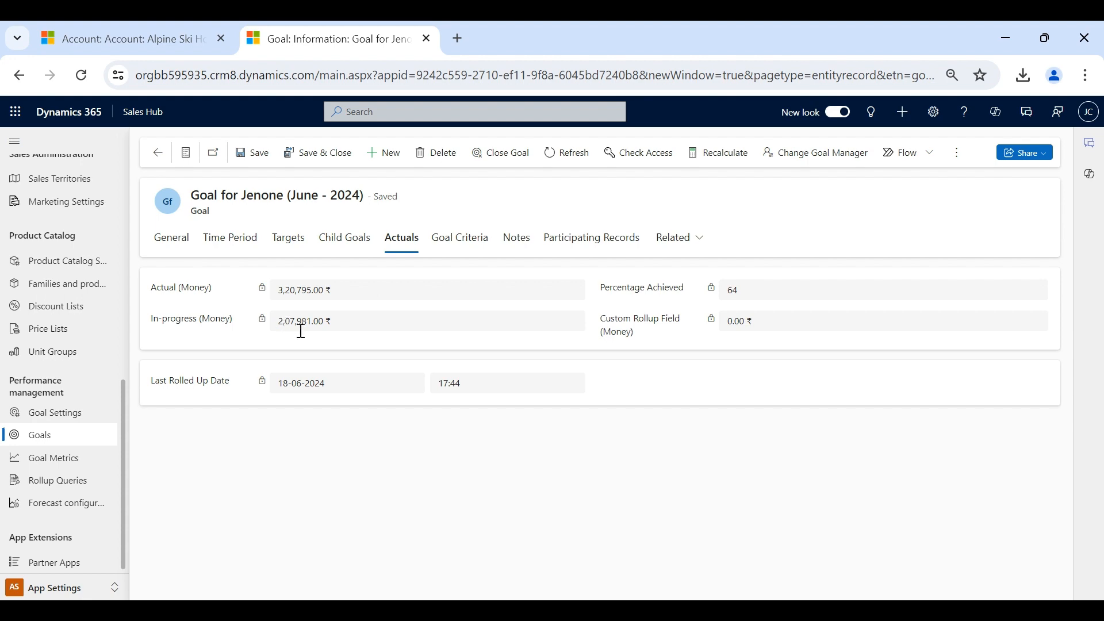
- Go back to the open opportunities in the Sales area and select the three with estimated close dates in June 2024
left_click(120, 40)
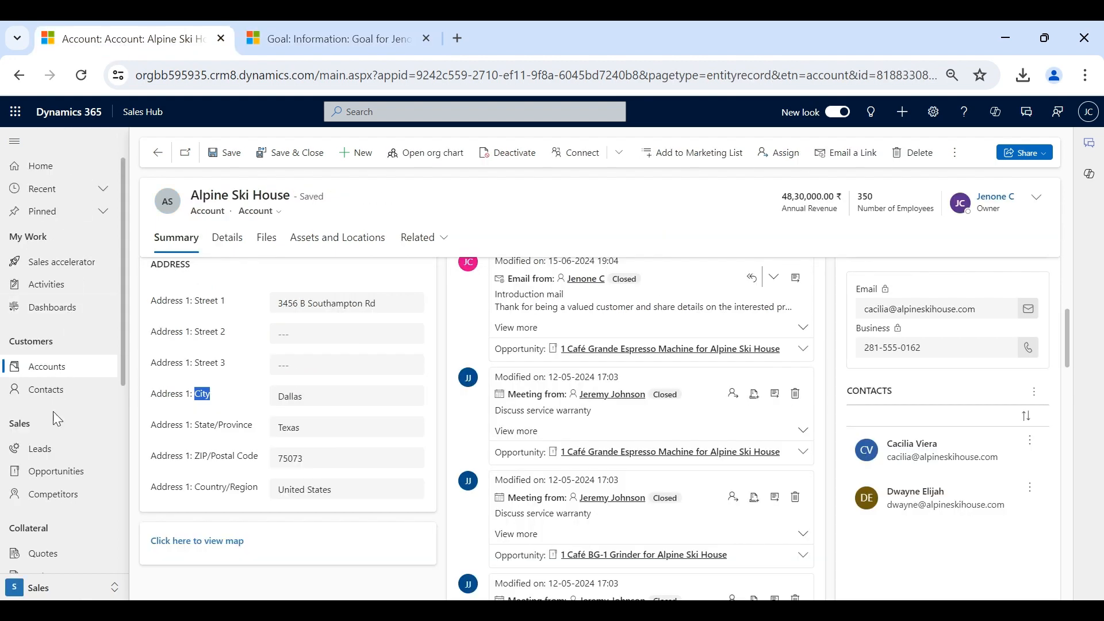
left_click(56, 470)
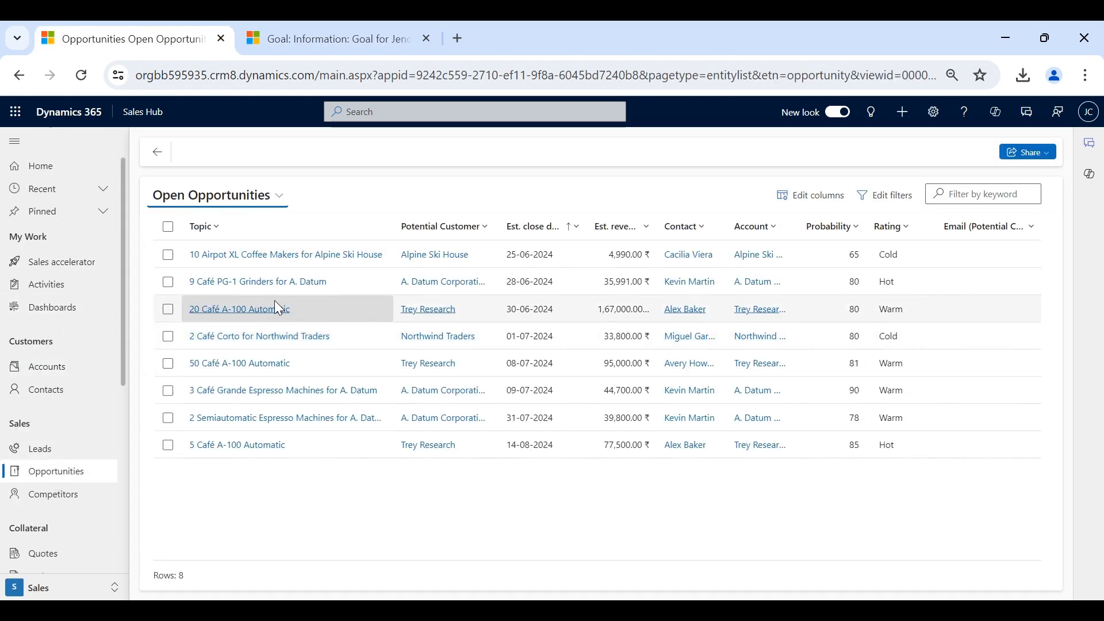
left_click(169, 255)
left_click(168, 282)
left_click(168, 309)
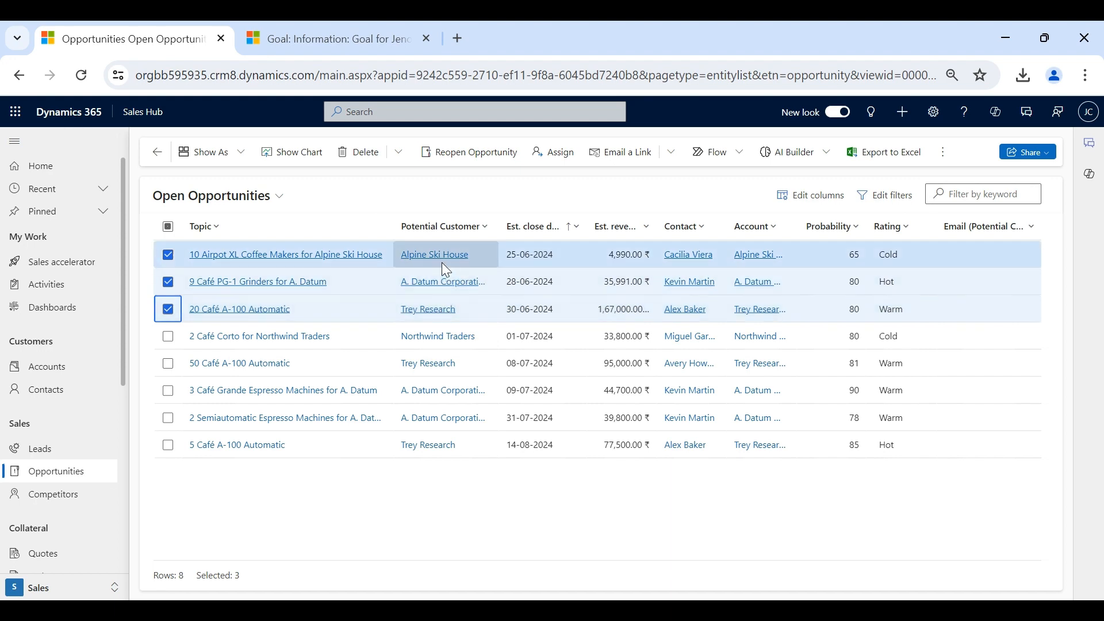
- Add the related Account column Address 1: City to the open opportunities list, directly after Est. revenue, and apply it
left_click(811, 196)
left_click(865, 144)
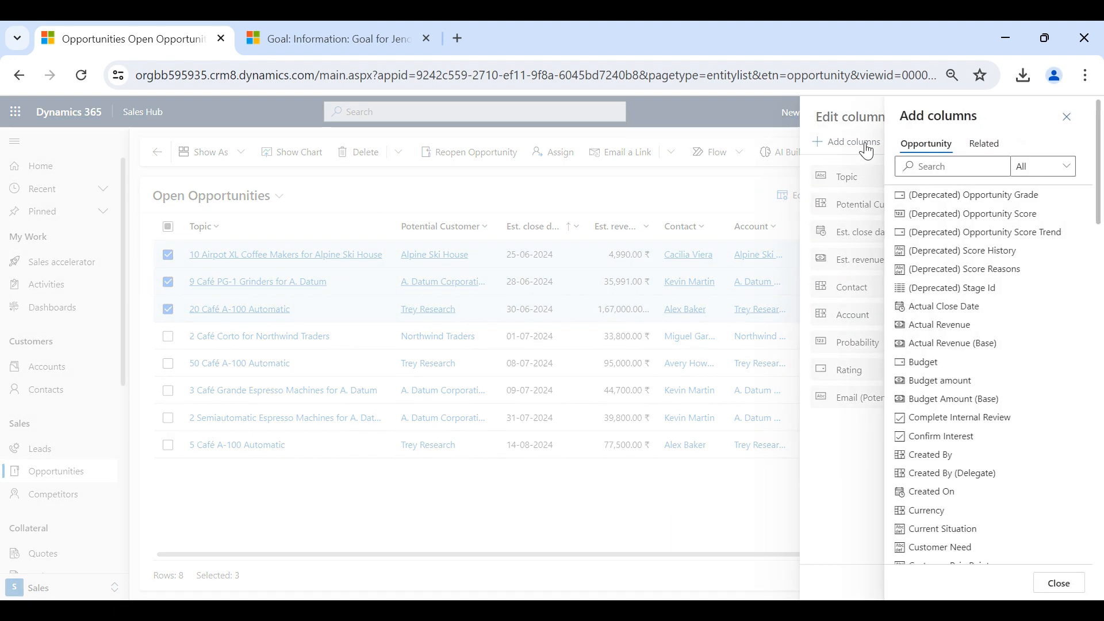
left_click(985, 145)
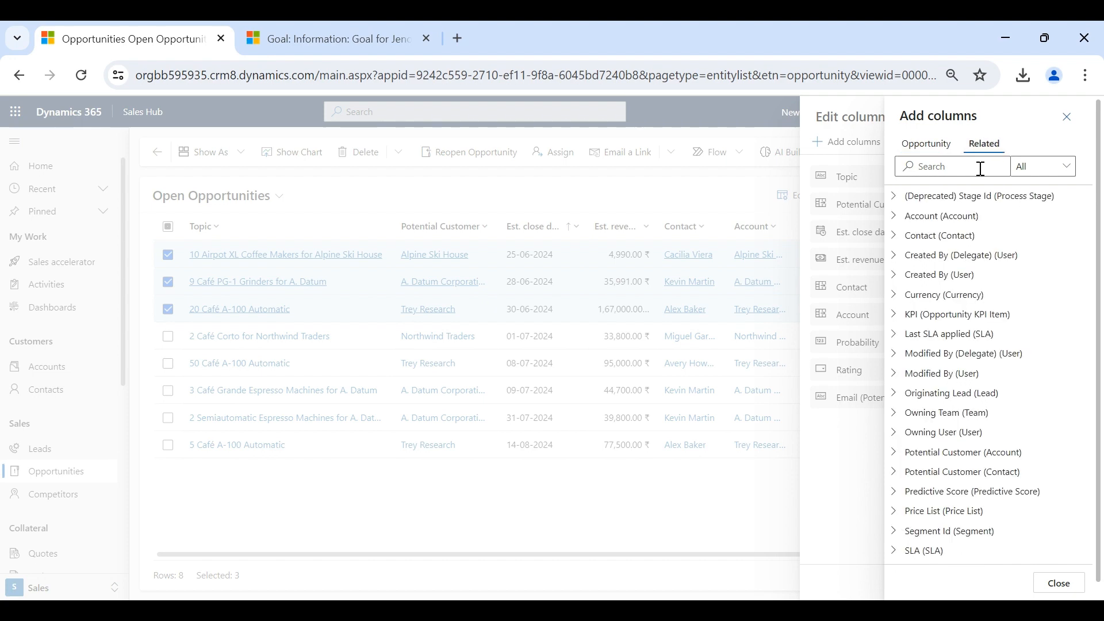
left_click(892, 218)
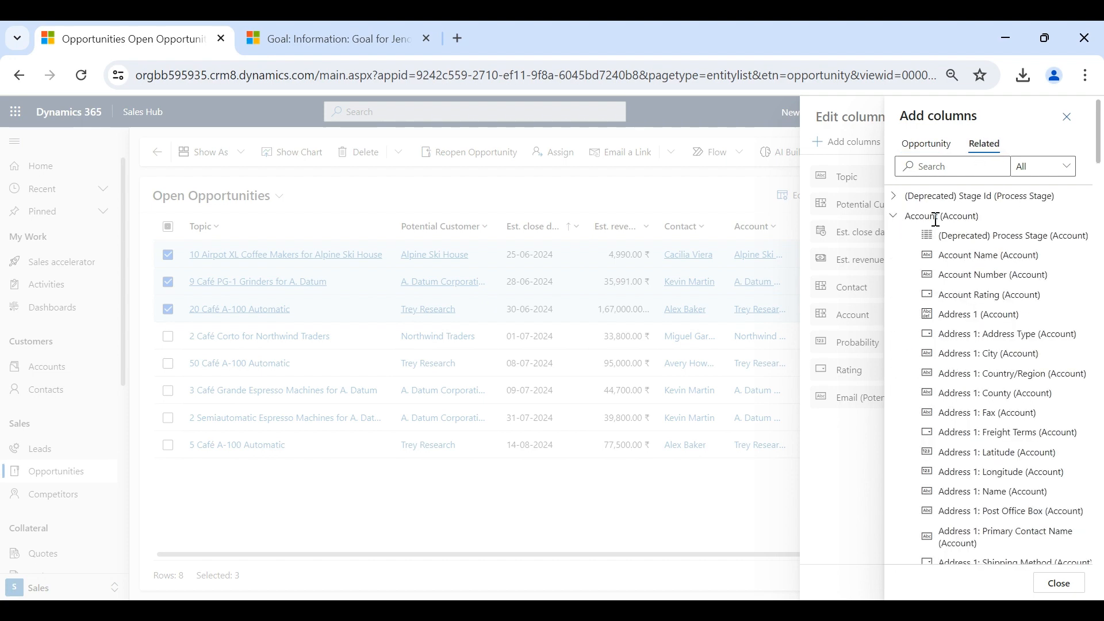
left_click(994, 355)
left_click(1060, 584)
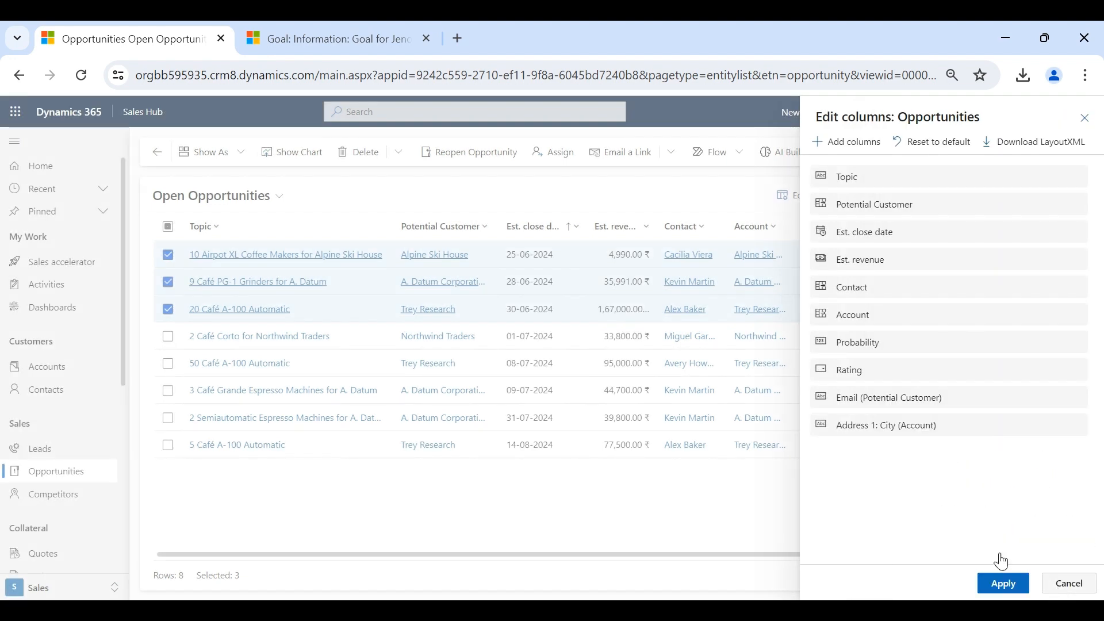
left_click_drag(832, 422, 841, 294)
left_click(1003, 585)
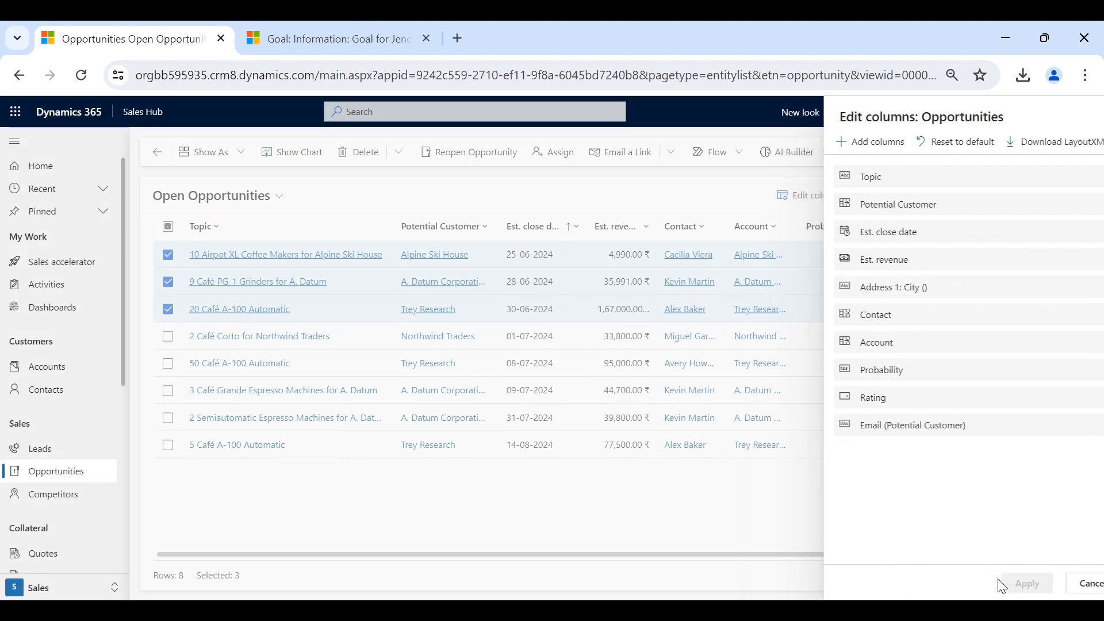
- Select the three open opportunities with June 2024 estimated close dates and check their account cities
left_click(168, 255)
key("shift+Down")
key("shift+Down")
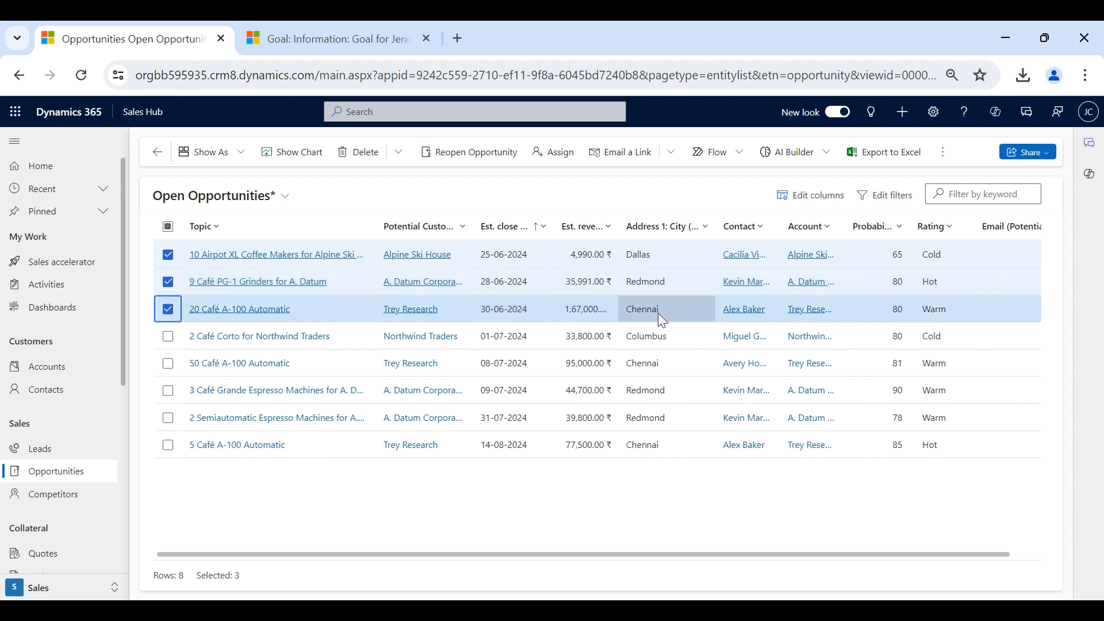
- Save the modified open opportunities list as a new view named Open Opportunities - demo
left_click(285, 196)
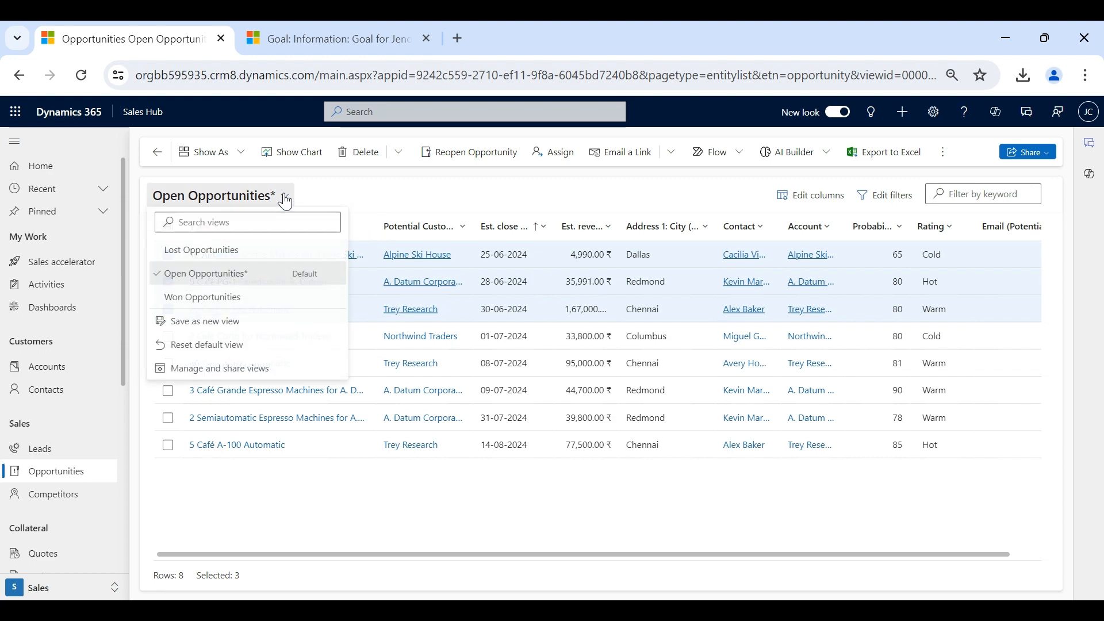
left_click(244, 324)
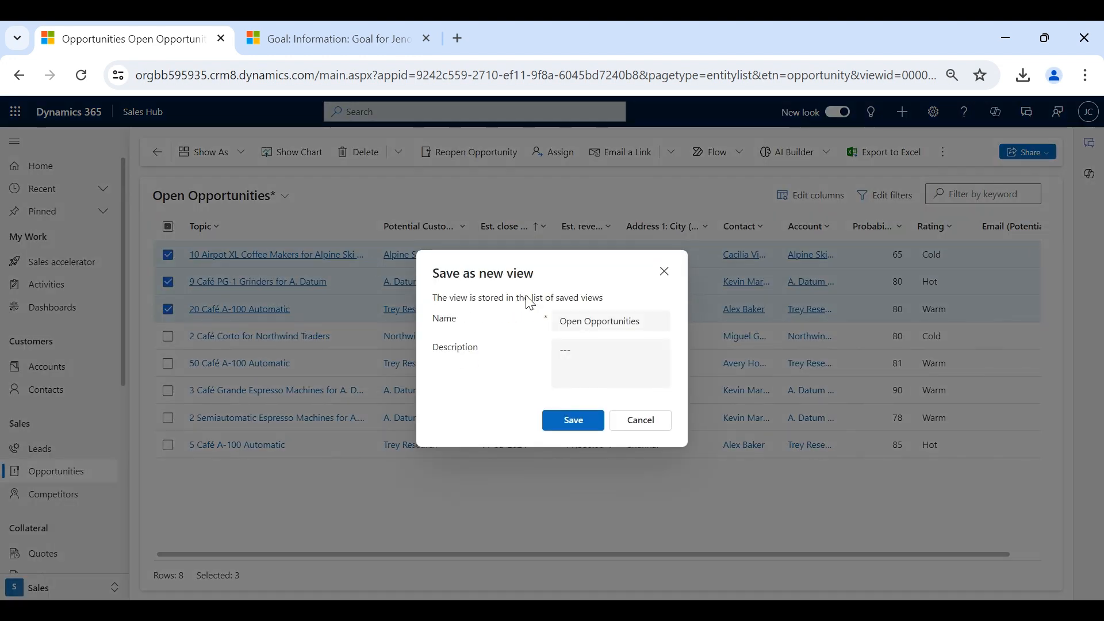
left_click(654, 315)
type("- demo")
left_click(573, 421)
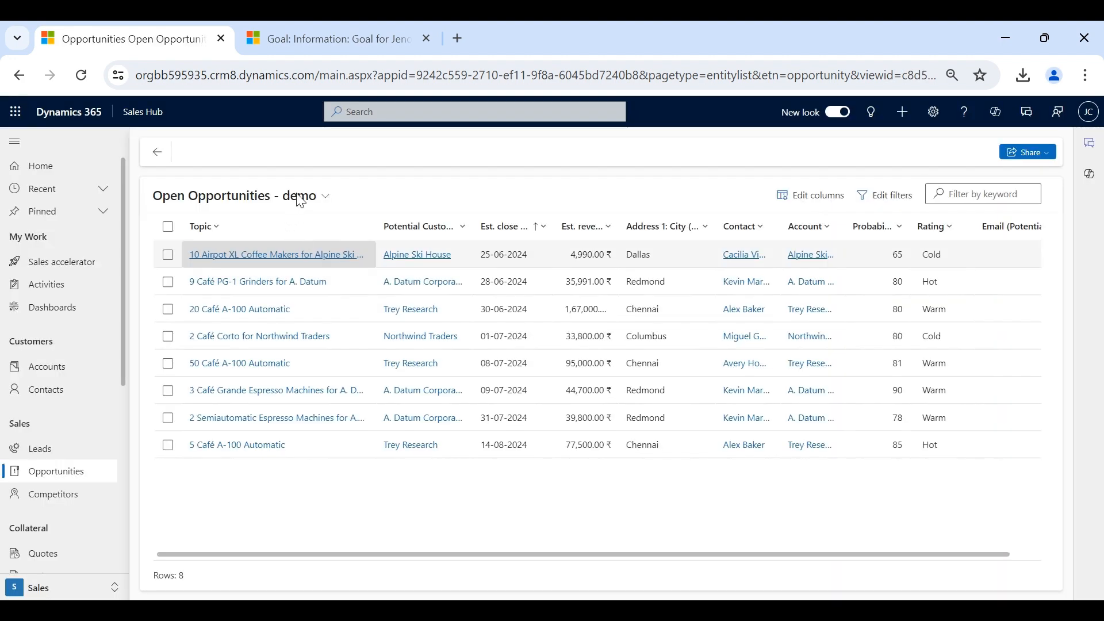
- Switch to the Won Opportunities view and add the related Account column Address 1: City directly after Potential Customer
left_click(296, 198)
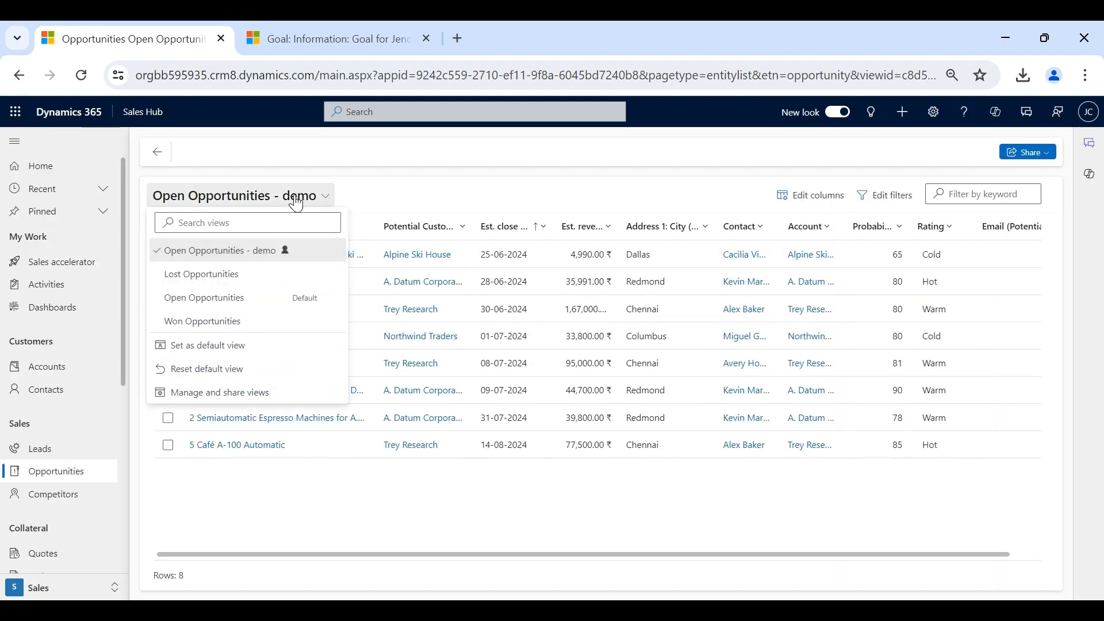
left_click(229, 321)
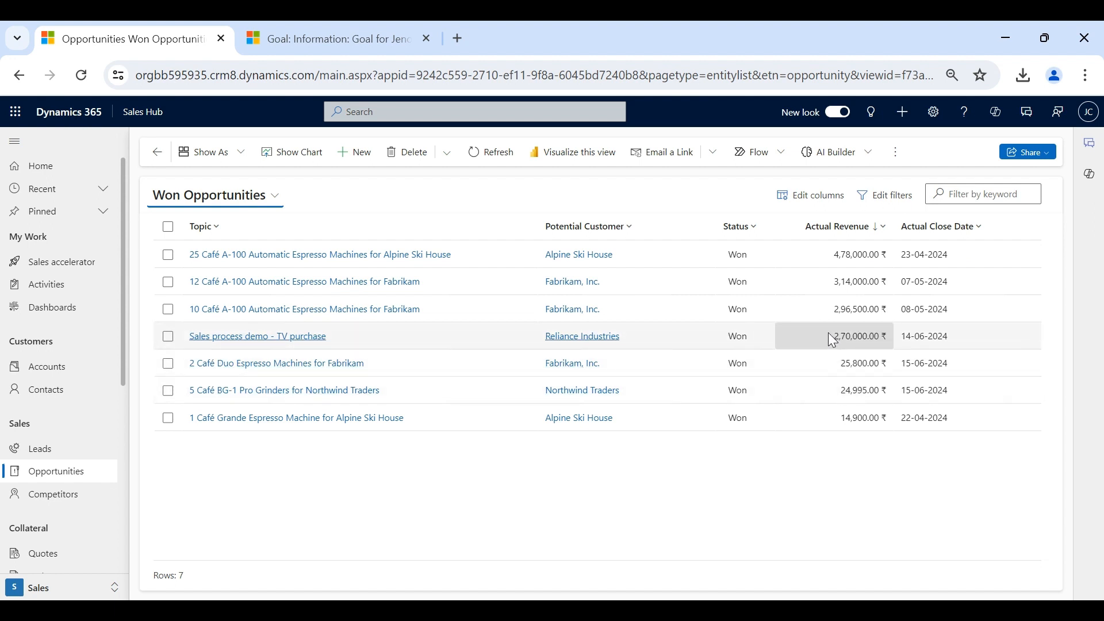
left_click(820, 197)
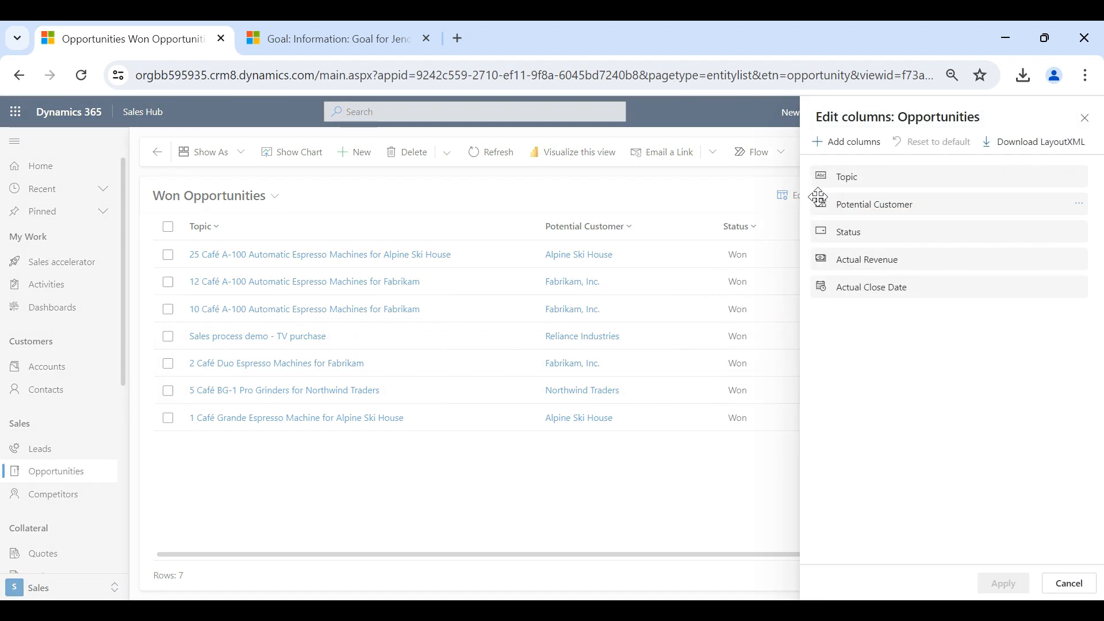
left_click(856, 152)
left_click(980, 147)
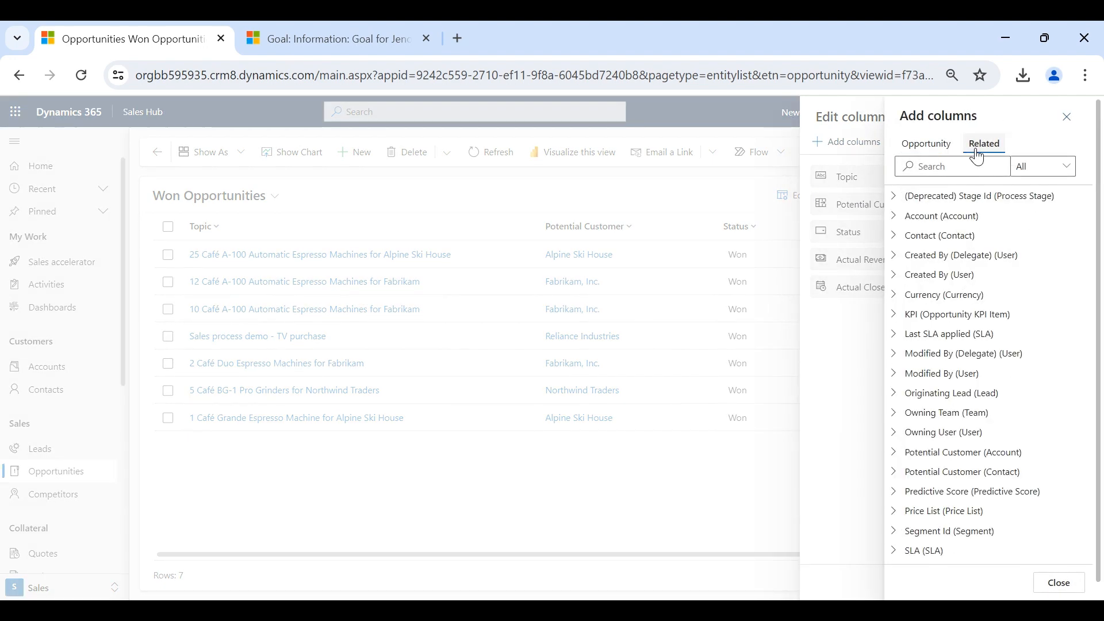
left_click(895, 217)
left_click(995, 354)
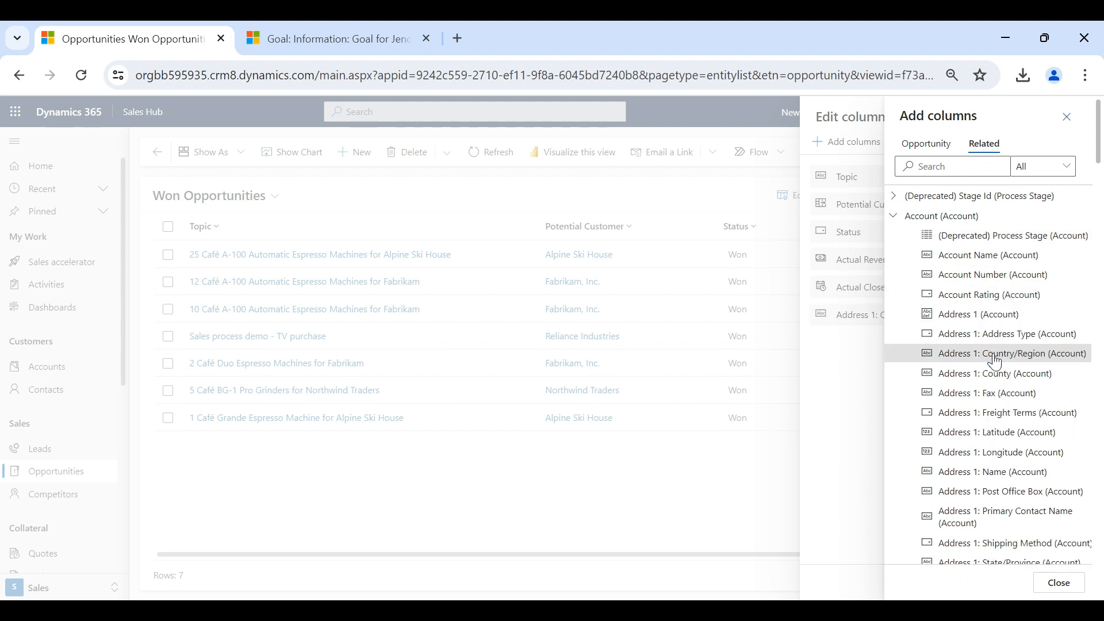
left_click(1056, 583)
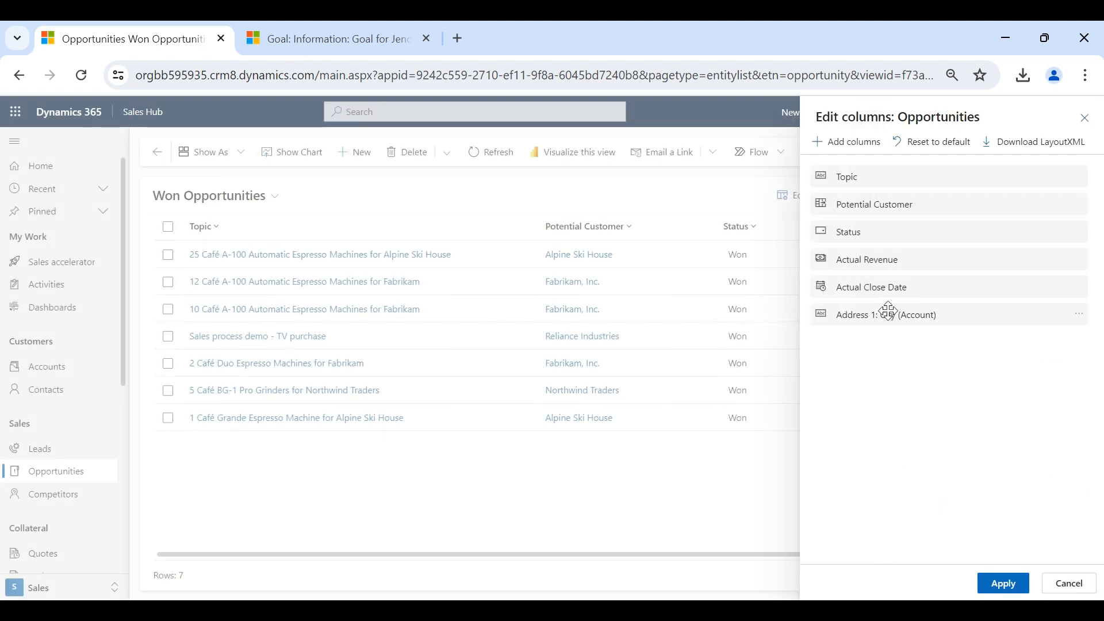
left_click_drag(889, 311, 889, 232)
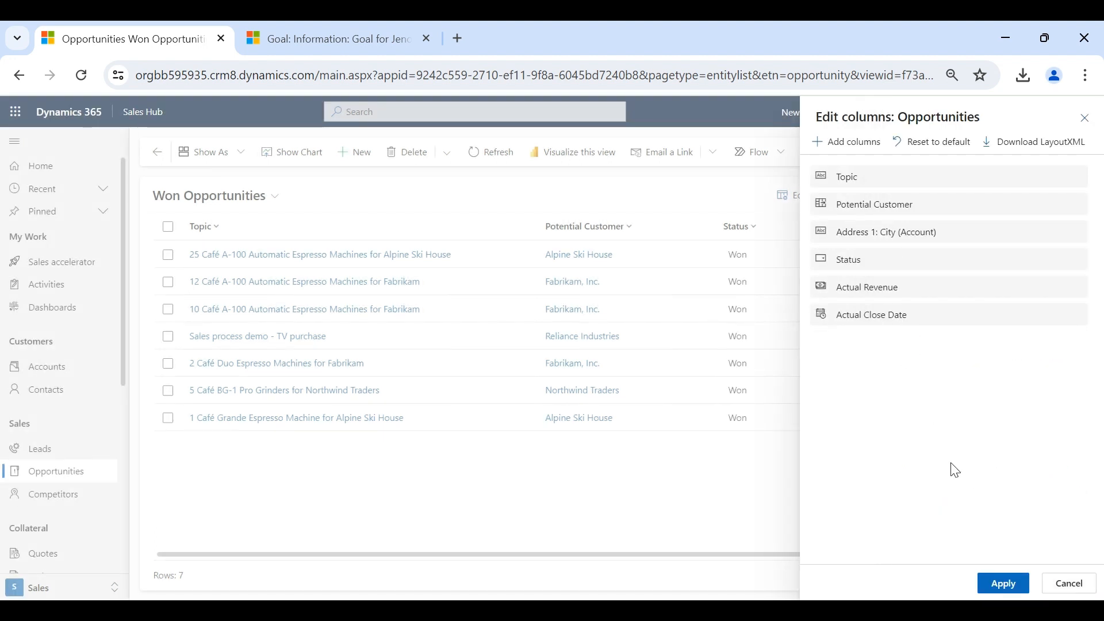
left_click(1003, 583)
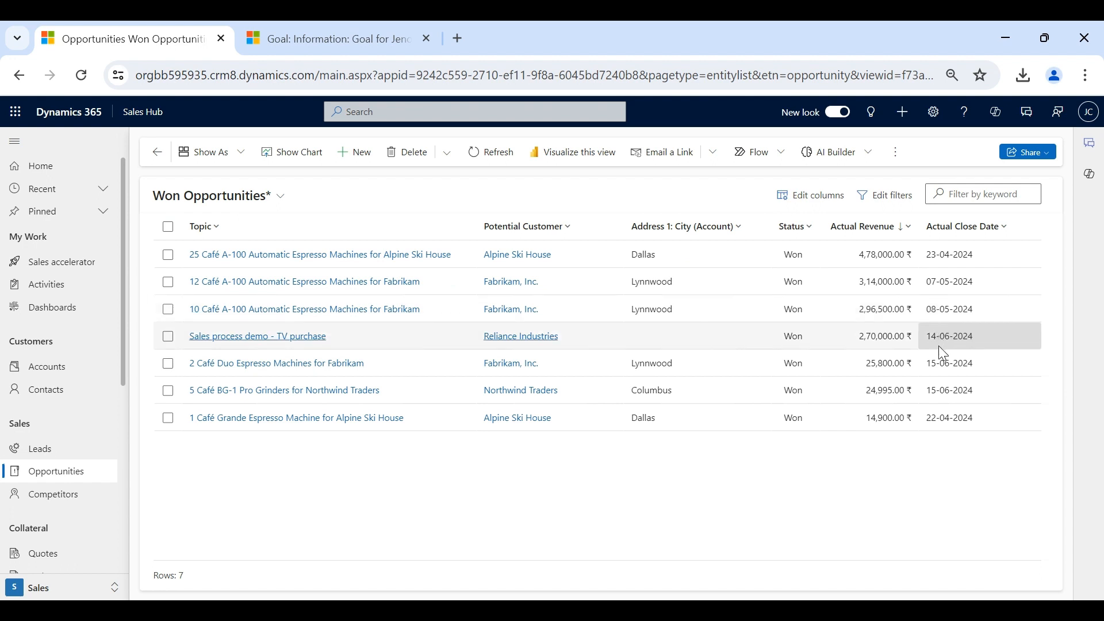
- Select the three won opportunities with actual close dates in June 2024 and check their account cities
left_click(168, 337)
left_click(168, 364)
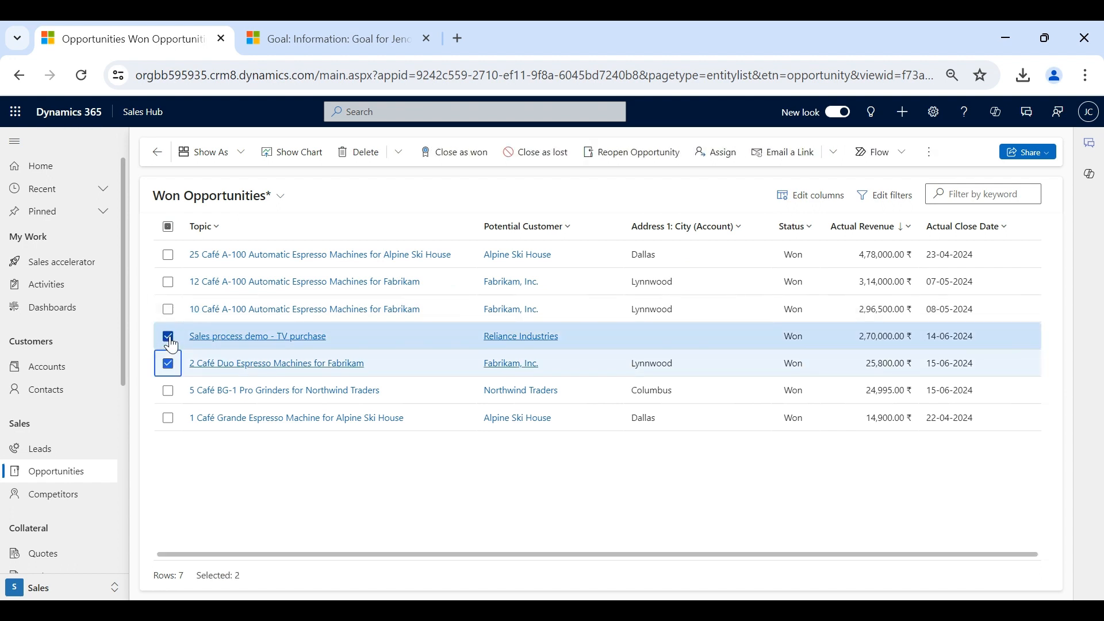
left_click(168, 391)
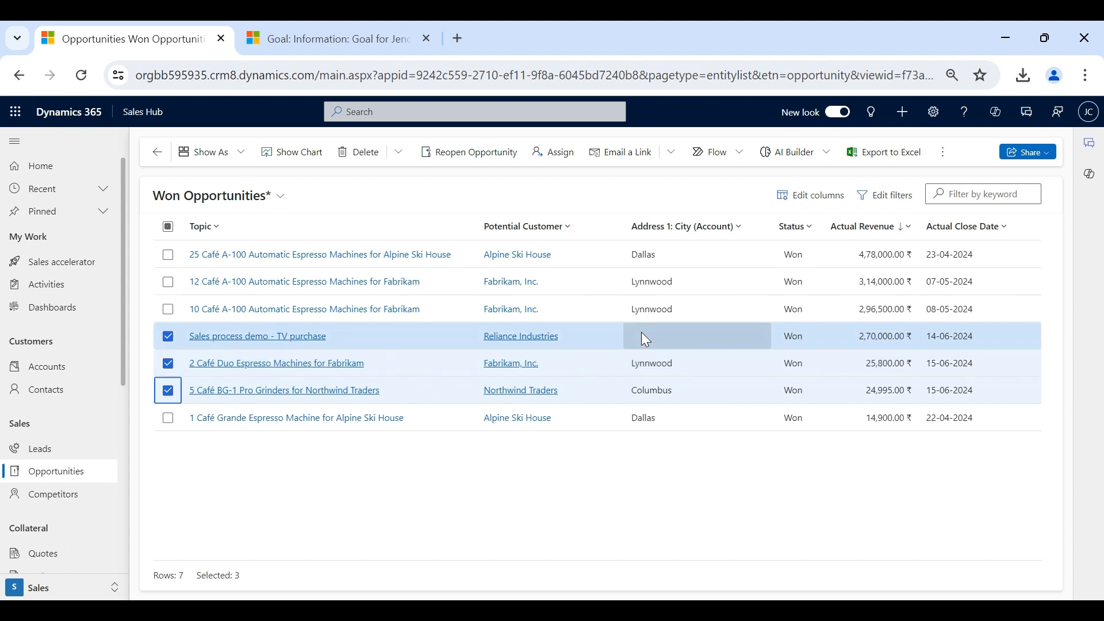
- Save the modified won opportunities list as a new view named Won Opportunities - demo
left_click(281, 198)
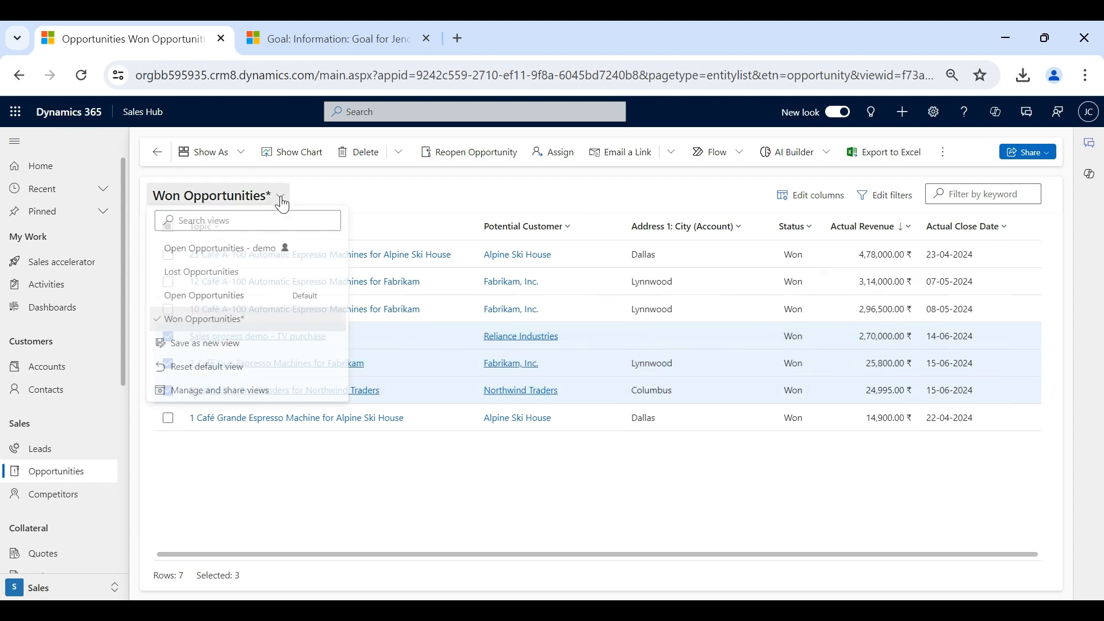
left_click(242, 345)
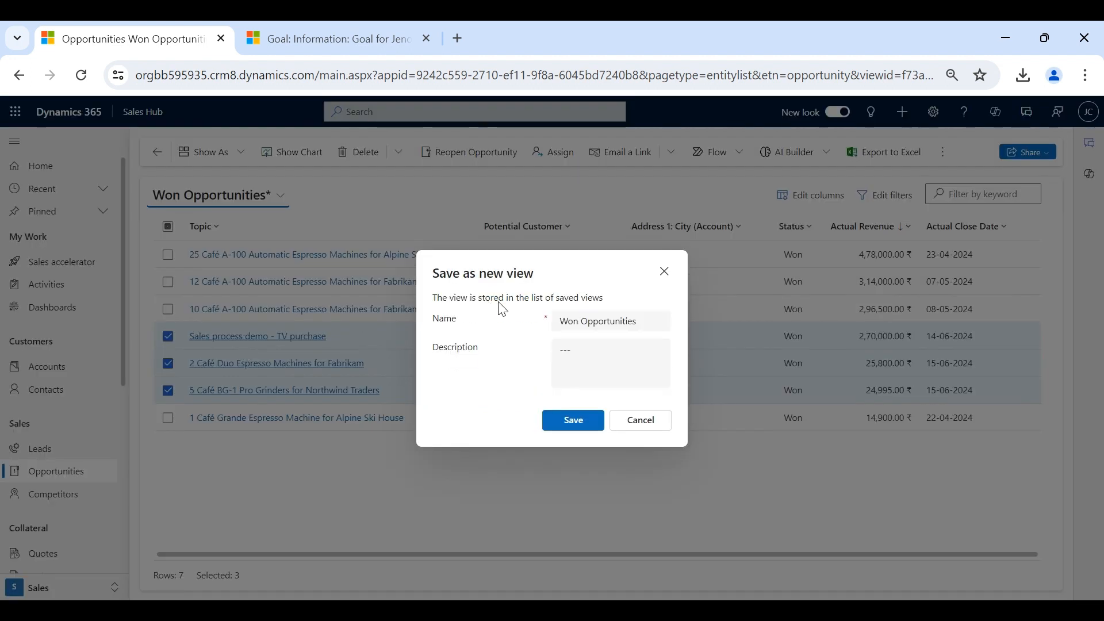
left_click(657, 322)
type("- demo")
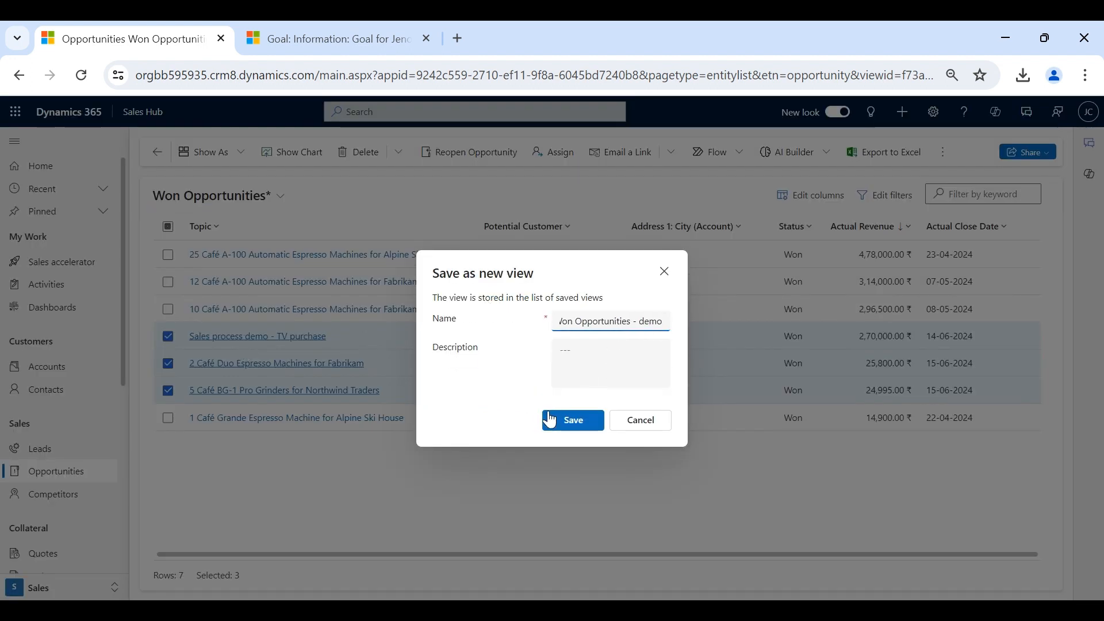
left_click(573, 422)
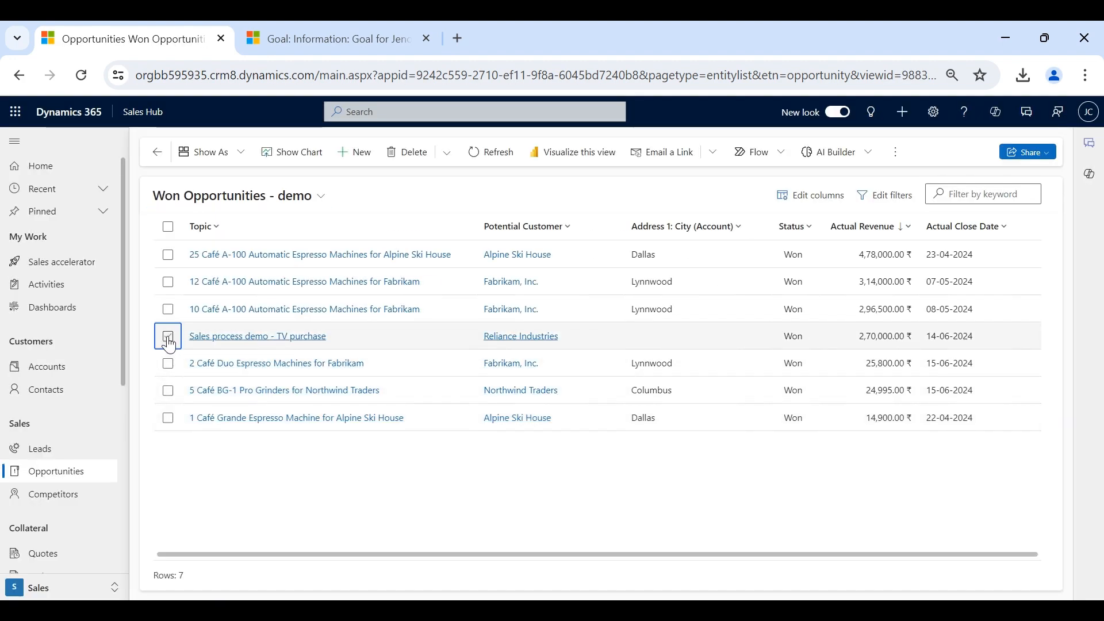
- Select the three opportunities closed in June 2024 in the Won Opportunities - demo view
left_click(168, 339)
key("shift+Down")
key("shift+Down")
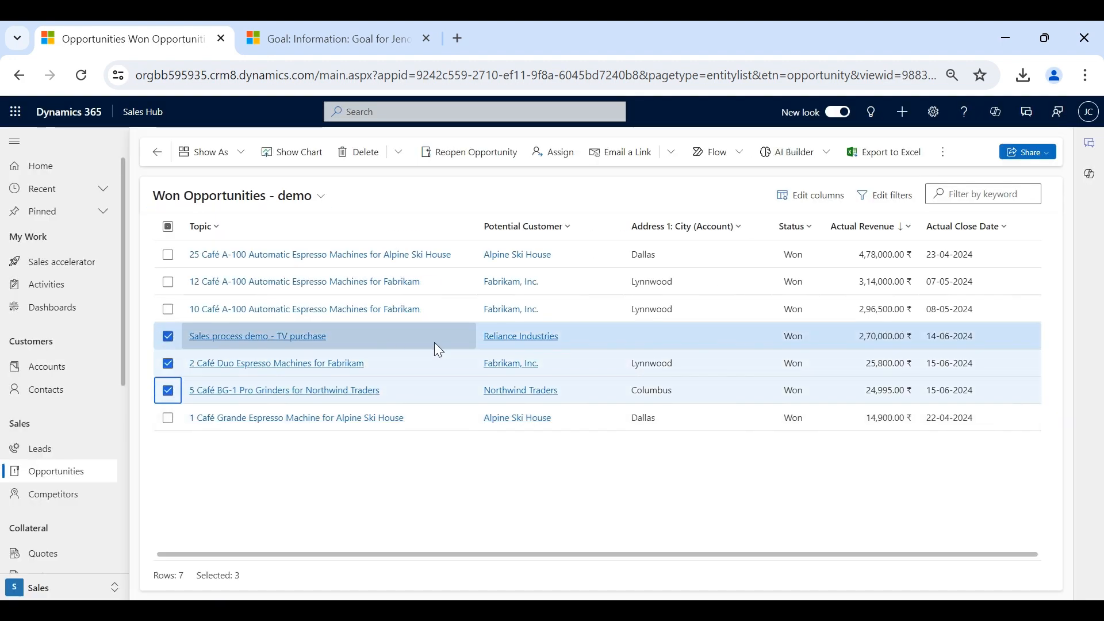
- Switch to the Open Opportunities - demo view and select the three opportunities with estimated close dates in June 2024
left_click(275, 203)
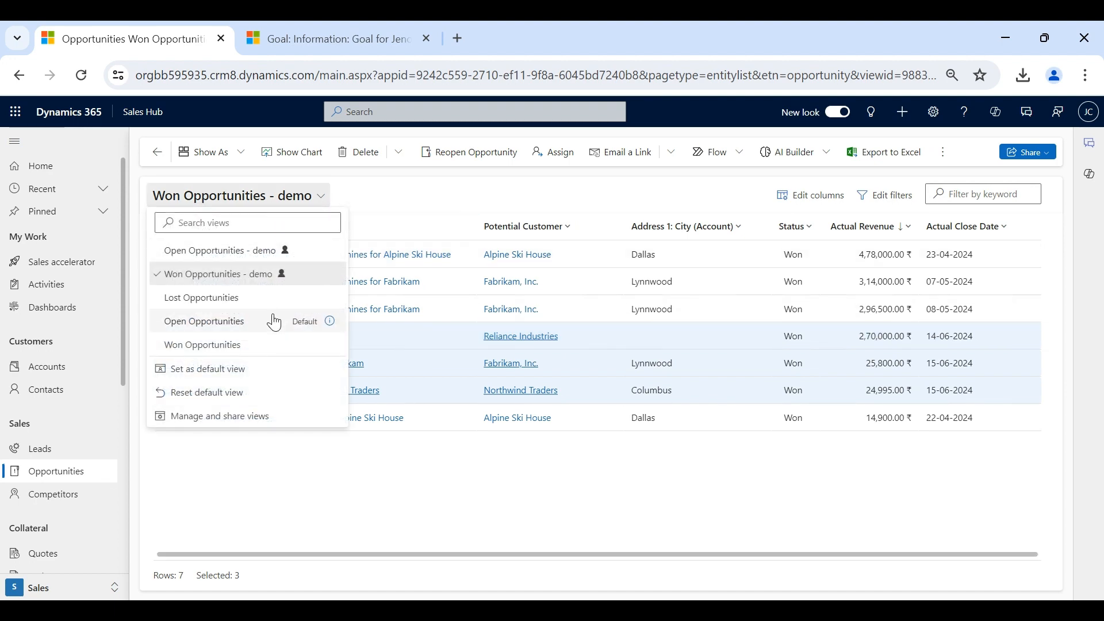
left_click(265, 251)
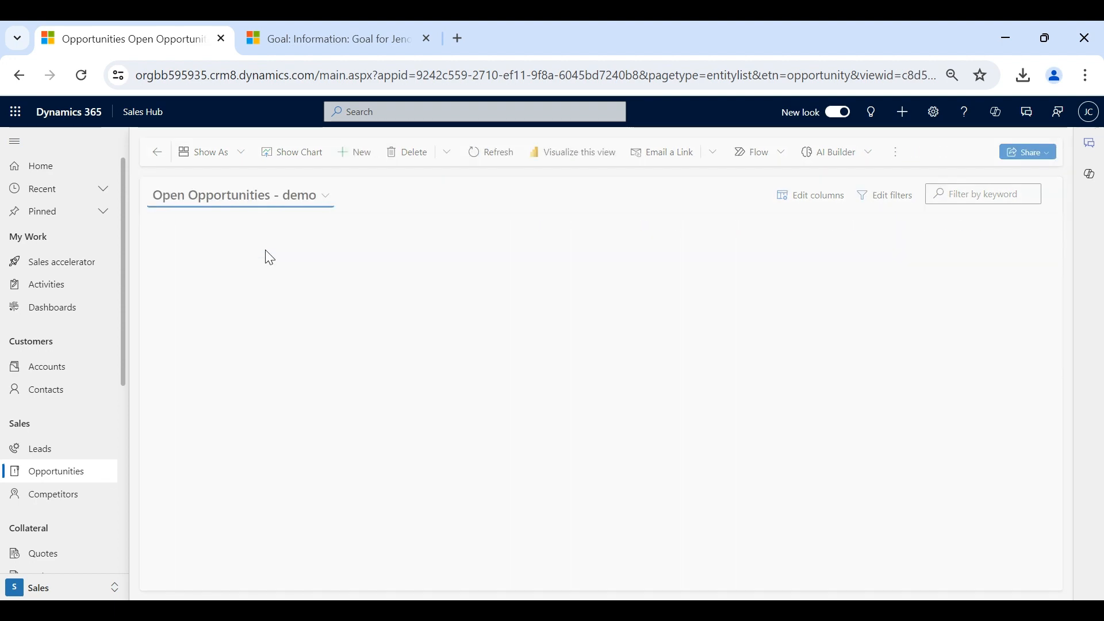
left_click(168, 255)
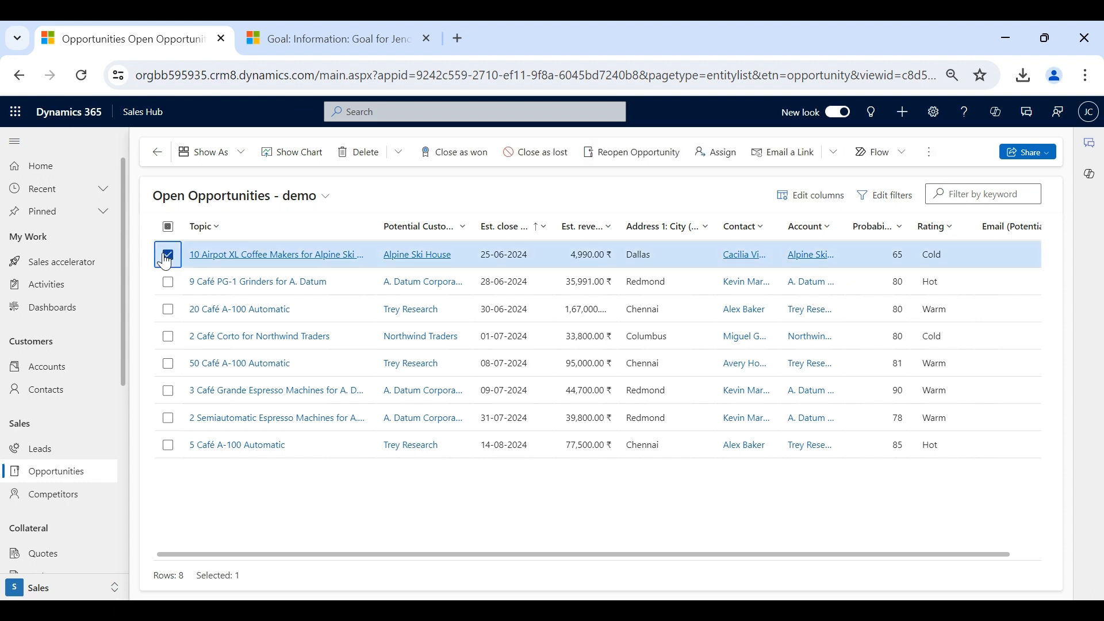
left_click(168, 282)
left_click(168, 309)
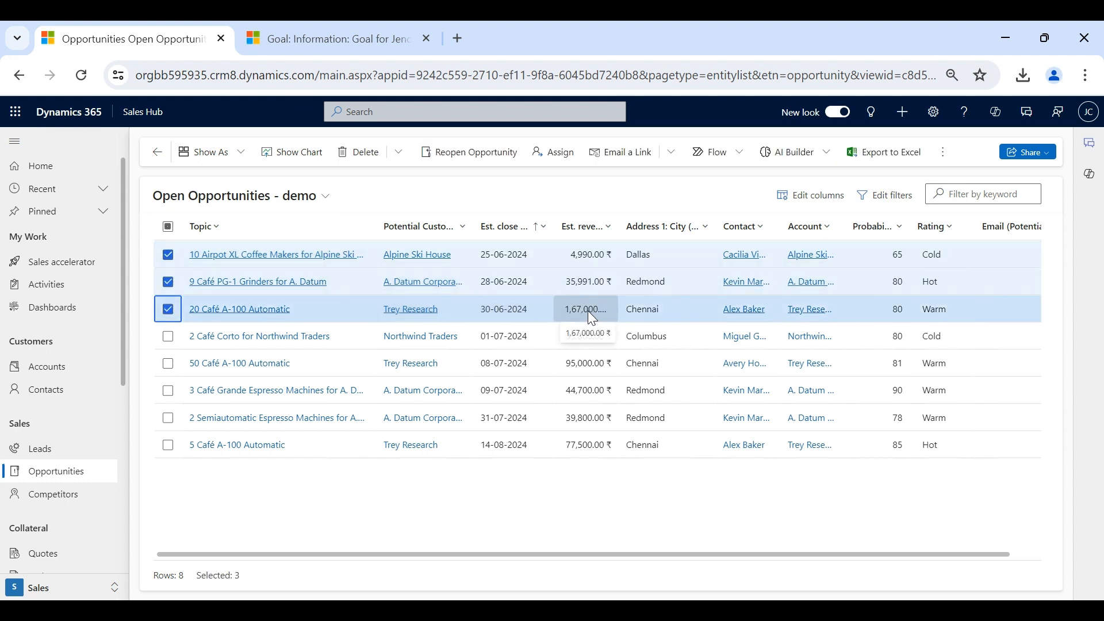
- In the June 2024 goal's criteria, set both the Actual(Money) and In-progress(Money) rollup queries to Opportunities from Chennai City
left_click(333, 48)
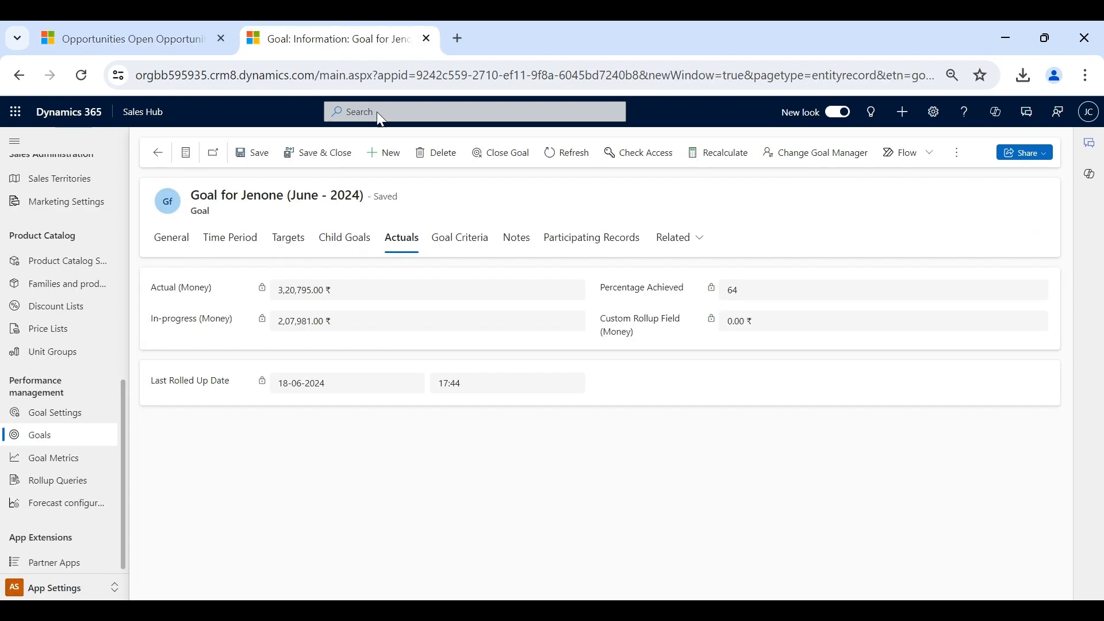
left_click(481, 245)
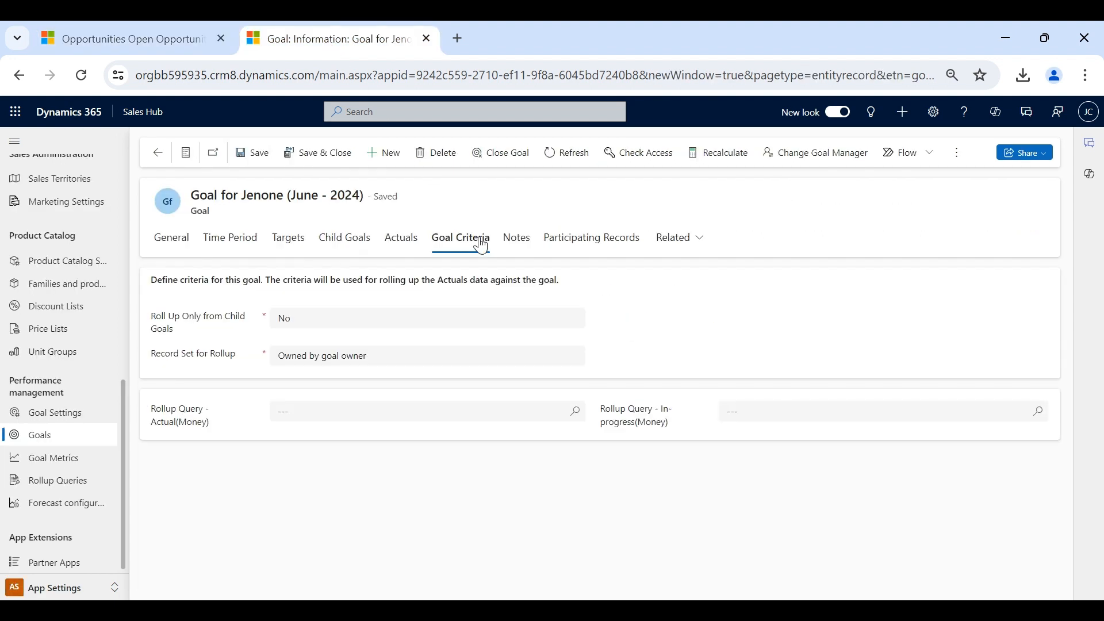
left_click(363, 412)
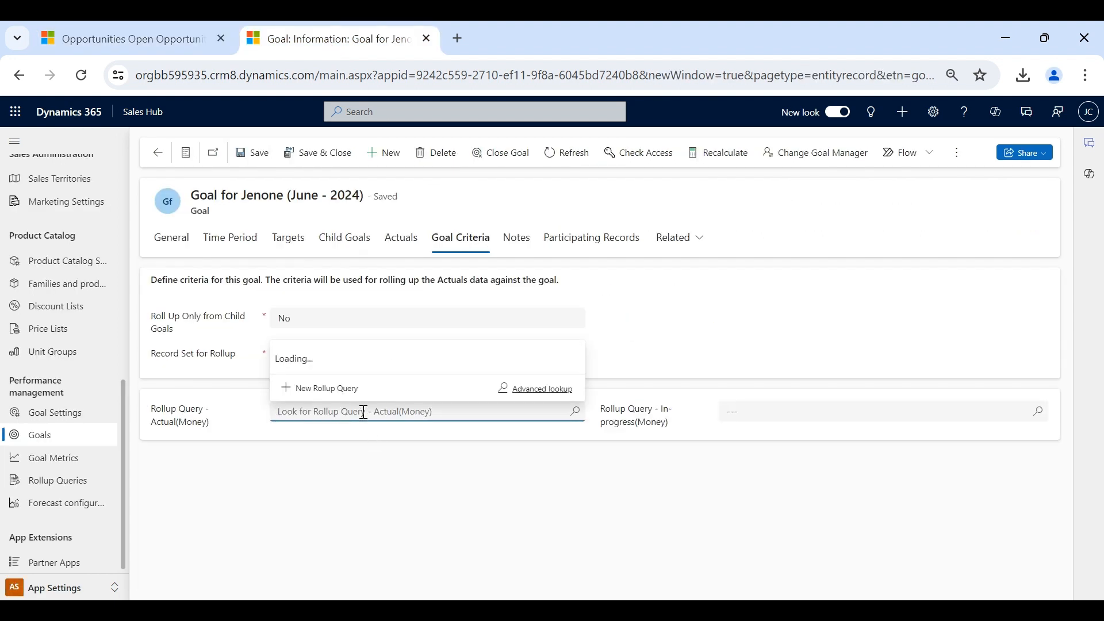
type("opp")
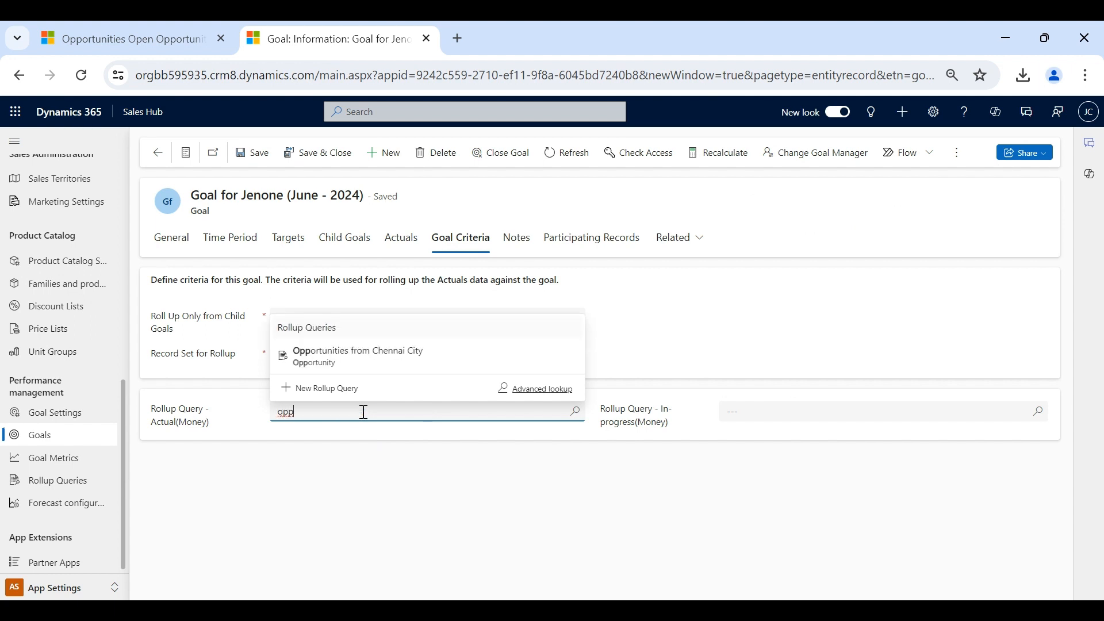
left_click(368, 363)
left_click(797, 411)
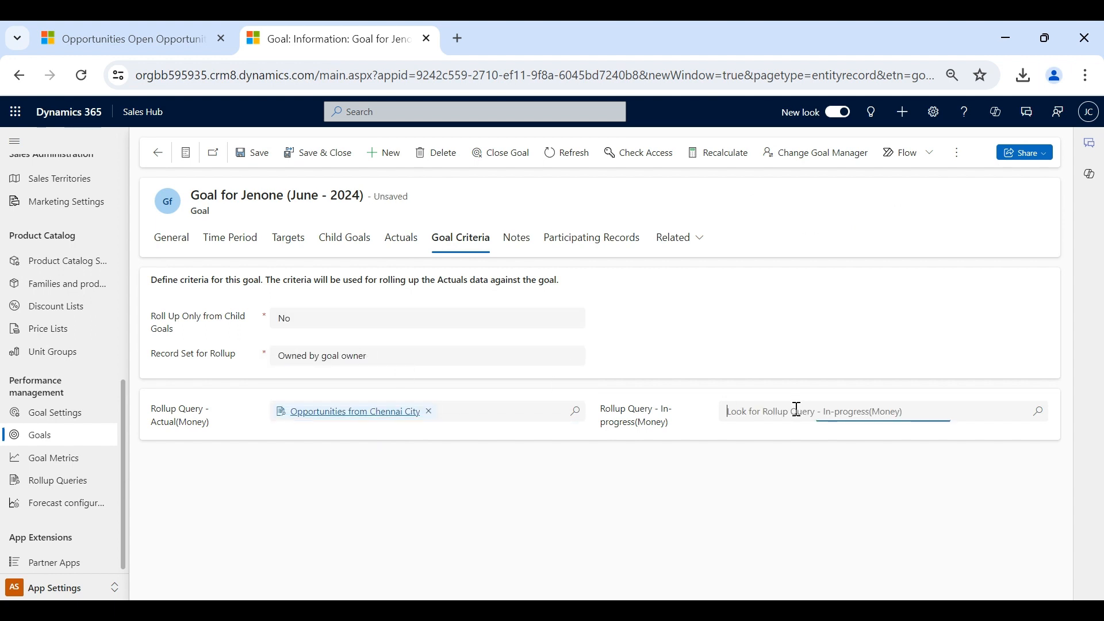
type("oppor")
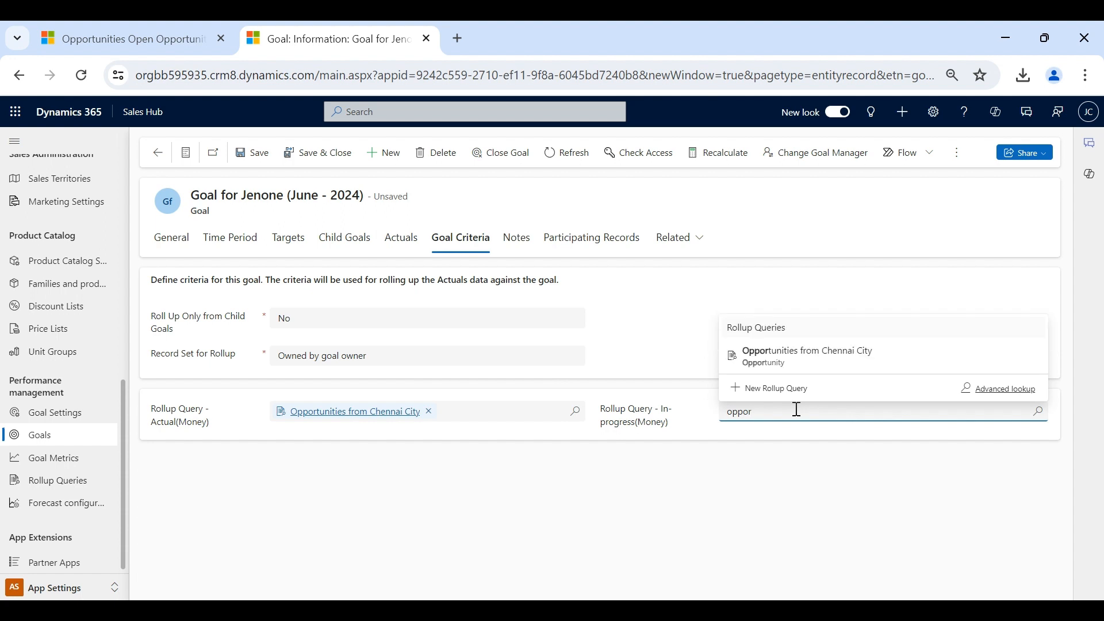
left_click(800, 355)
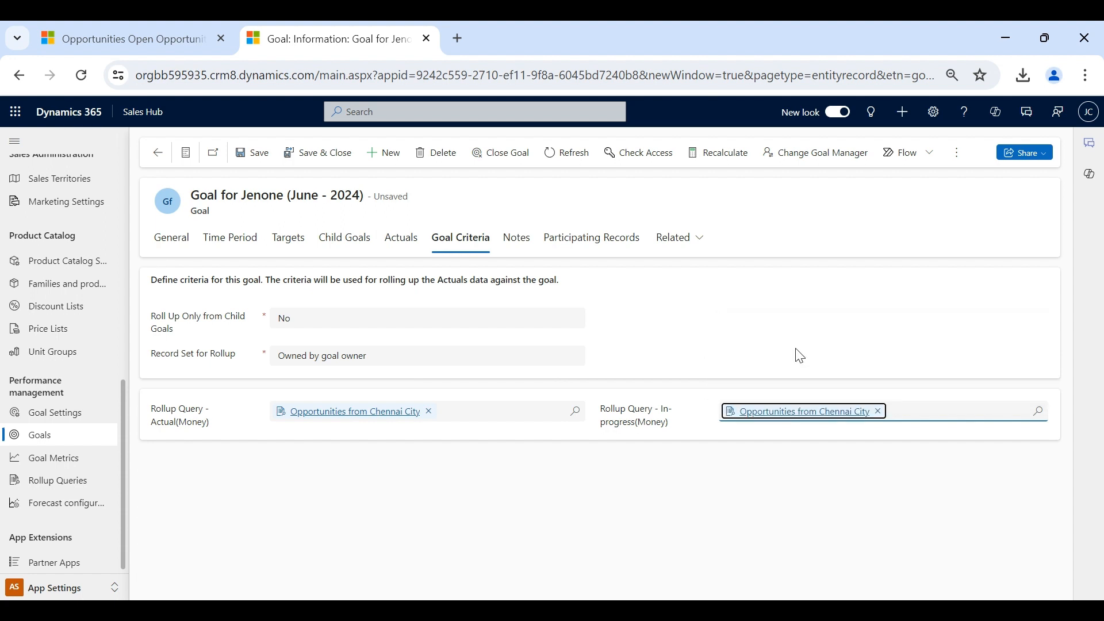
- Save the June 2024 goal with its new rollup queries and recalculate its actuals
left_click(265, 159)
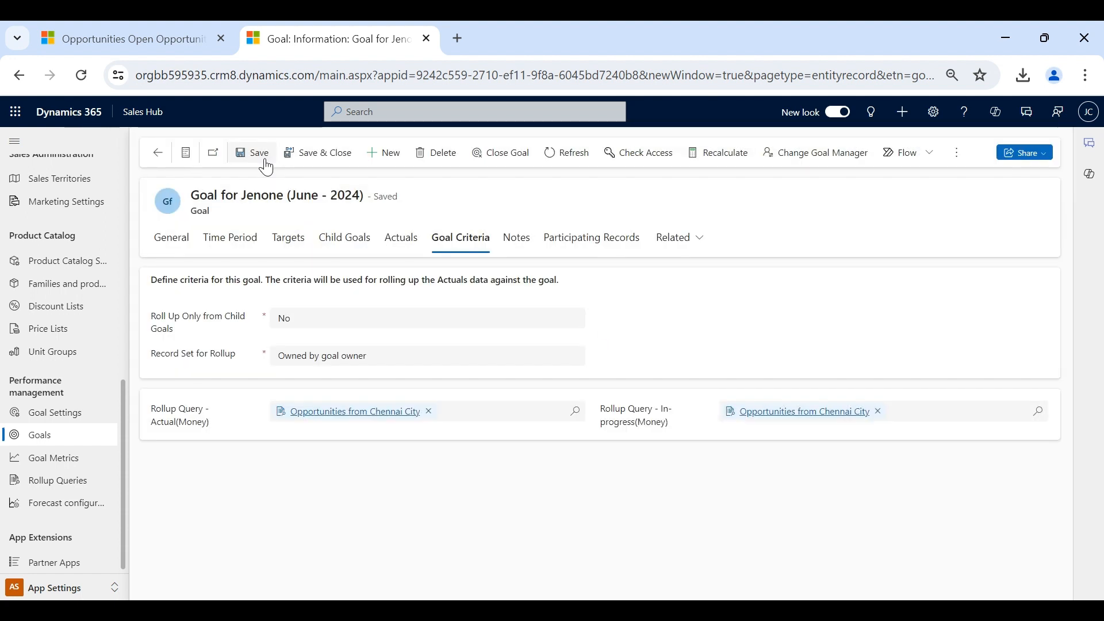
left_click(412, 244)
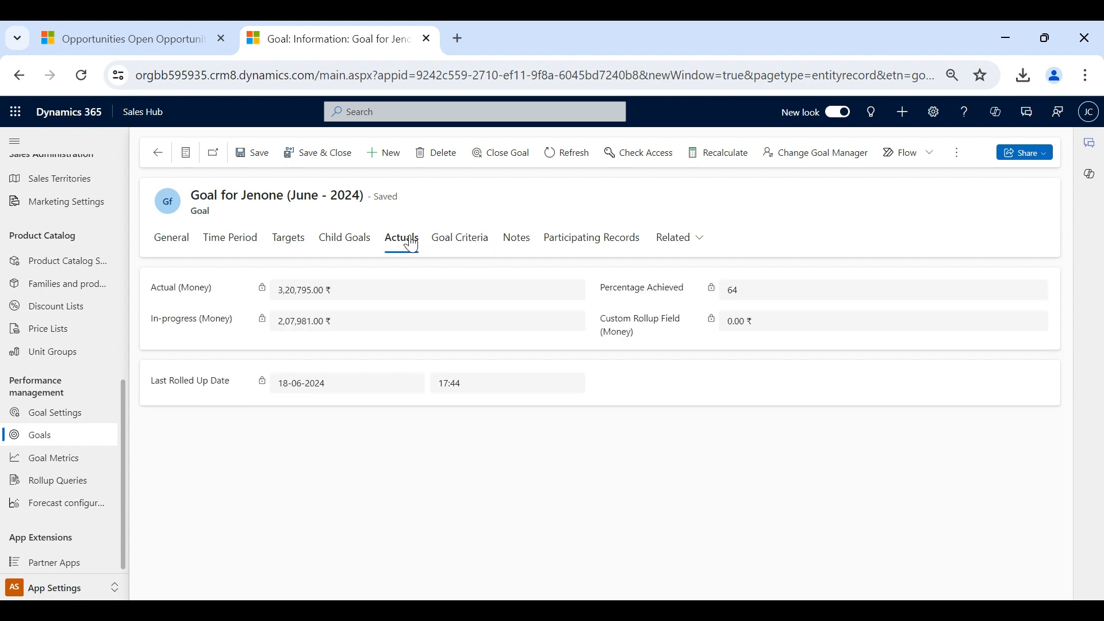
left_click(731, 155)
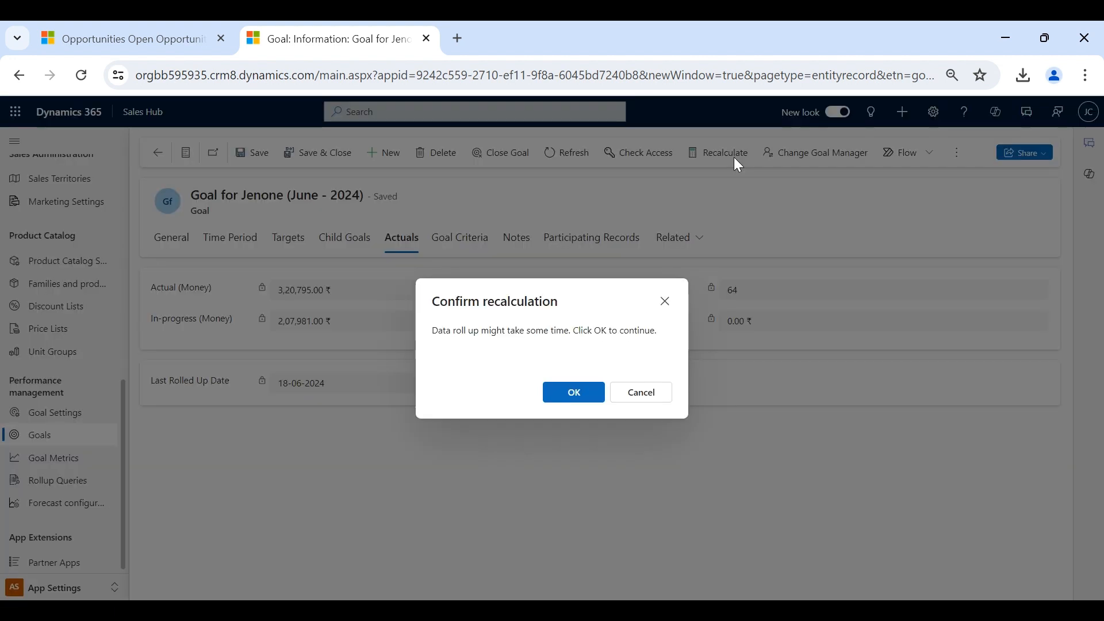
left_click(588, 399)
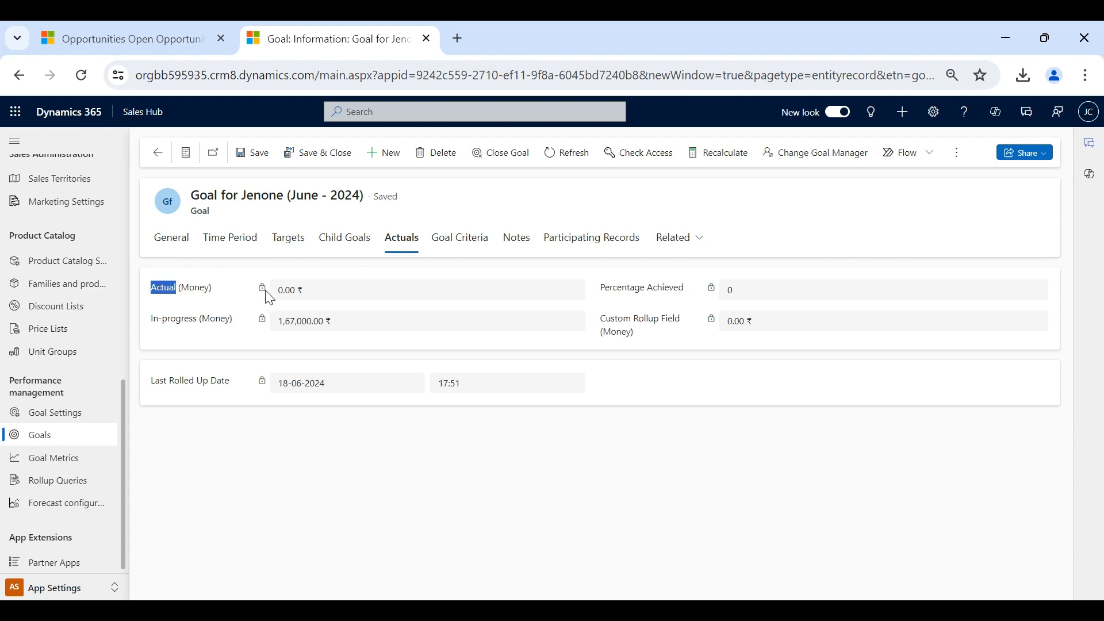
- Select the three June 2024 opportunities in the Won Opportunities - demo view and compare their account cities with the goal's actual amount
left_click(151, 36)
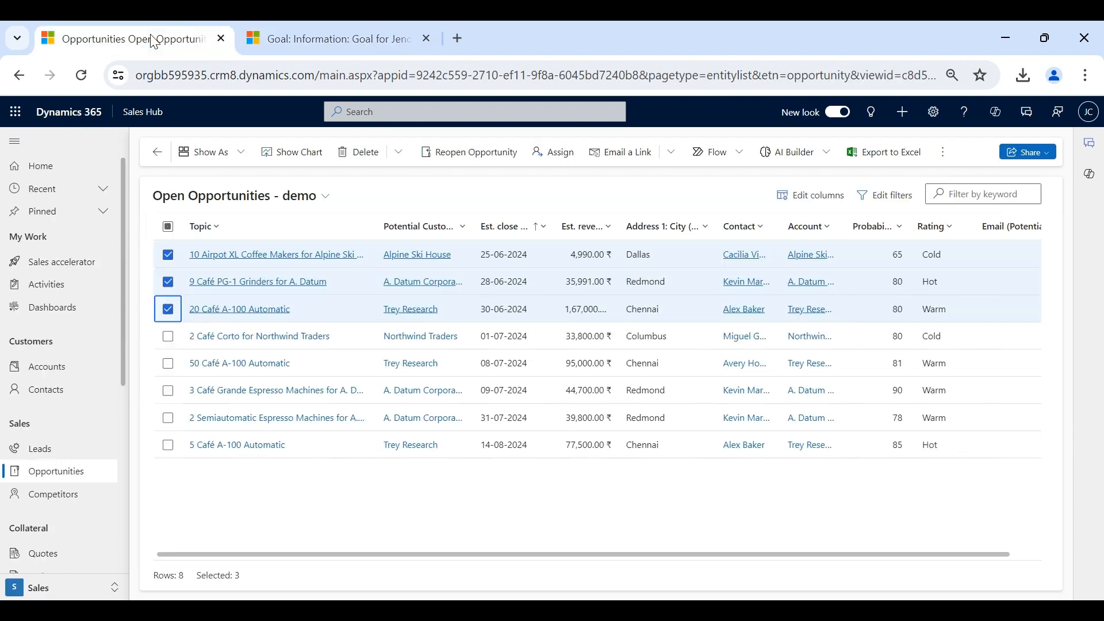
left_click(292, 195)
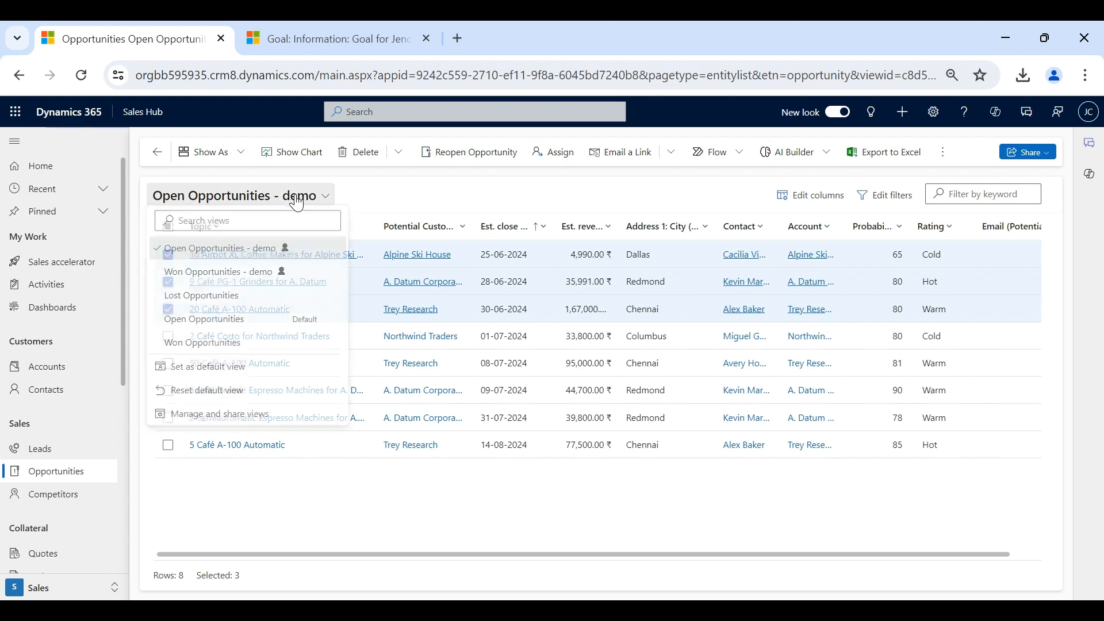
left_click(235, 275)
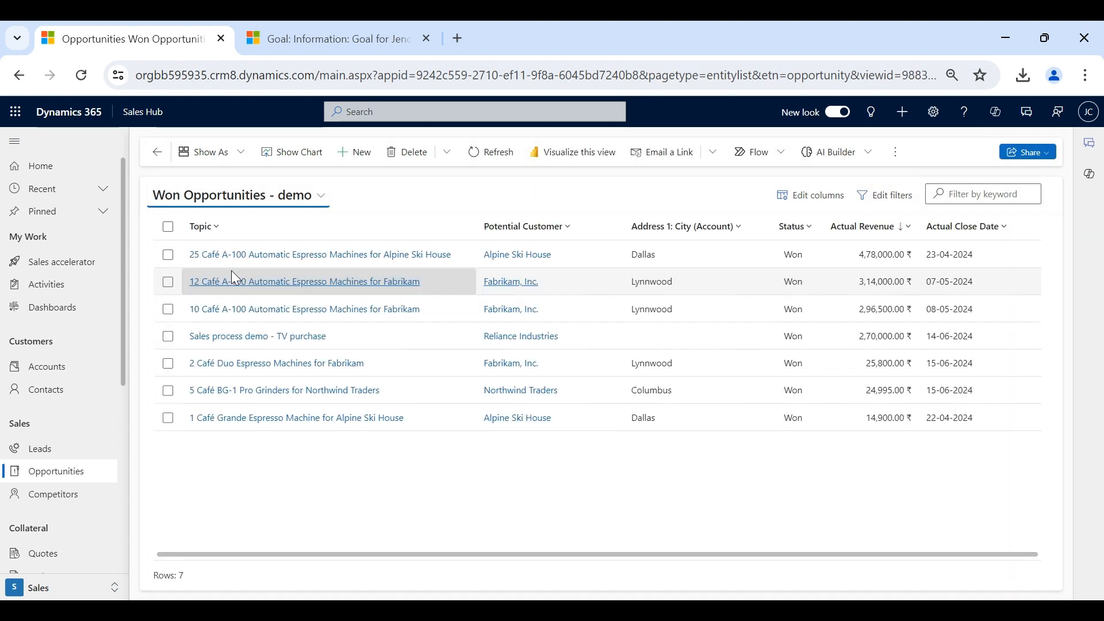
left_click(170, 341)
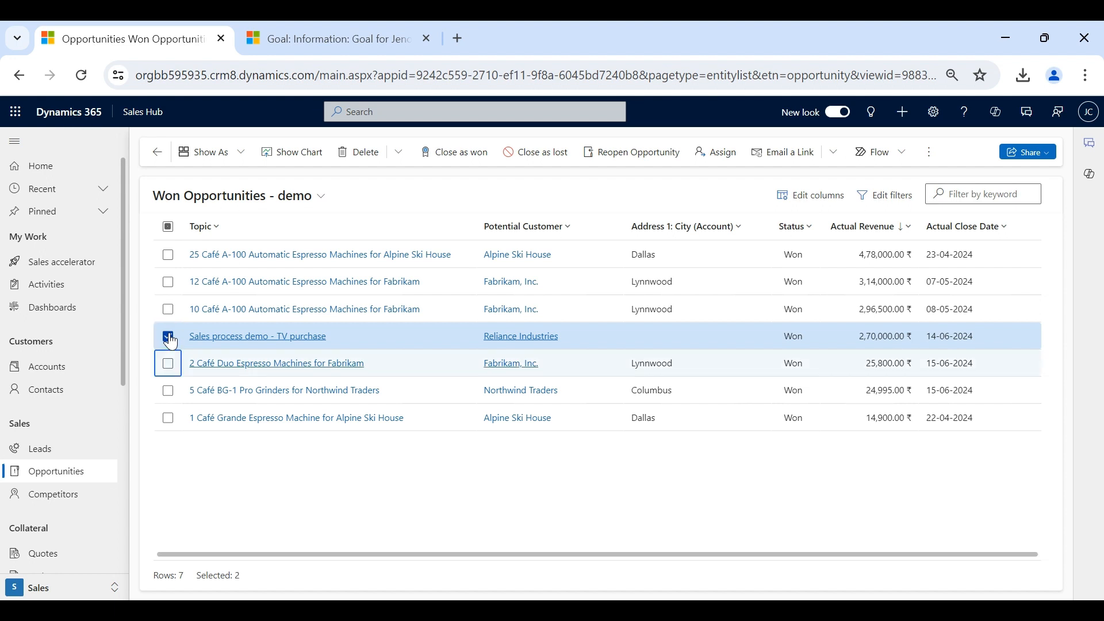
left_click(168, 364)
left_click(168, 391)
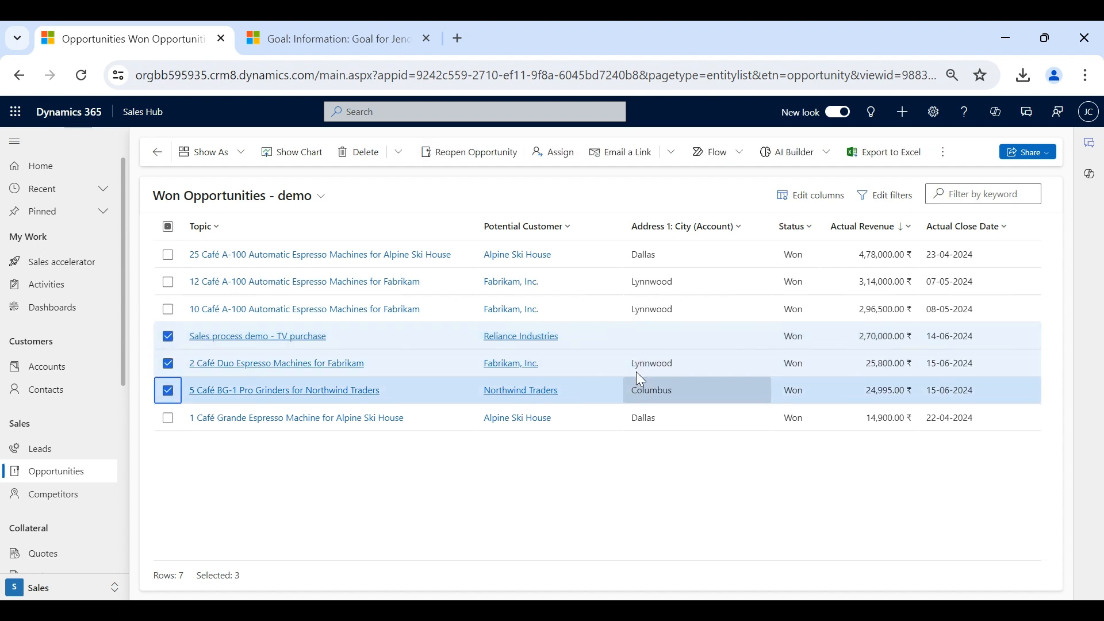
left_click(365, 26)
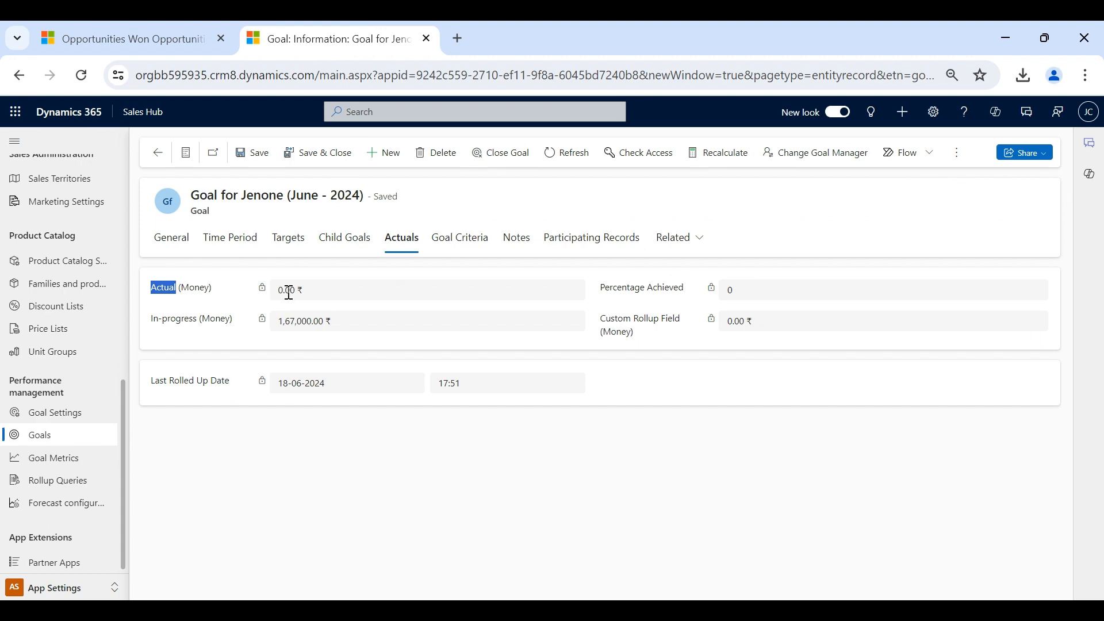
- Select the June 2024 Chennai opportunity in the Open Opportunities - demo view and compare it with the goal's in-progress amount
left_click(147, 42)
left_click(283, 196)
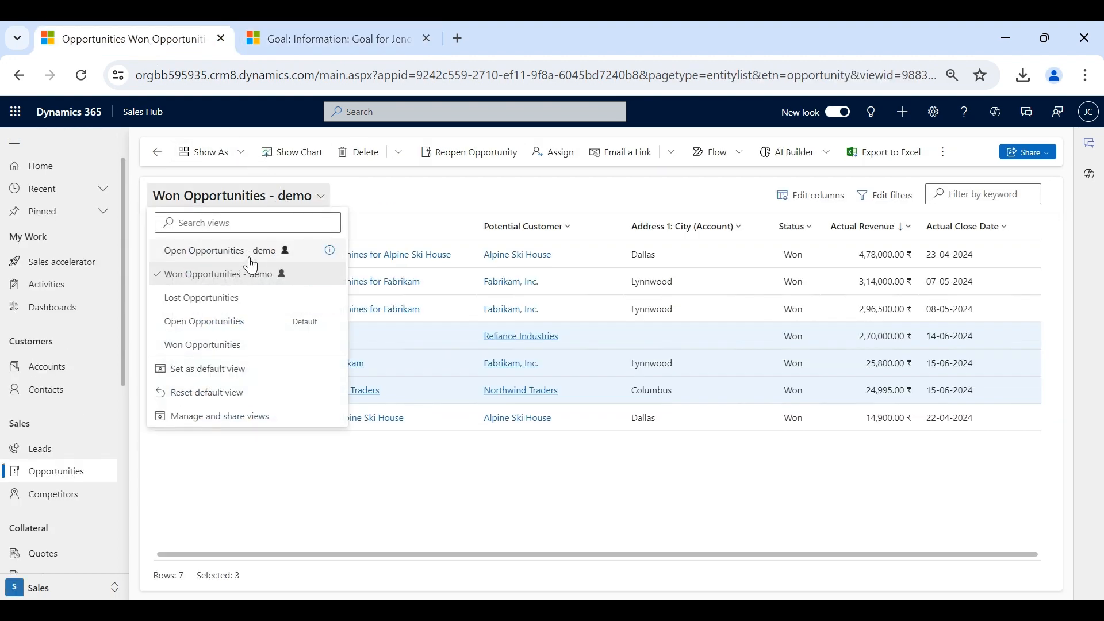
left_click(250, 257)
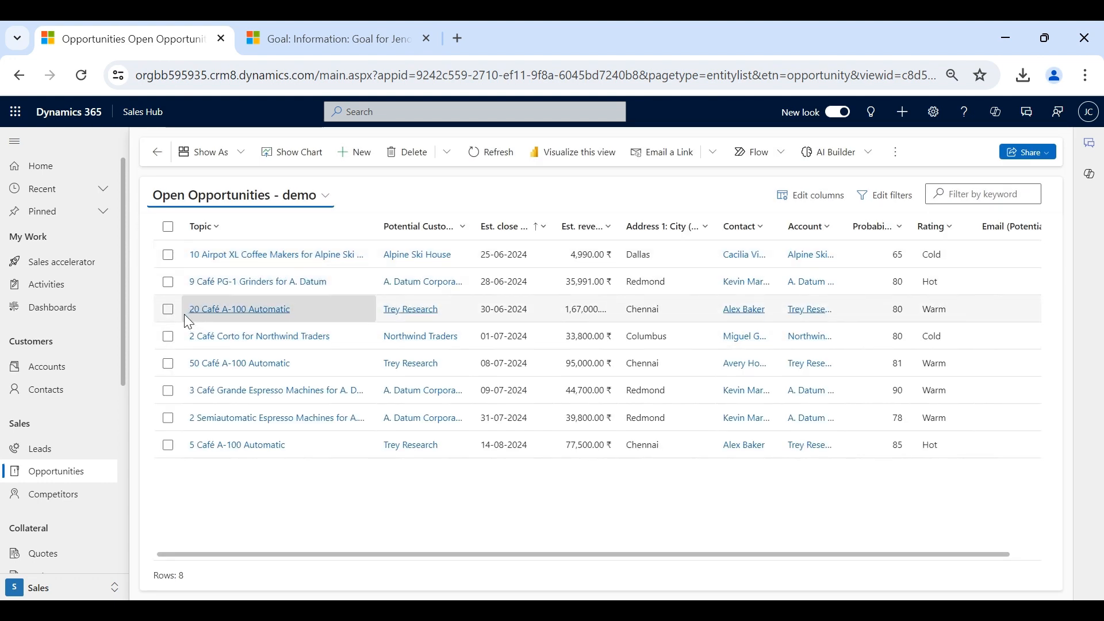
left_click(168, 310)
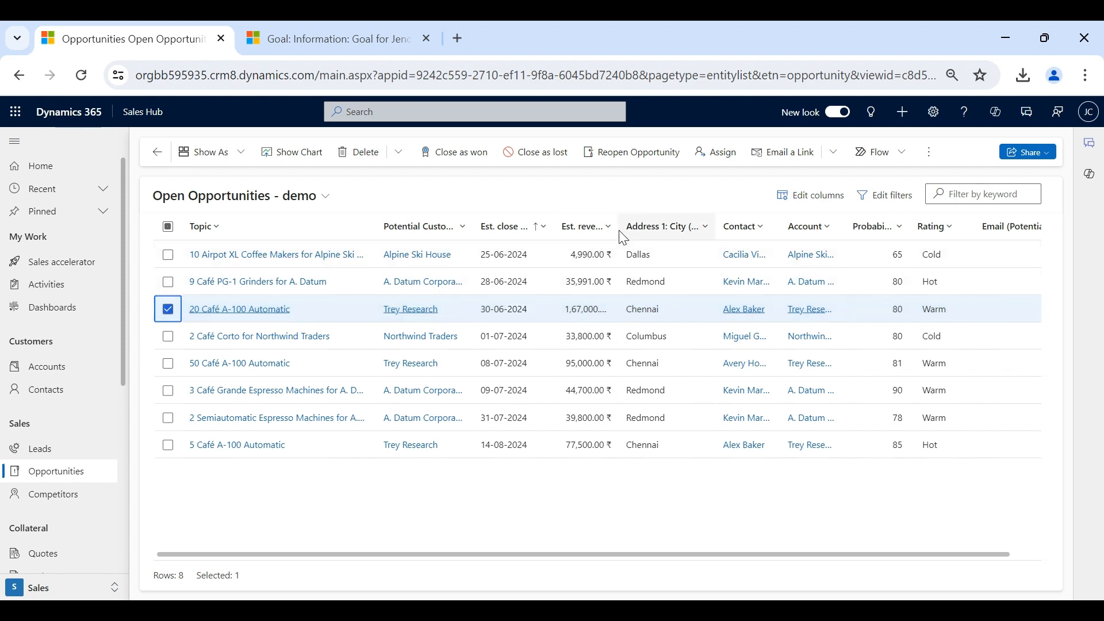
left_click(306, 40)
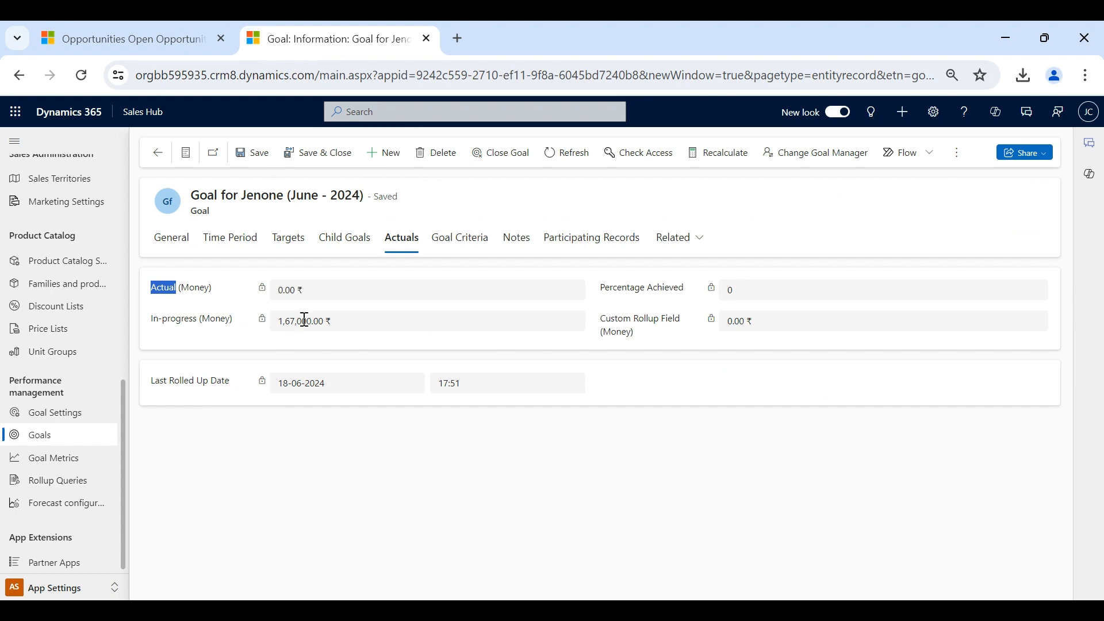
- In the Won Opportunities - demo view, select Sales process demo - TV purchase and open its Reliance Industries account in a separate browser tab
left_click(153, 29)
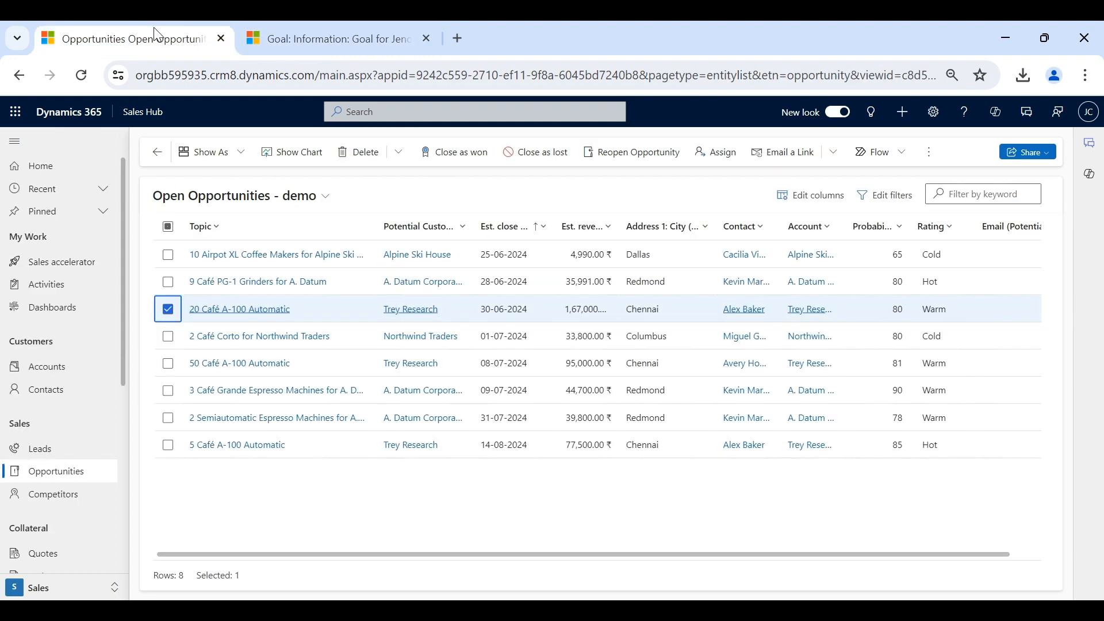
left_click(256, 201)
left_click(238, 275)
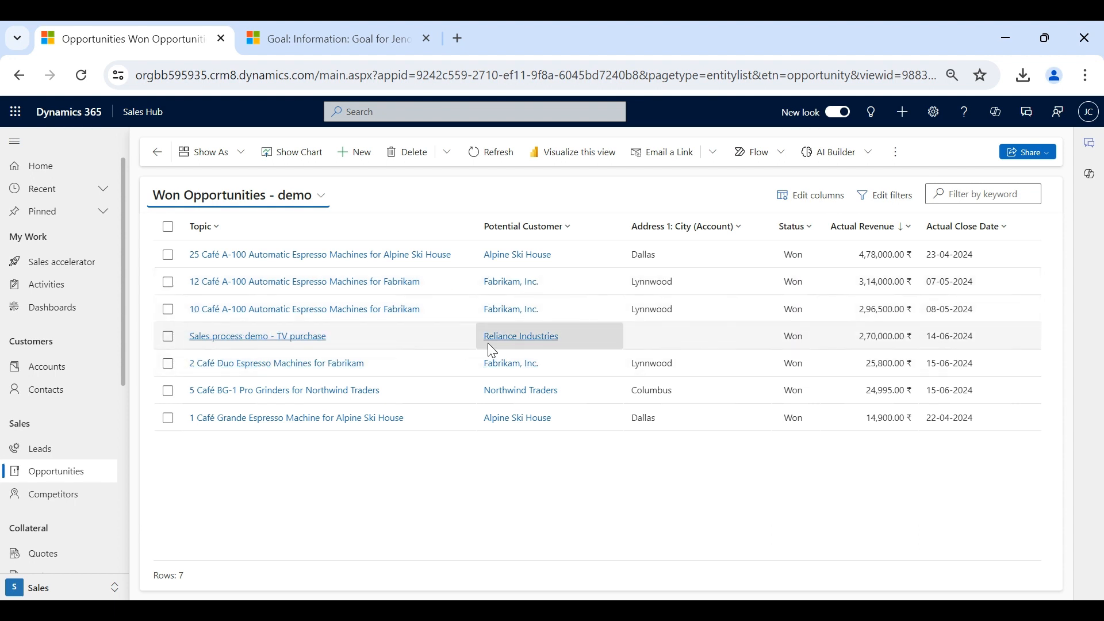
left_click(167, 337)
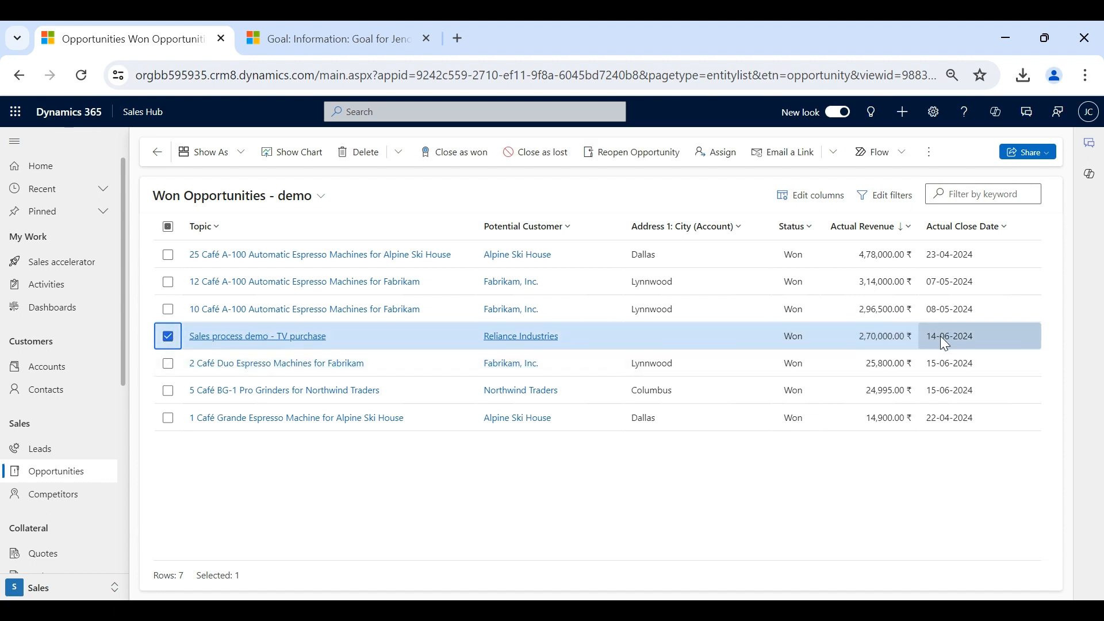
left_click(543, 341)
left_click(535, 25)
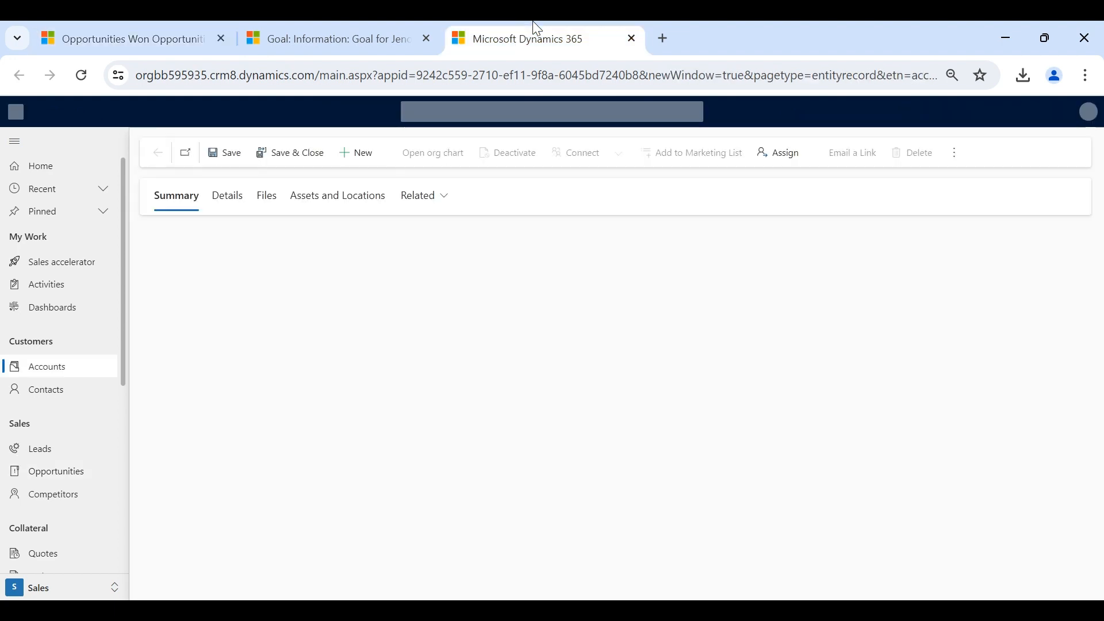
left_click(182, 23)
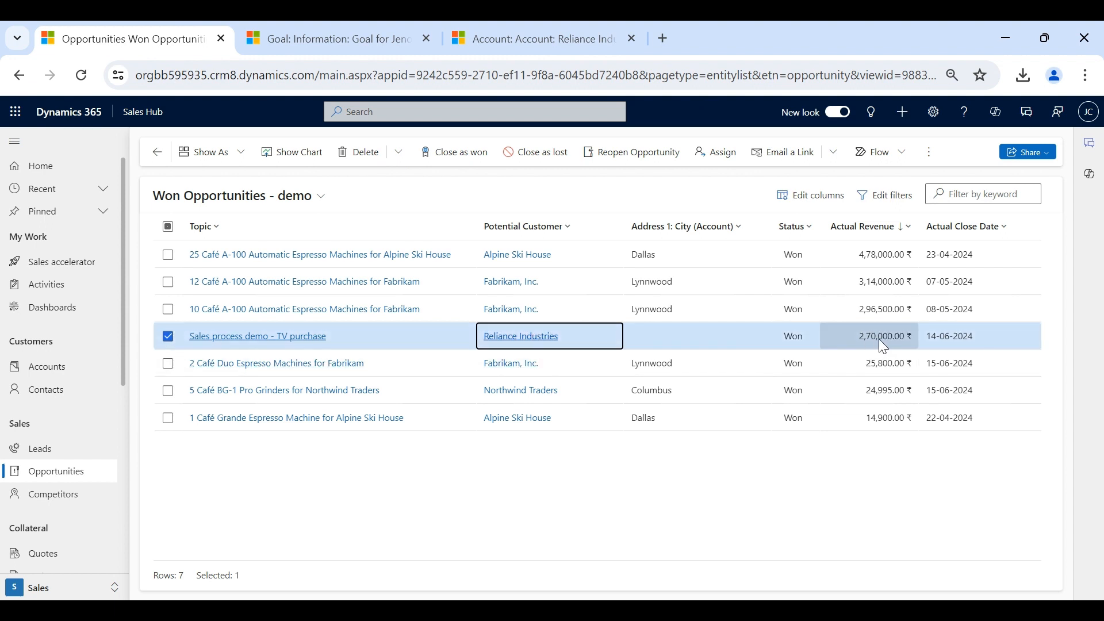
- Set the Reliance Industries account's Address 1: City to Chennai and save the record
left_click(522, 38)
scroll(377, 410, "down", 2)
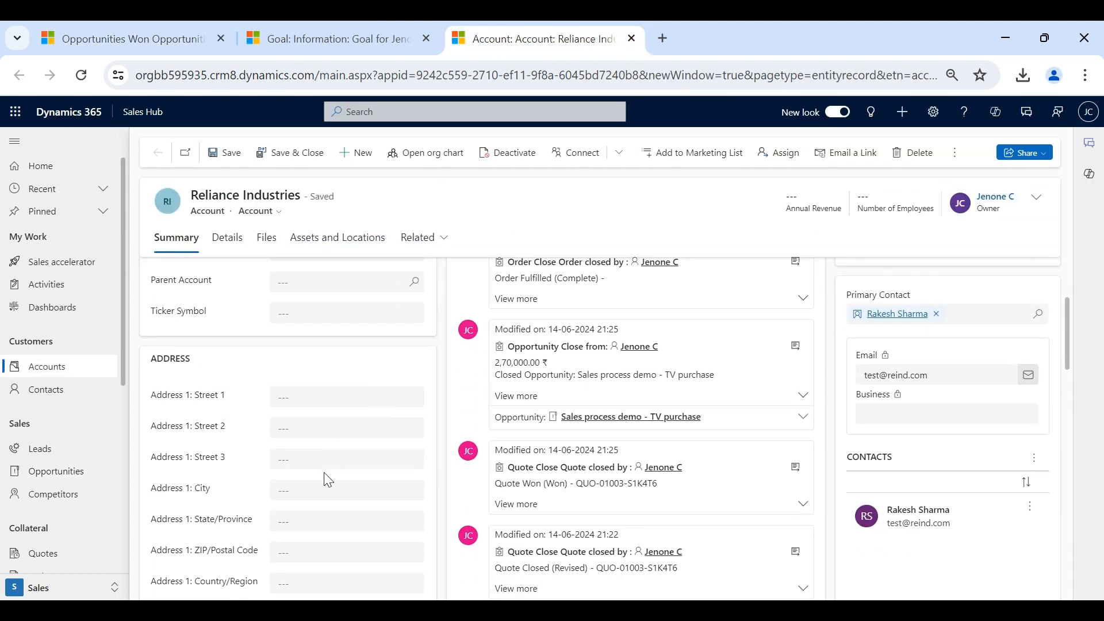
left_click(320, 490)
type("Chennai")
key("ctrl+s")
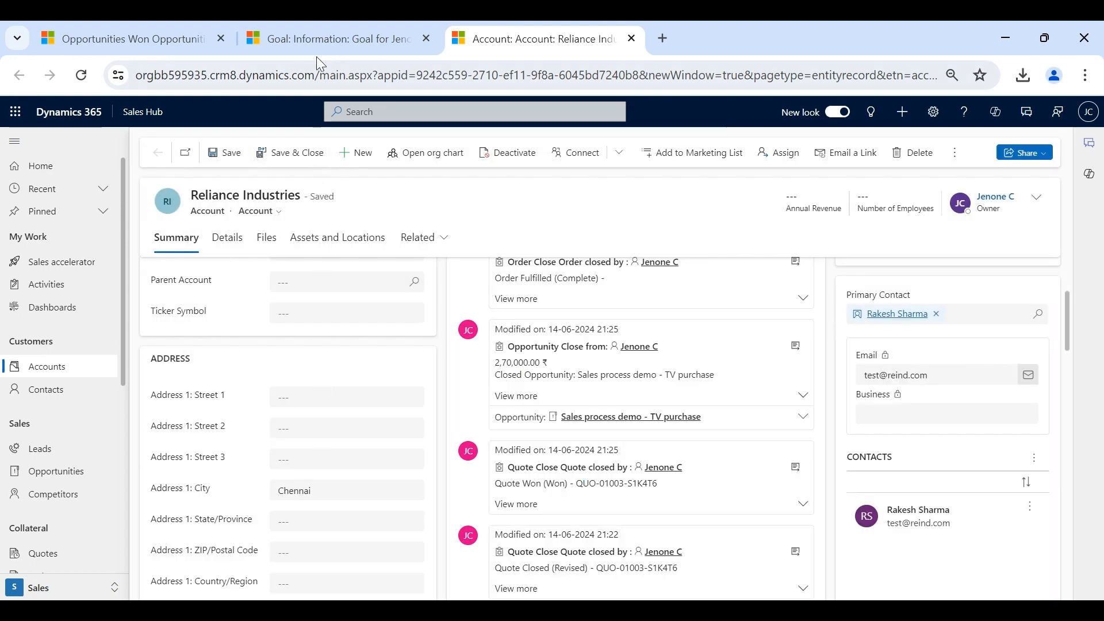
- Recalculate the June 2024 goal again and check its Actual (Money) value
left_click(316, 42)
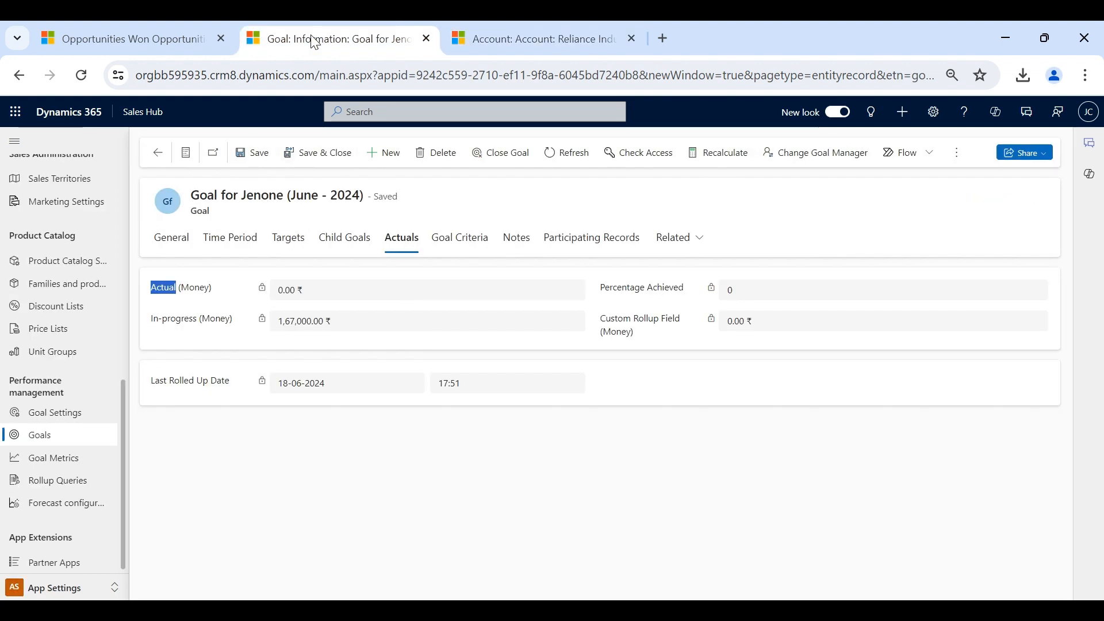
left_click(718, 155)
left_click(574, 393)
left_click(355, 304)
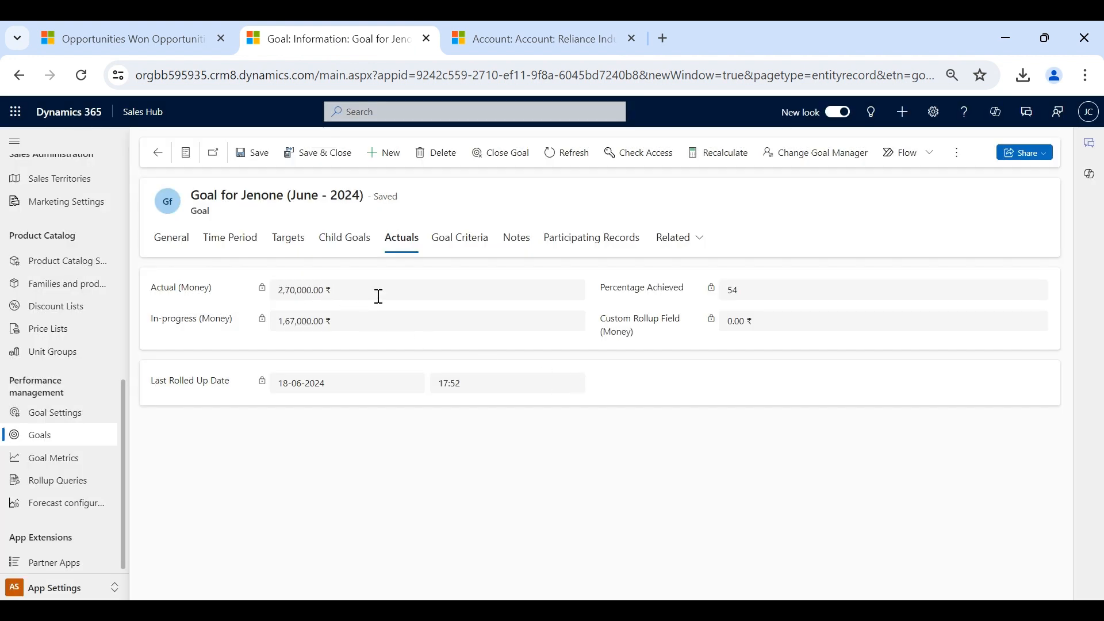
- Return to the My Goals for This Period list and show the Goal Progress (Money) chart beside it
left_click(157, 153)
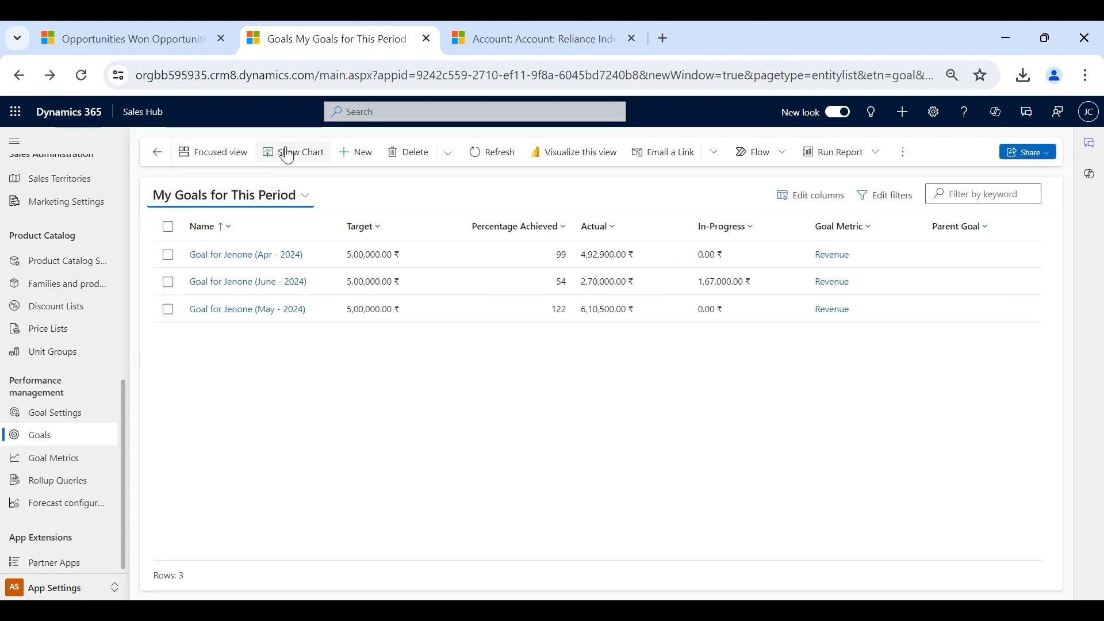
left_click(288, 153)
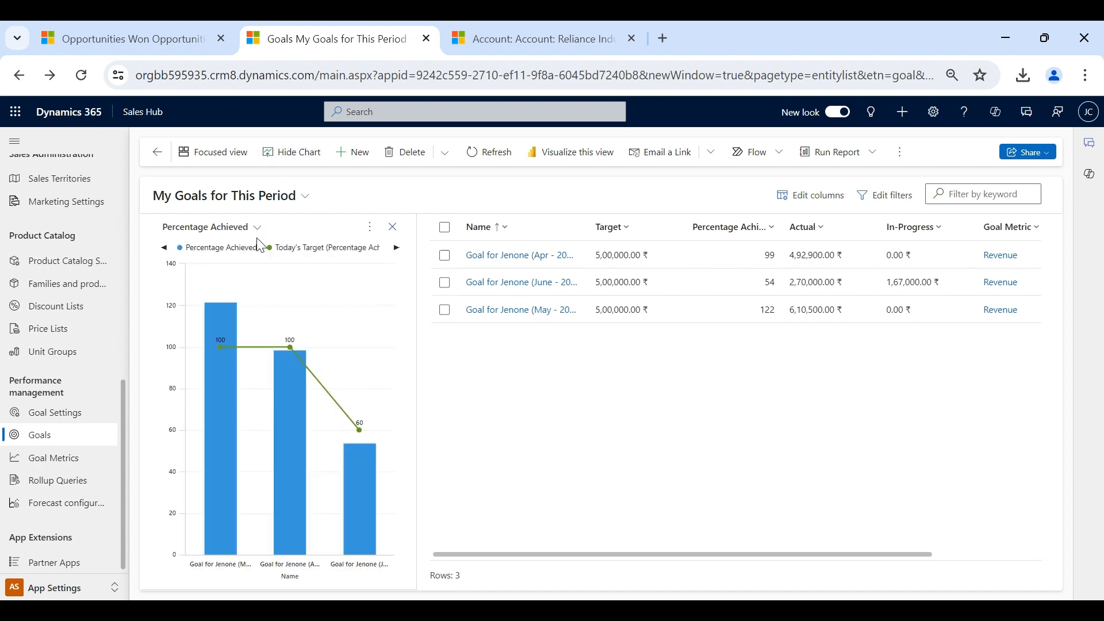
left_click(256, 226)
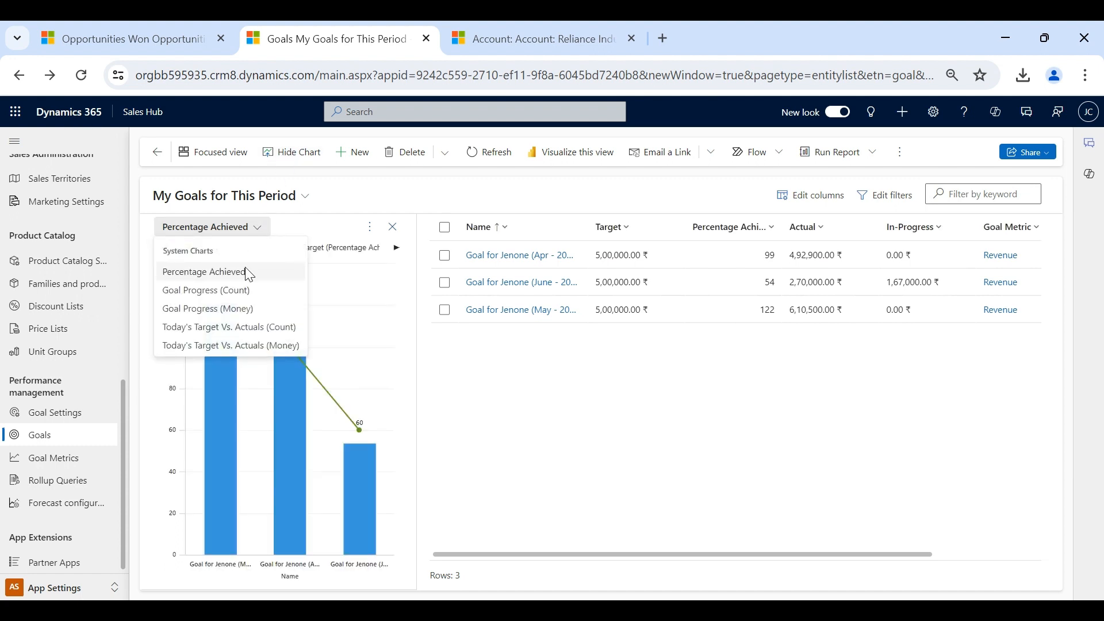
left_click(236, 310)
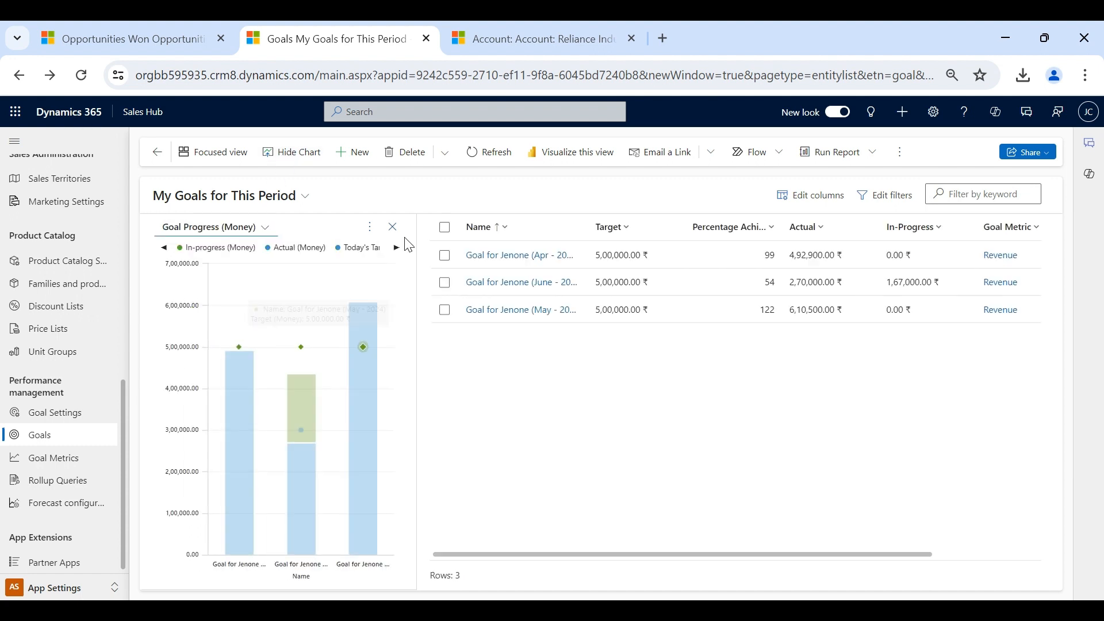
- Expand the Goal Progress (Money) chart, examine the June goal's actual and in-progress amounts, and close the enlarged chart
left_click(373, 228)
left_click(406, 253)
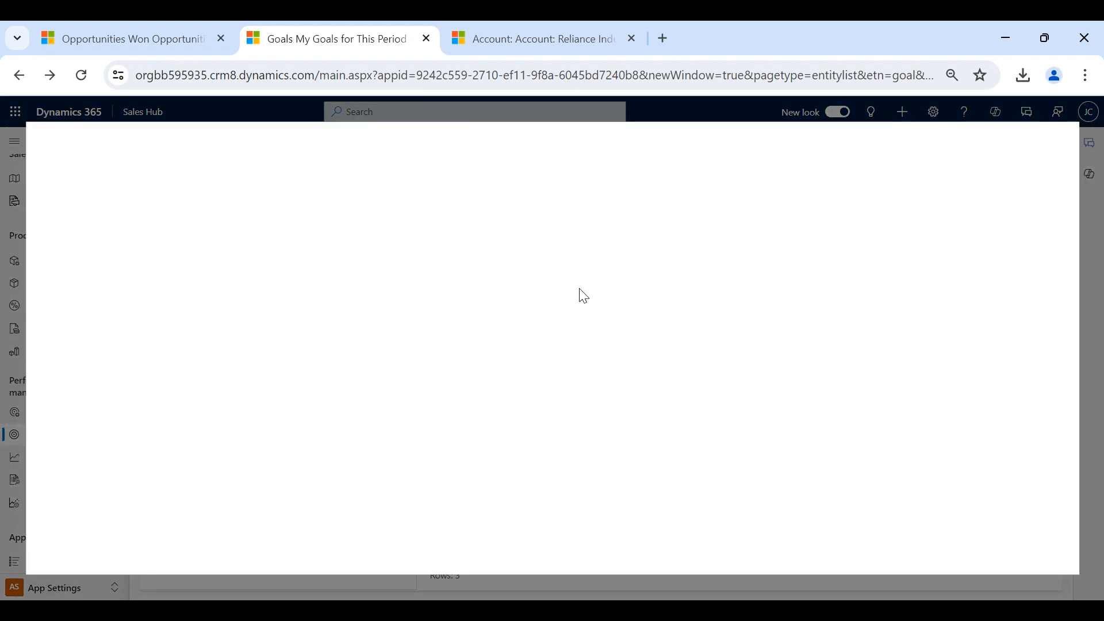
mouse_move(583, 296)
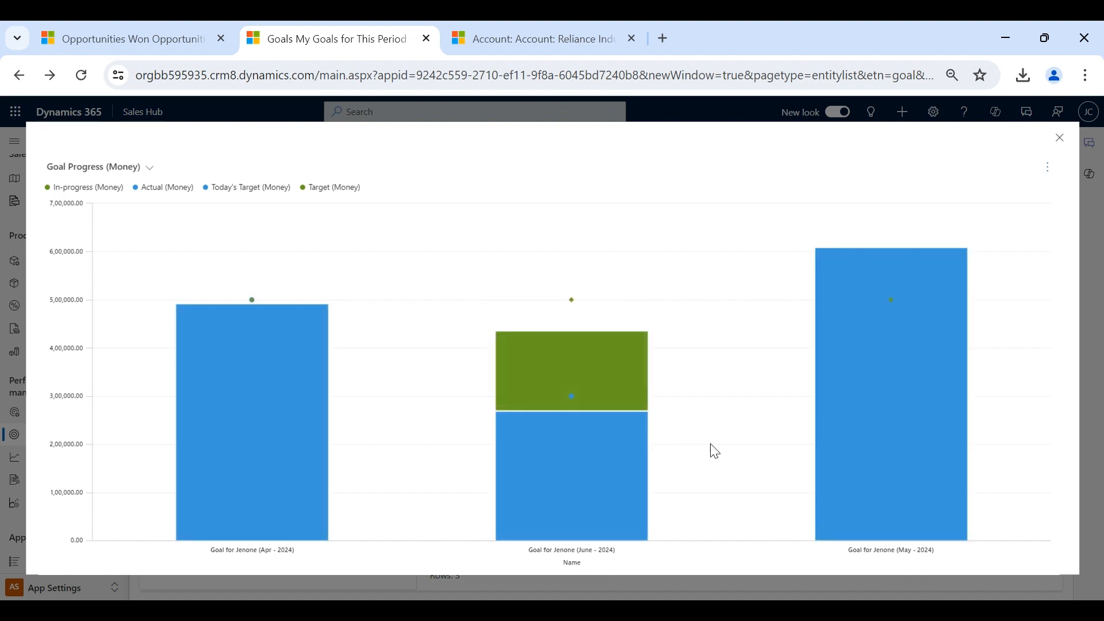
mouse_move(601, 454)
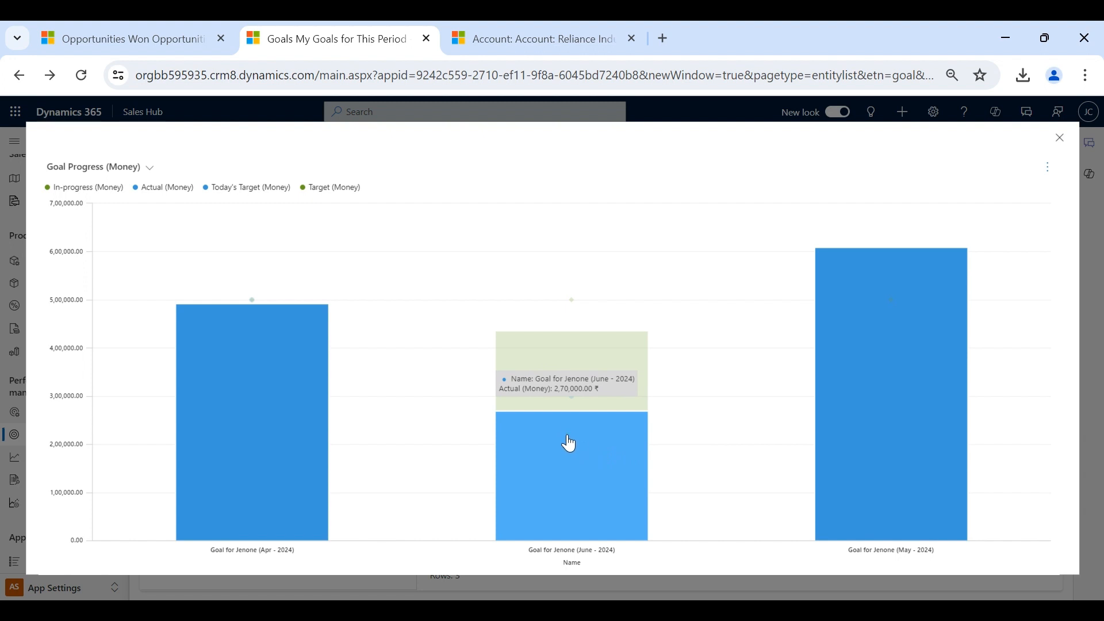
mouse_move(584, 373)
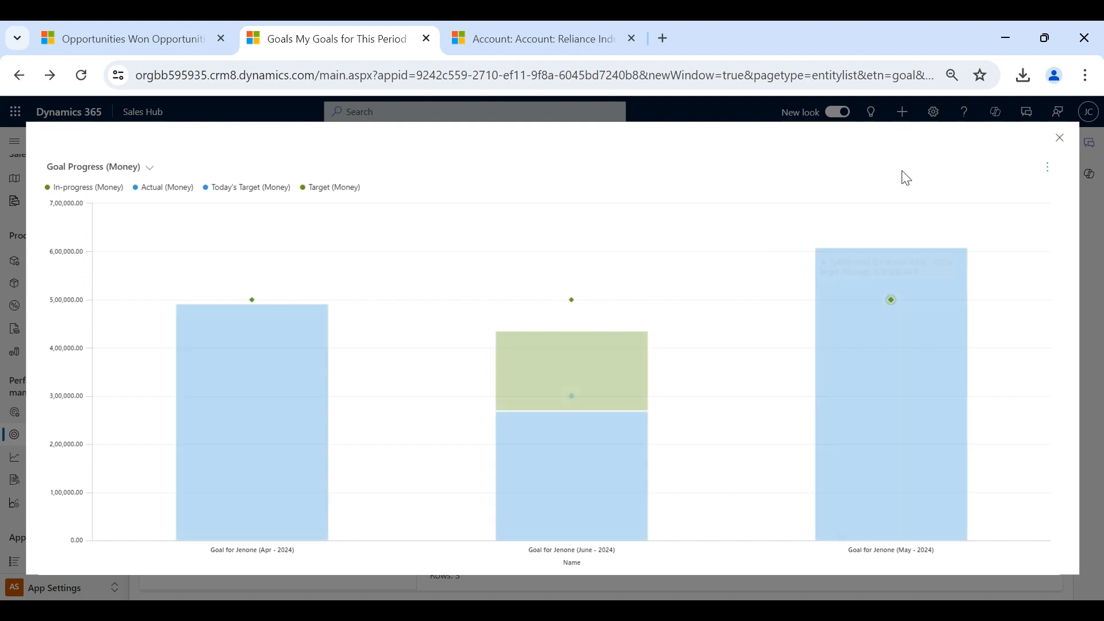
left_click(1059, 140)
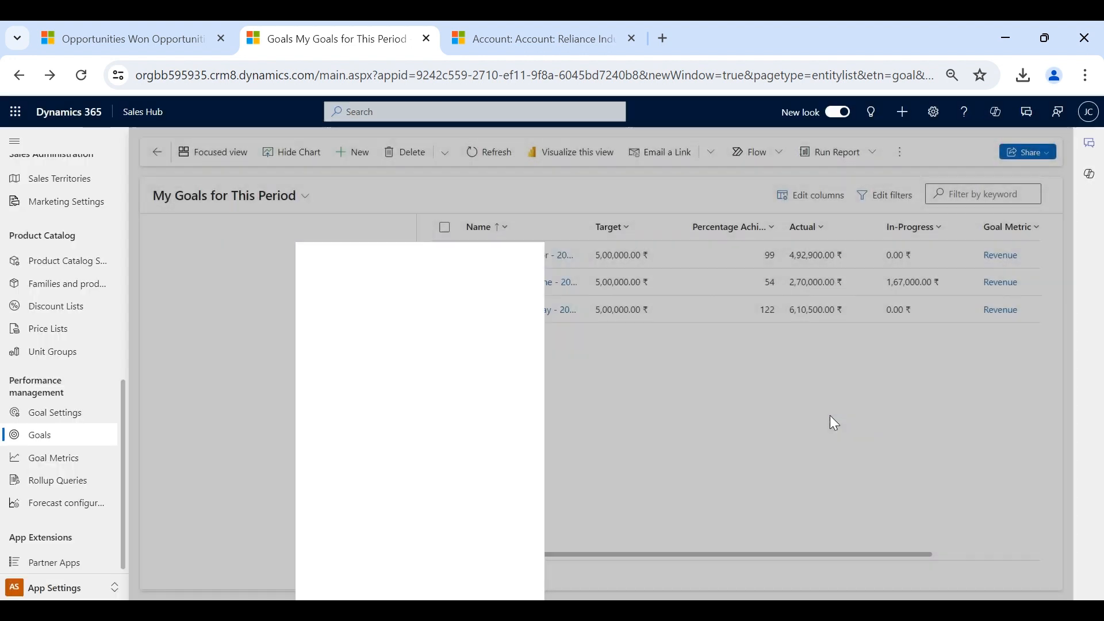